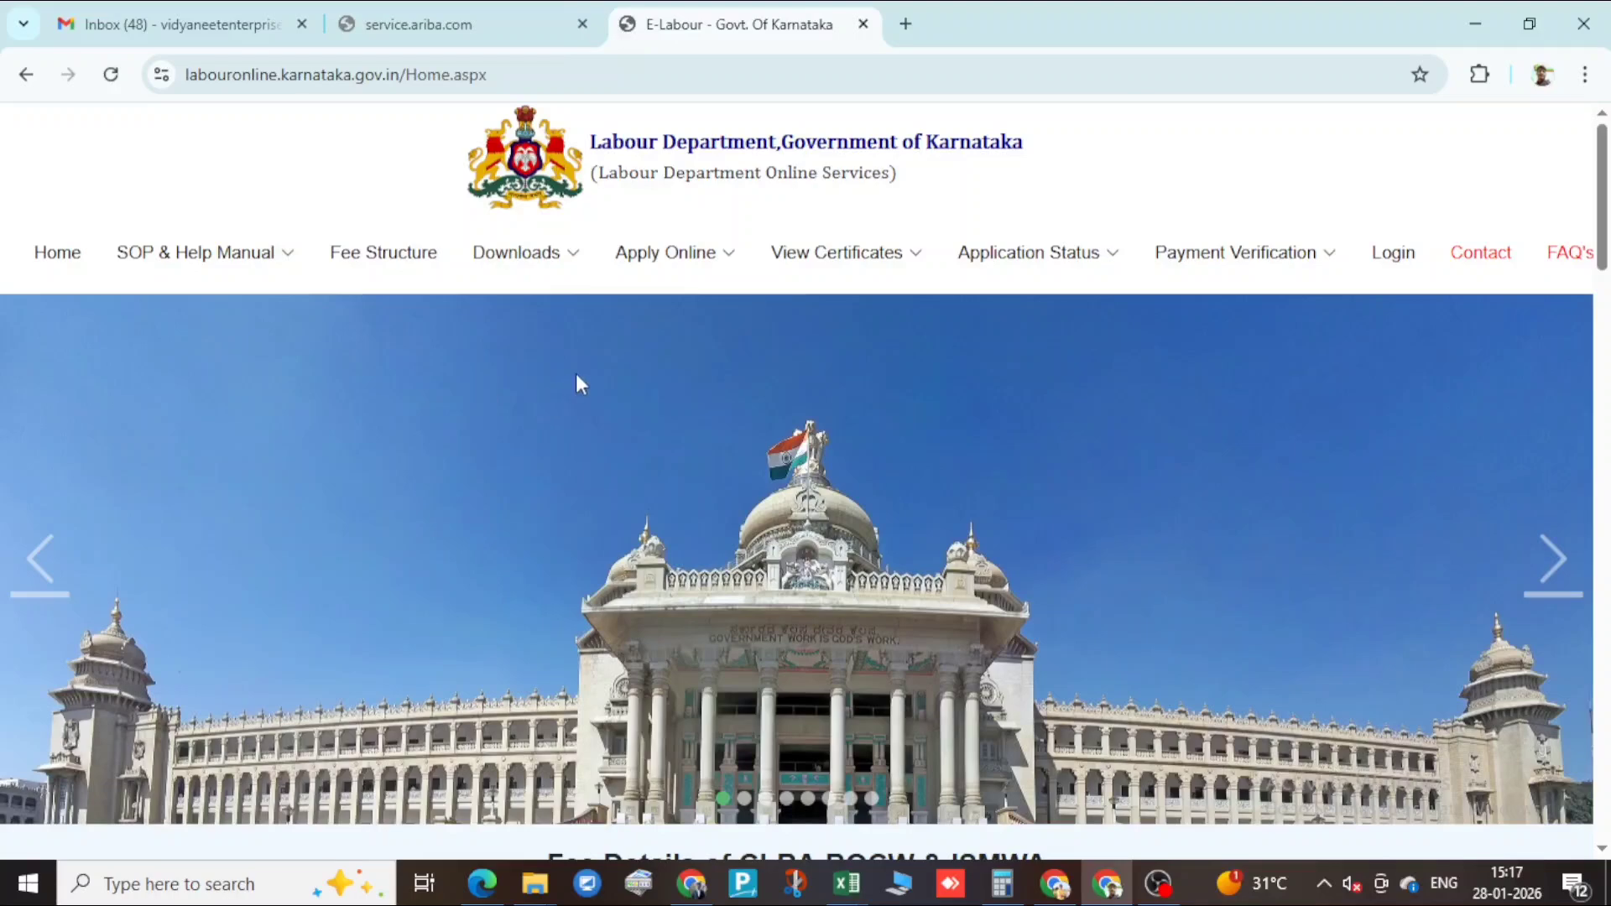
# - Open the form for submission of half yearly returns by the contractor under the Contract Labour (Regulation & Abolition) Act, 1970
pyautogui.moveTo(662, 277)
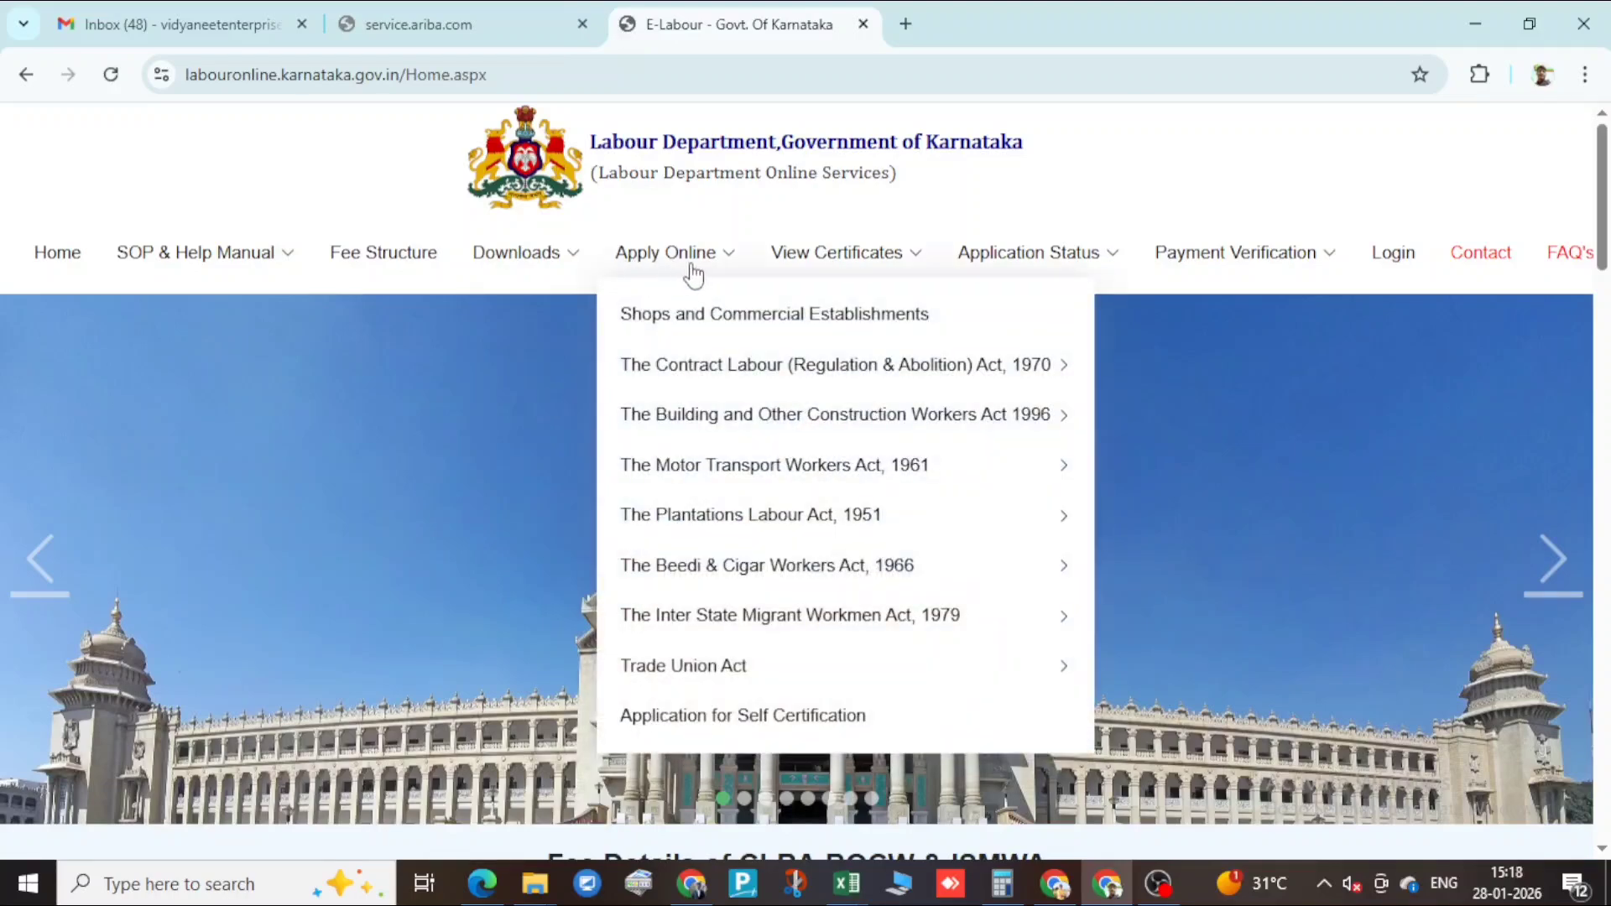
pyautogui.moveTo(683, 378)
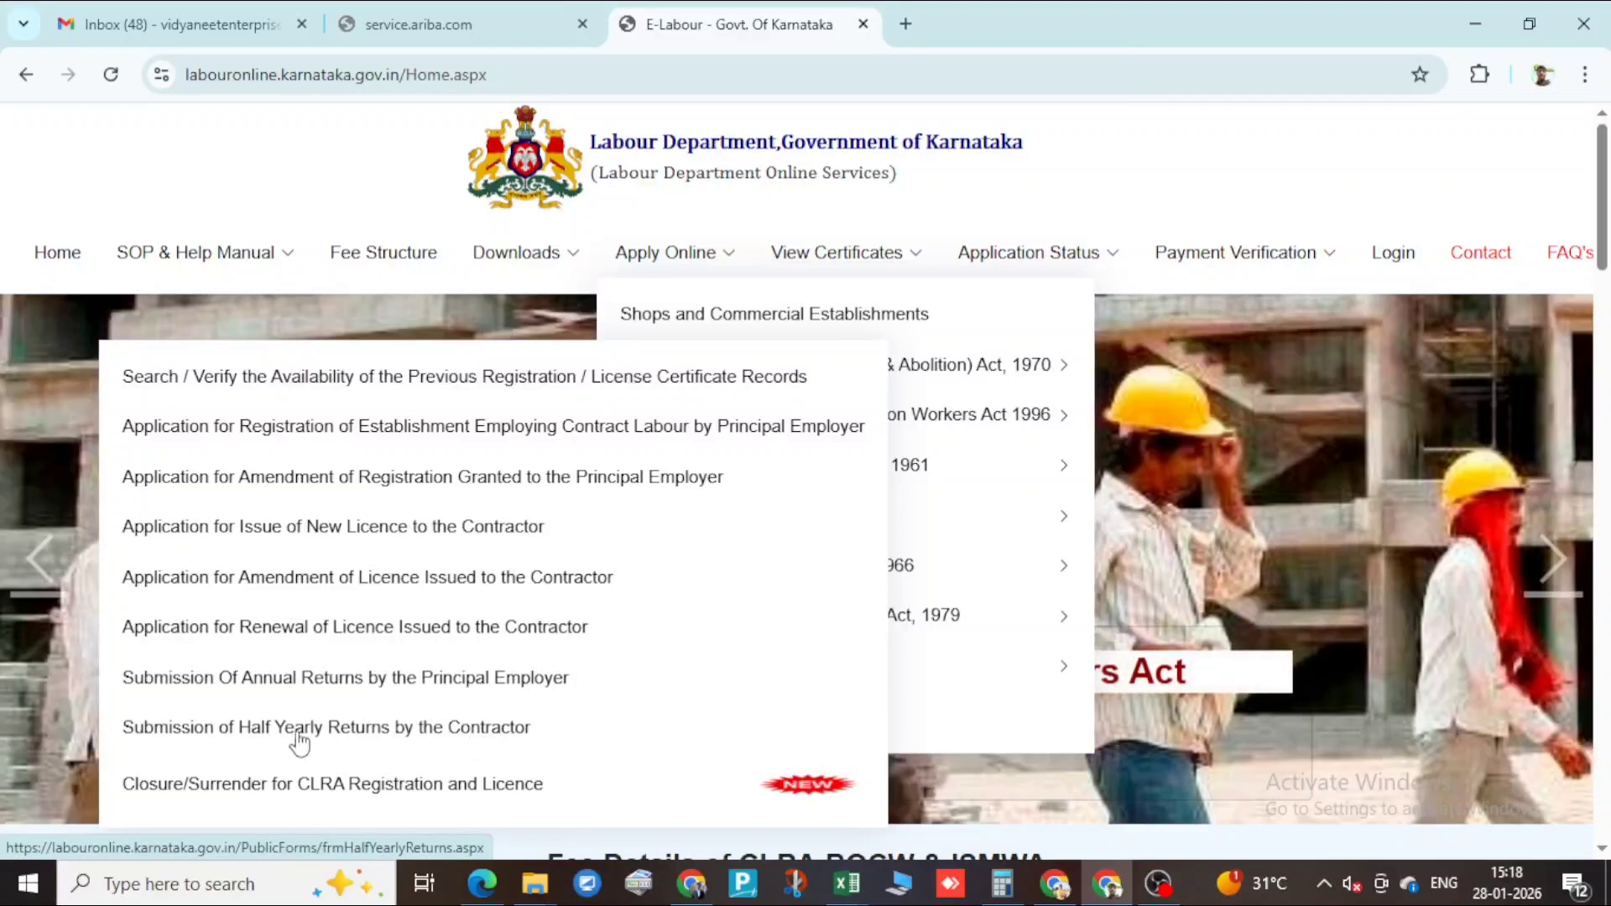
pyautogui.click(302, 742)
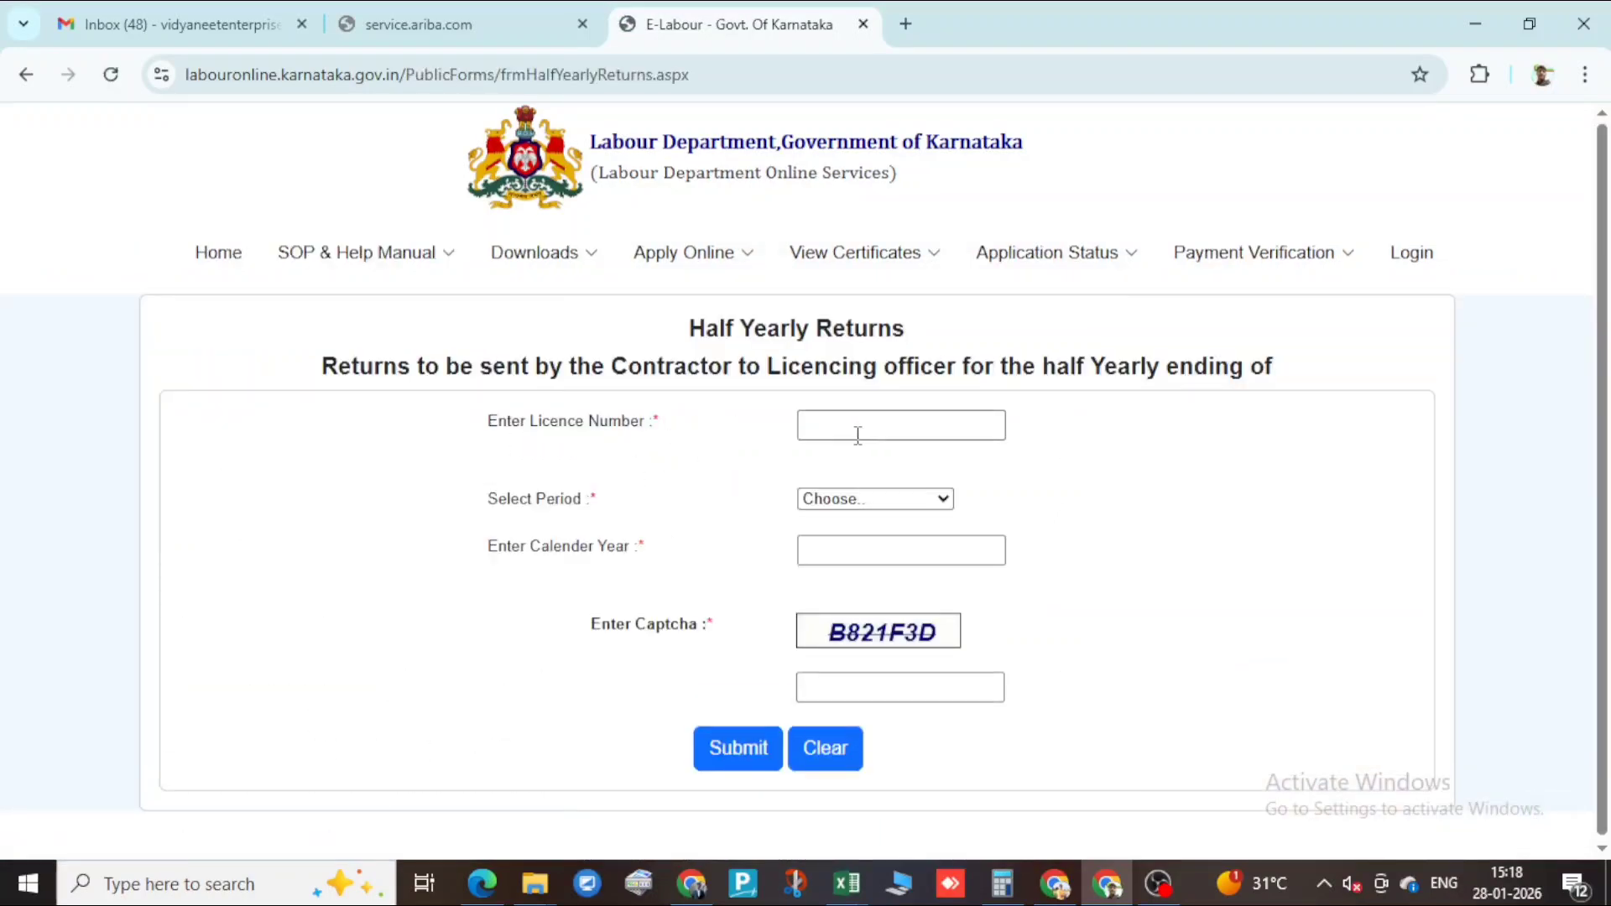
# - Look up the licence number on the labour licence PDF in Edge and return to the returns form in Chrome
pyautogui.click(481, 883)
pyautogui.click(1014, 20)
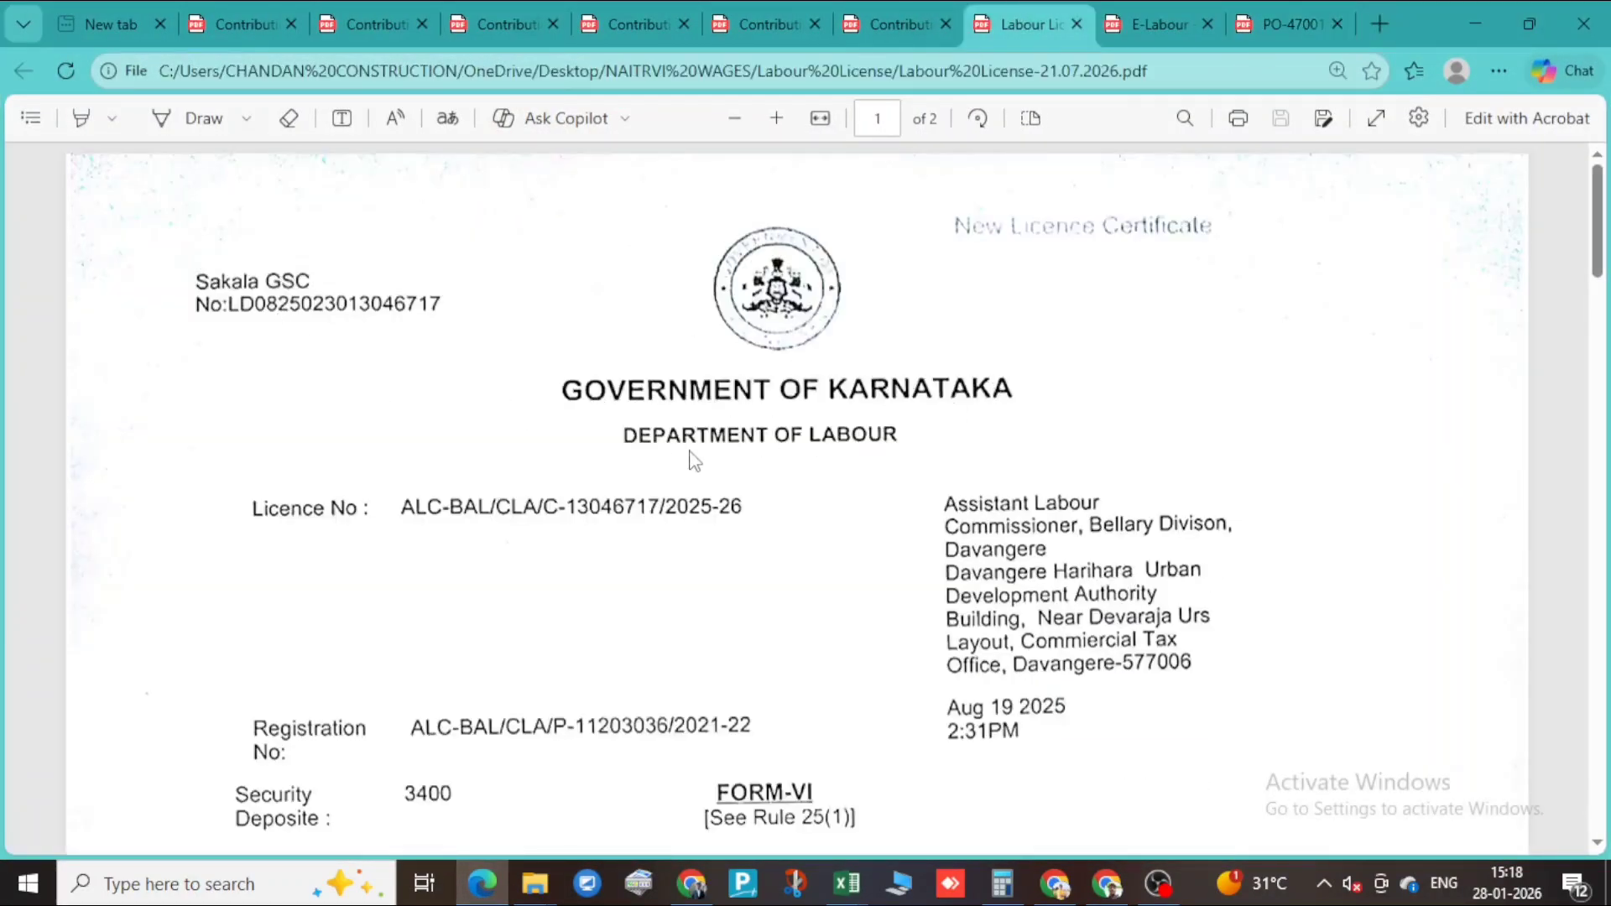
pyautogui.scroll(-1, 611, 451)
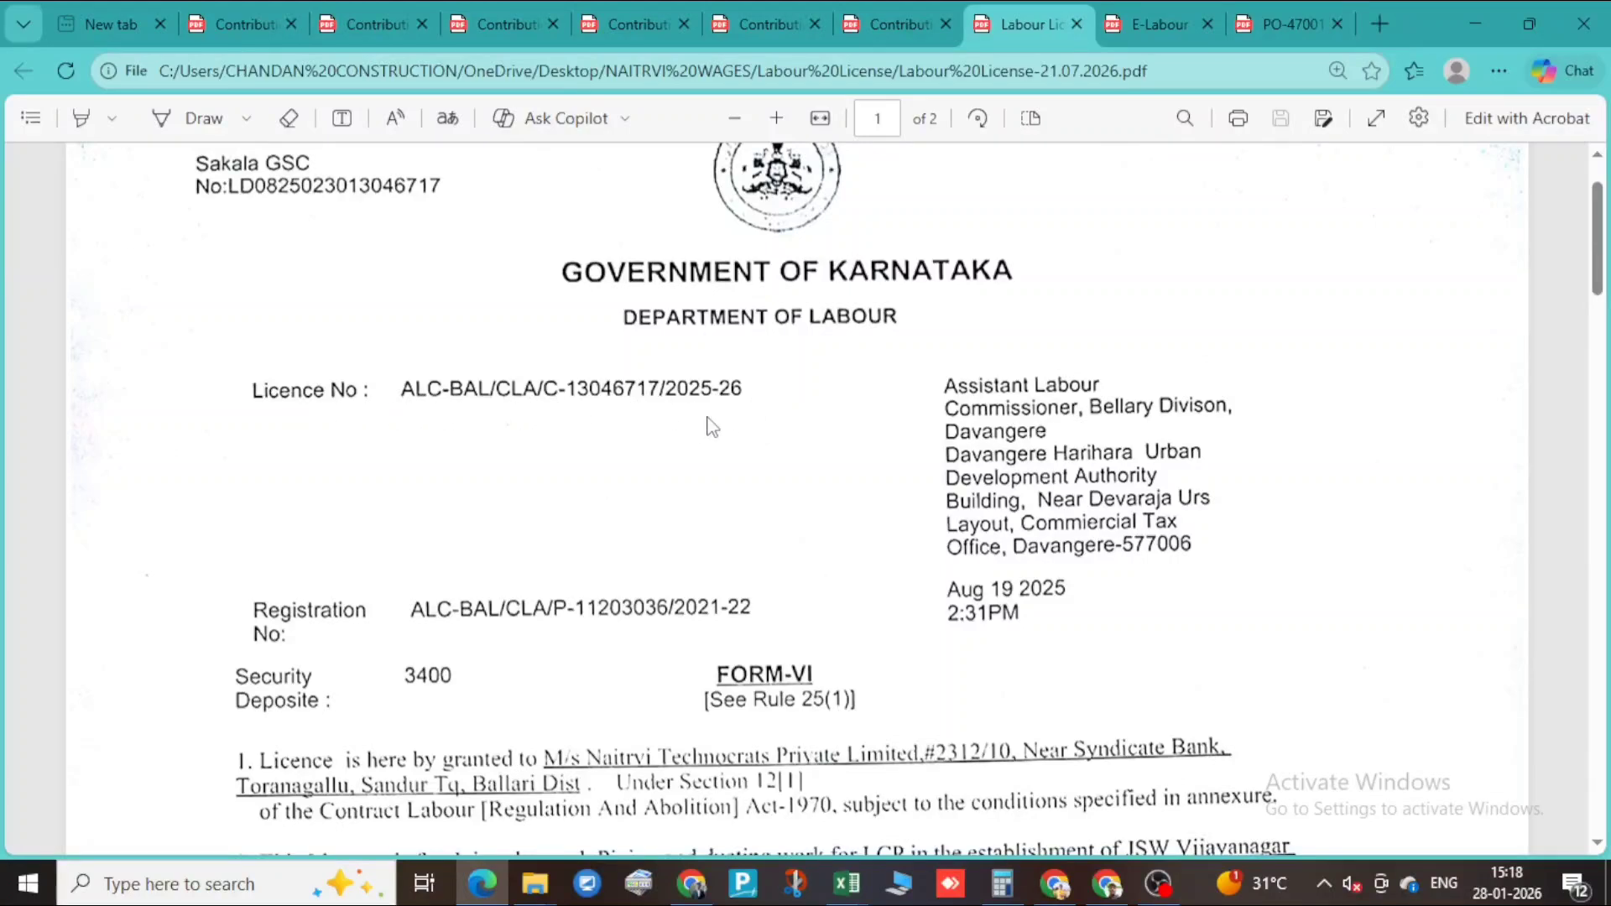
pyautogui.hotkey('alt', 'Tab')
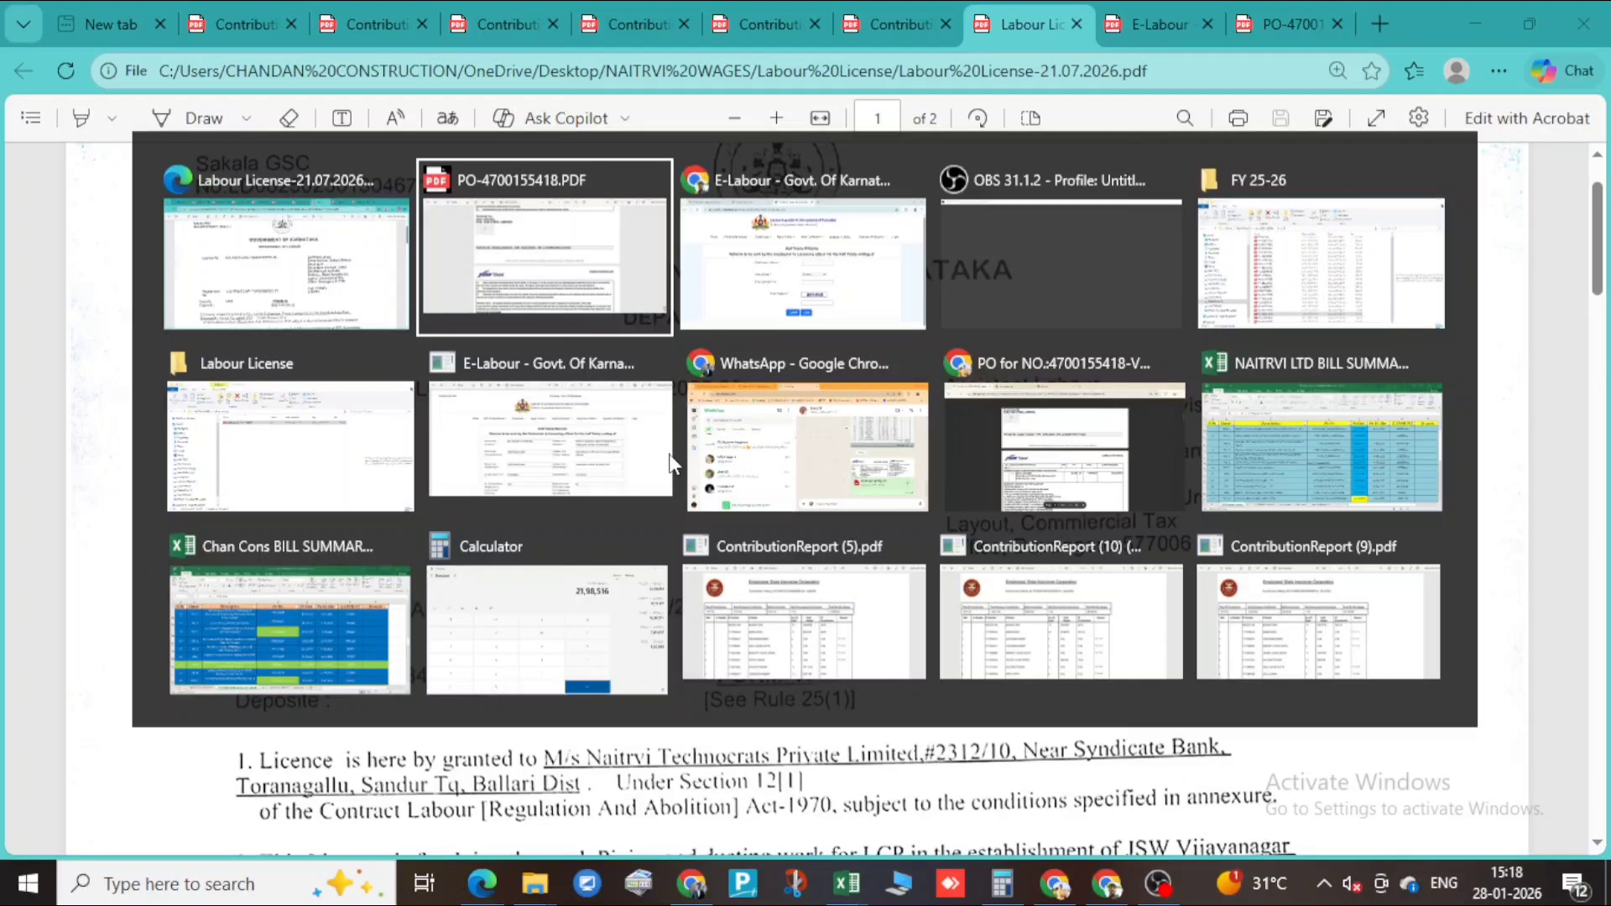
pyautogui.hotkey('alt', 'Tab')
# - Enter the contractor's full licence number, including its year suffix, in the half yearly returns form
pyautogui.click(837, 433)
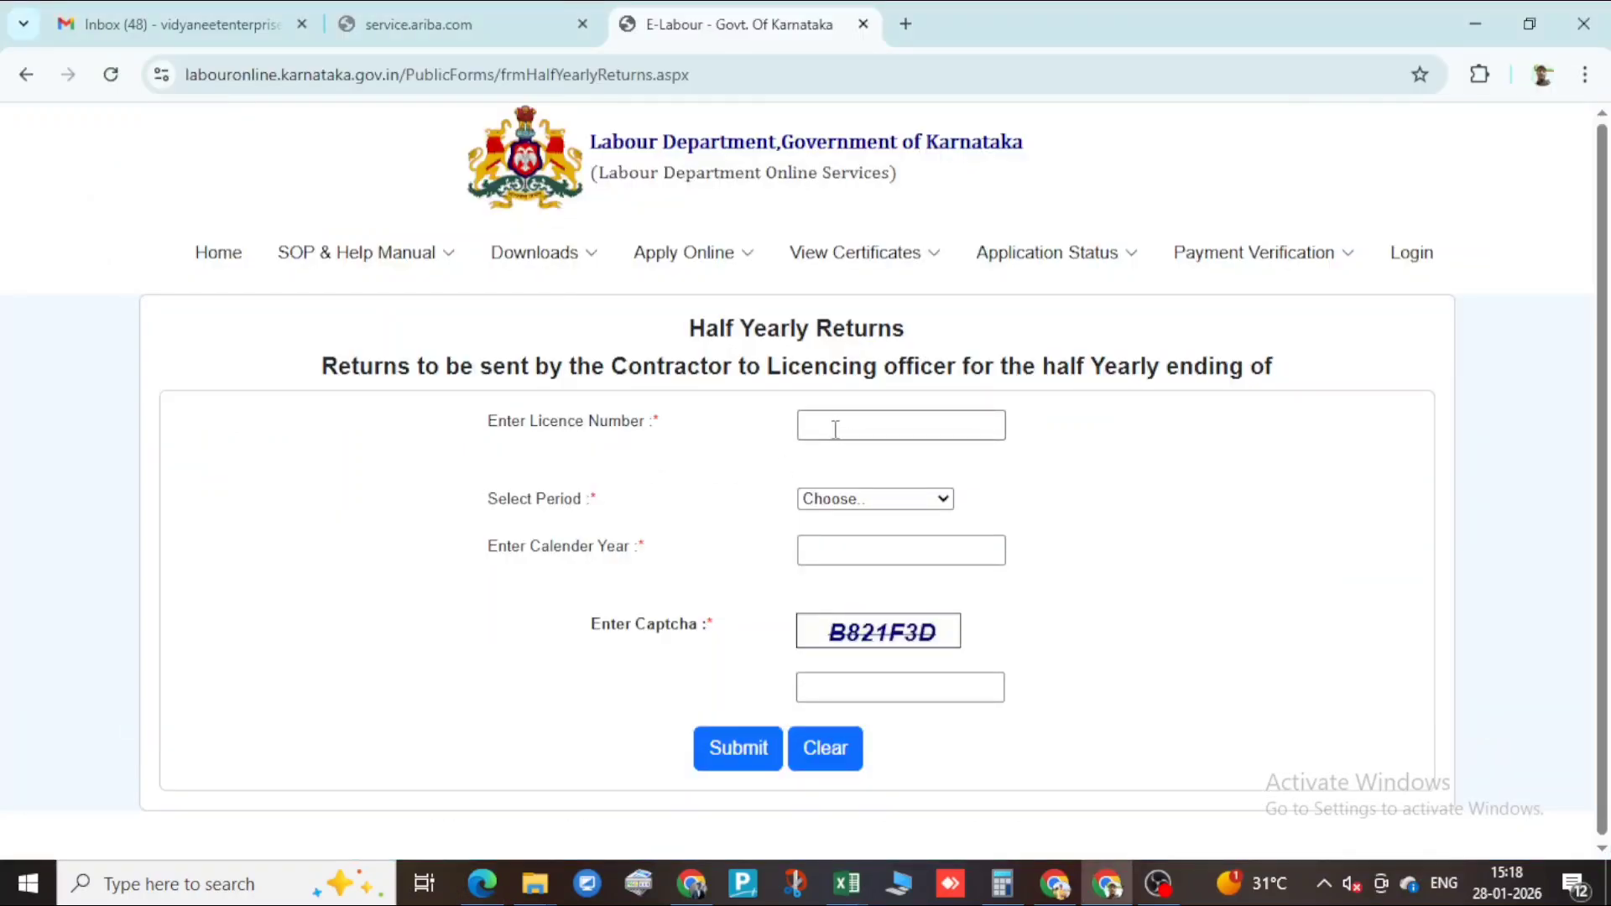
pyautogui.click(836, 430)
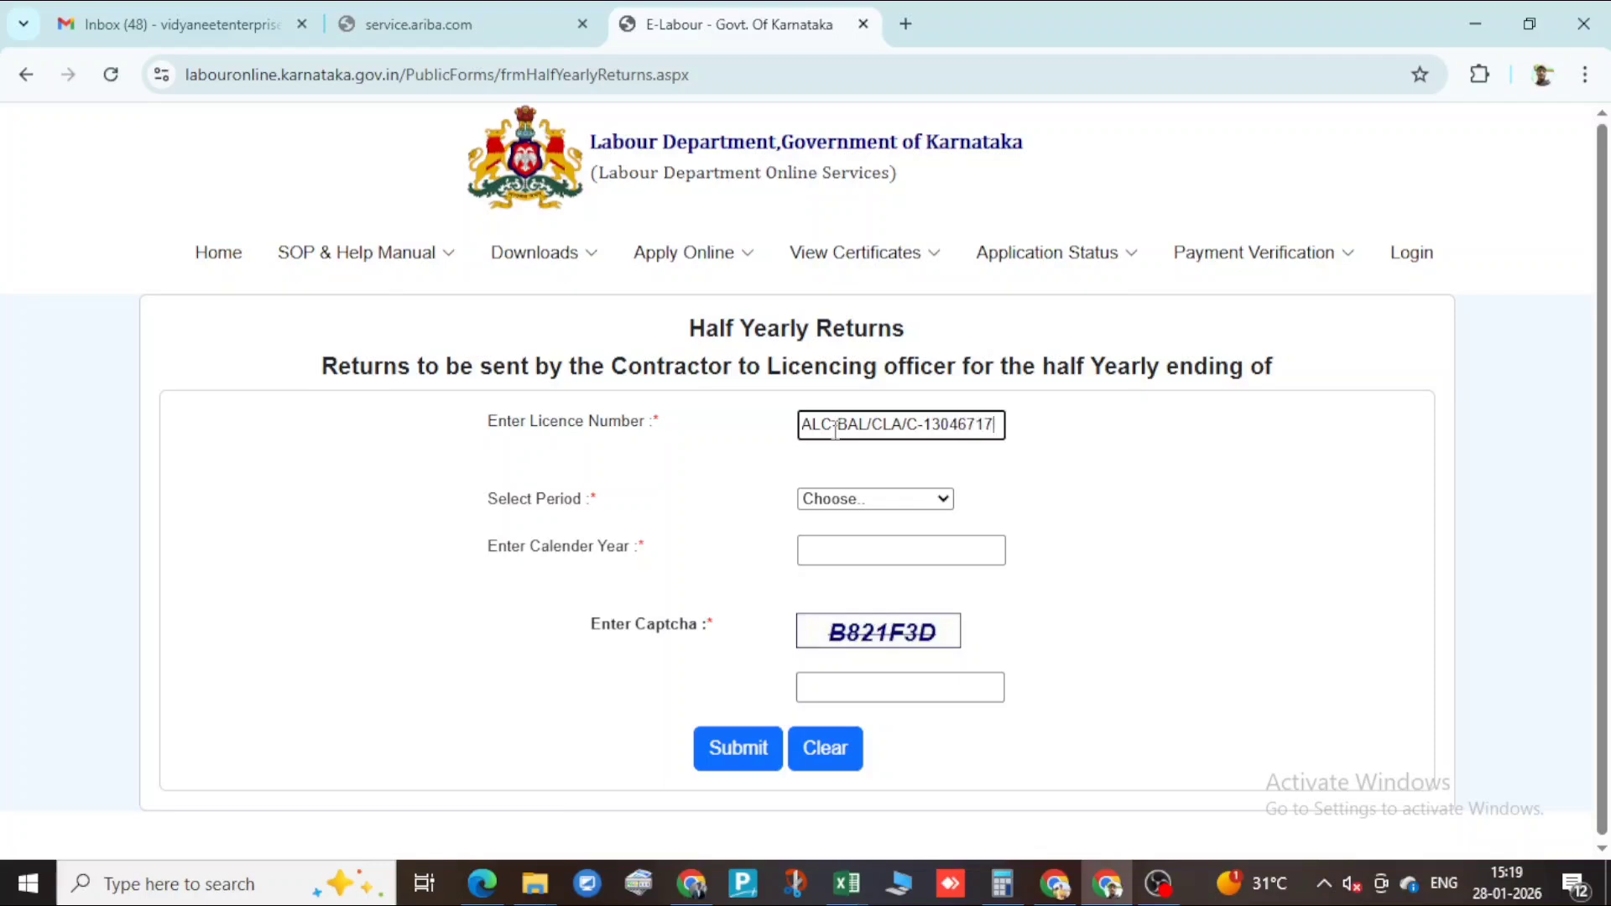
pyautogui.write('20')
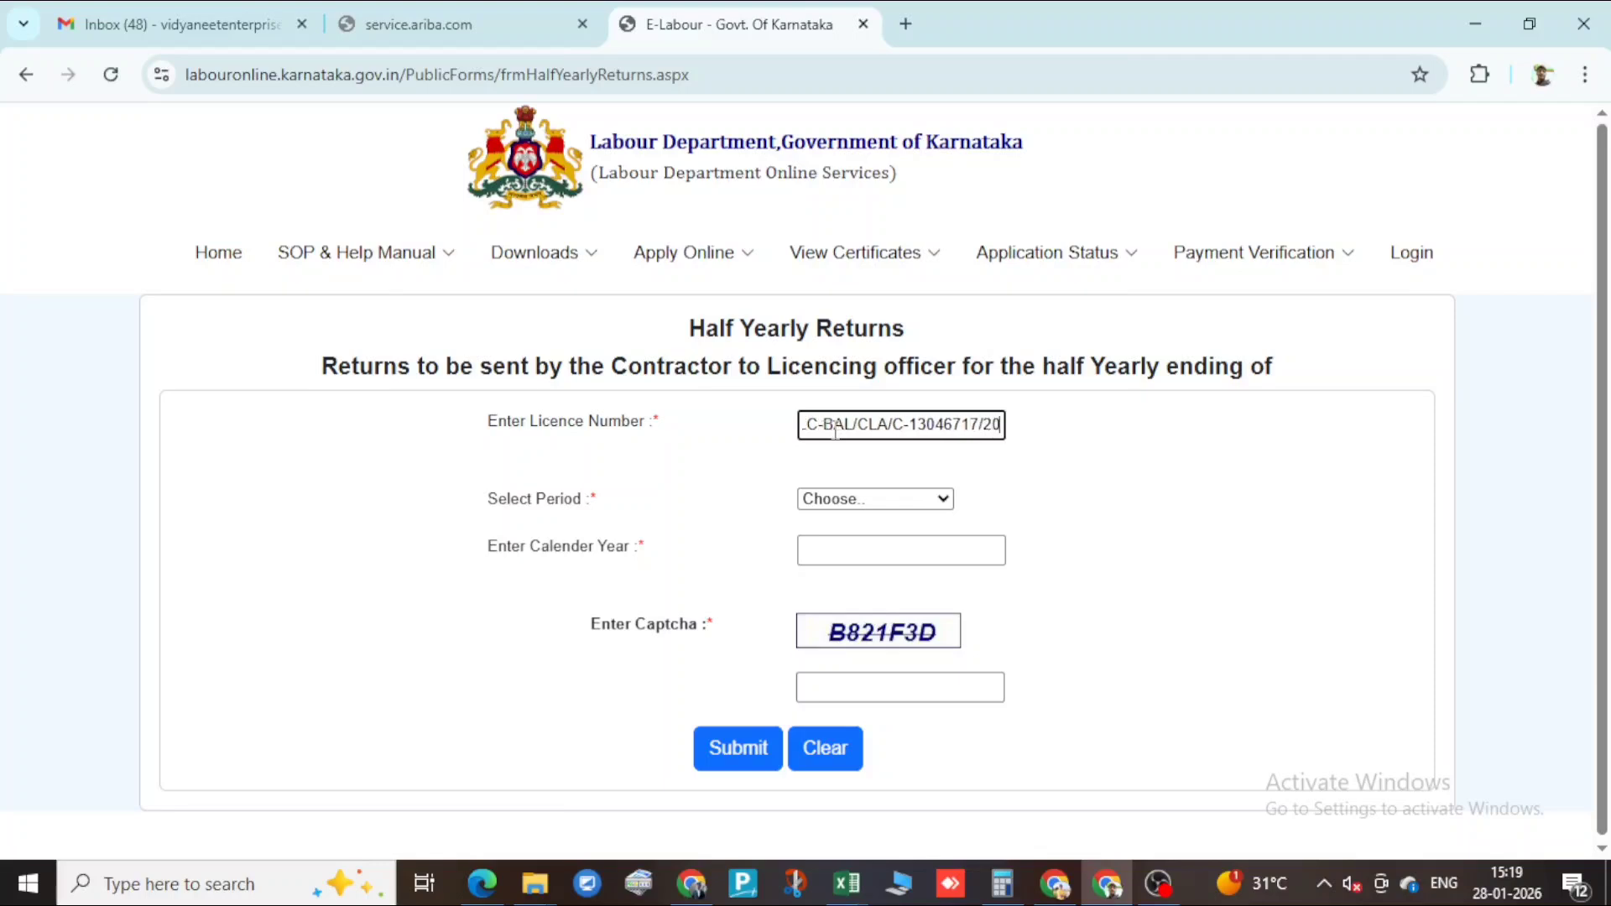
pyautogui.write('25-26')
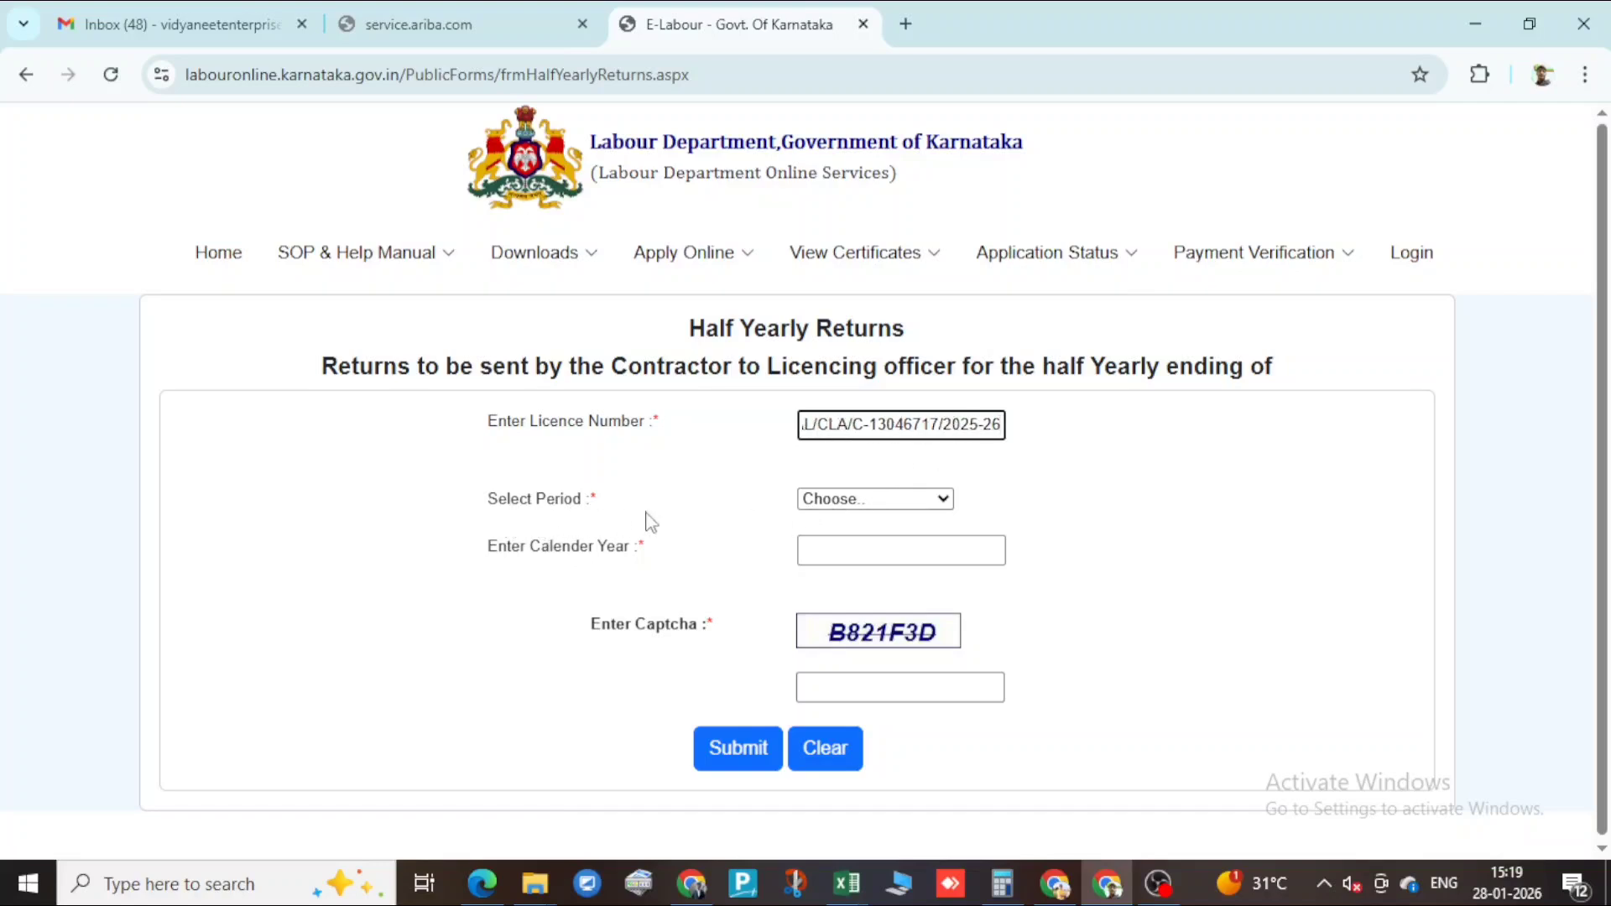
# - Select the JULY-DECEMBER period, enter calendar year 2026, and submit the form with the captcha code
pyautogui.click(905, 500)
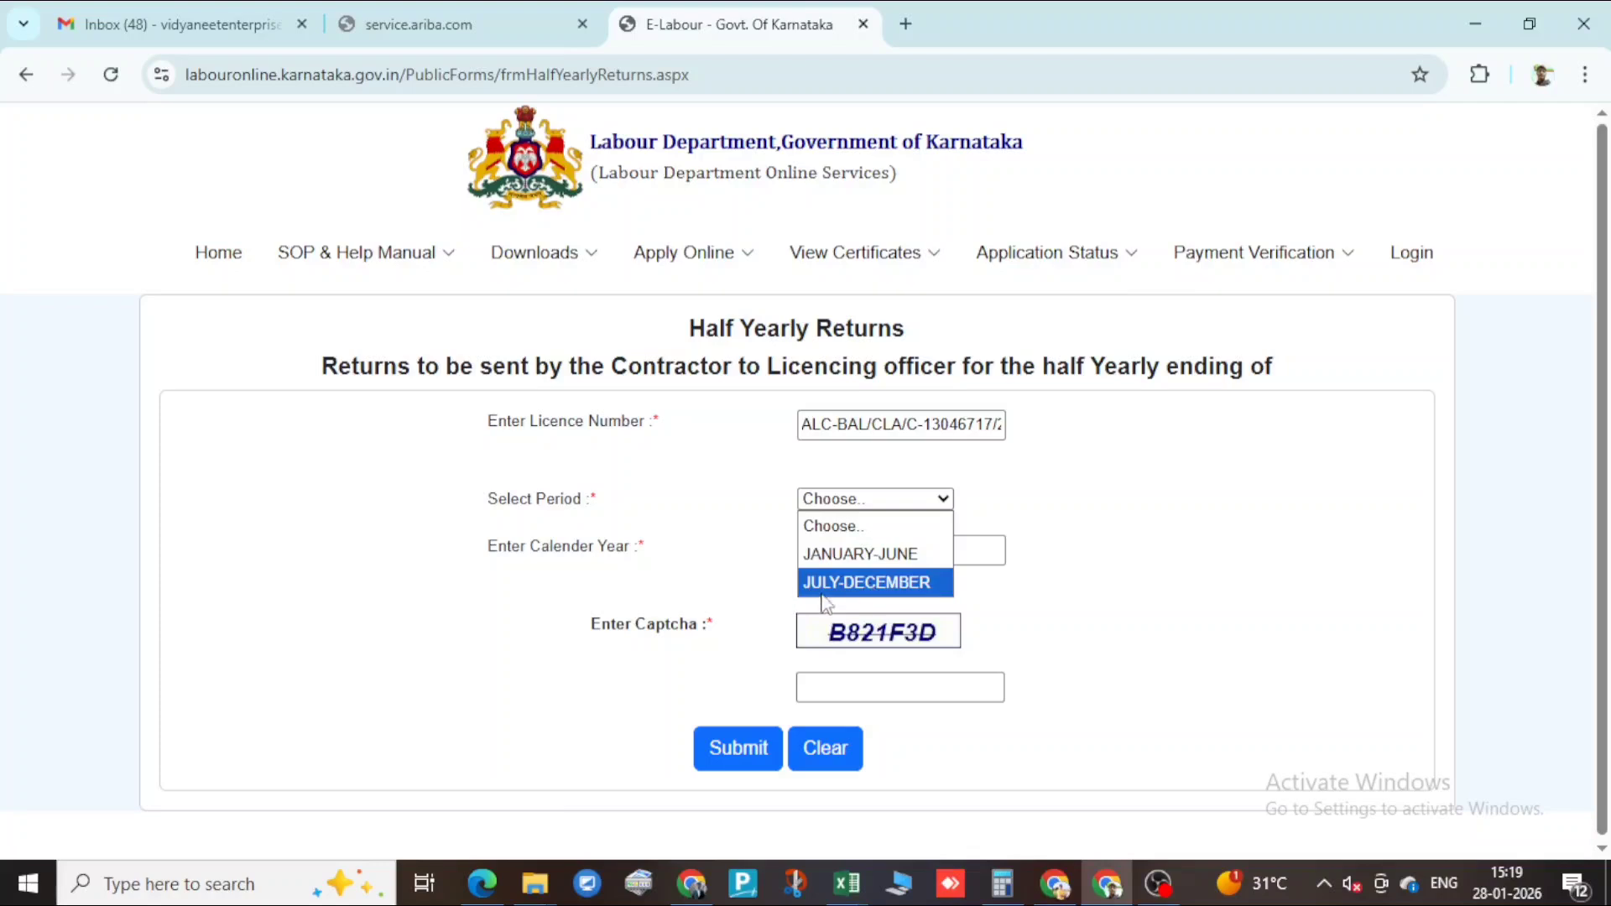
pyautogui.click(877, 586)
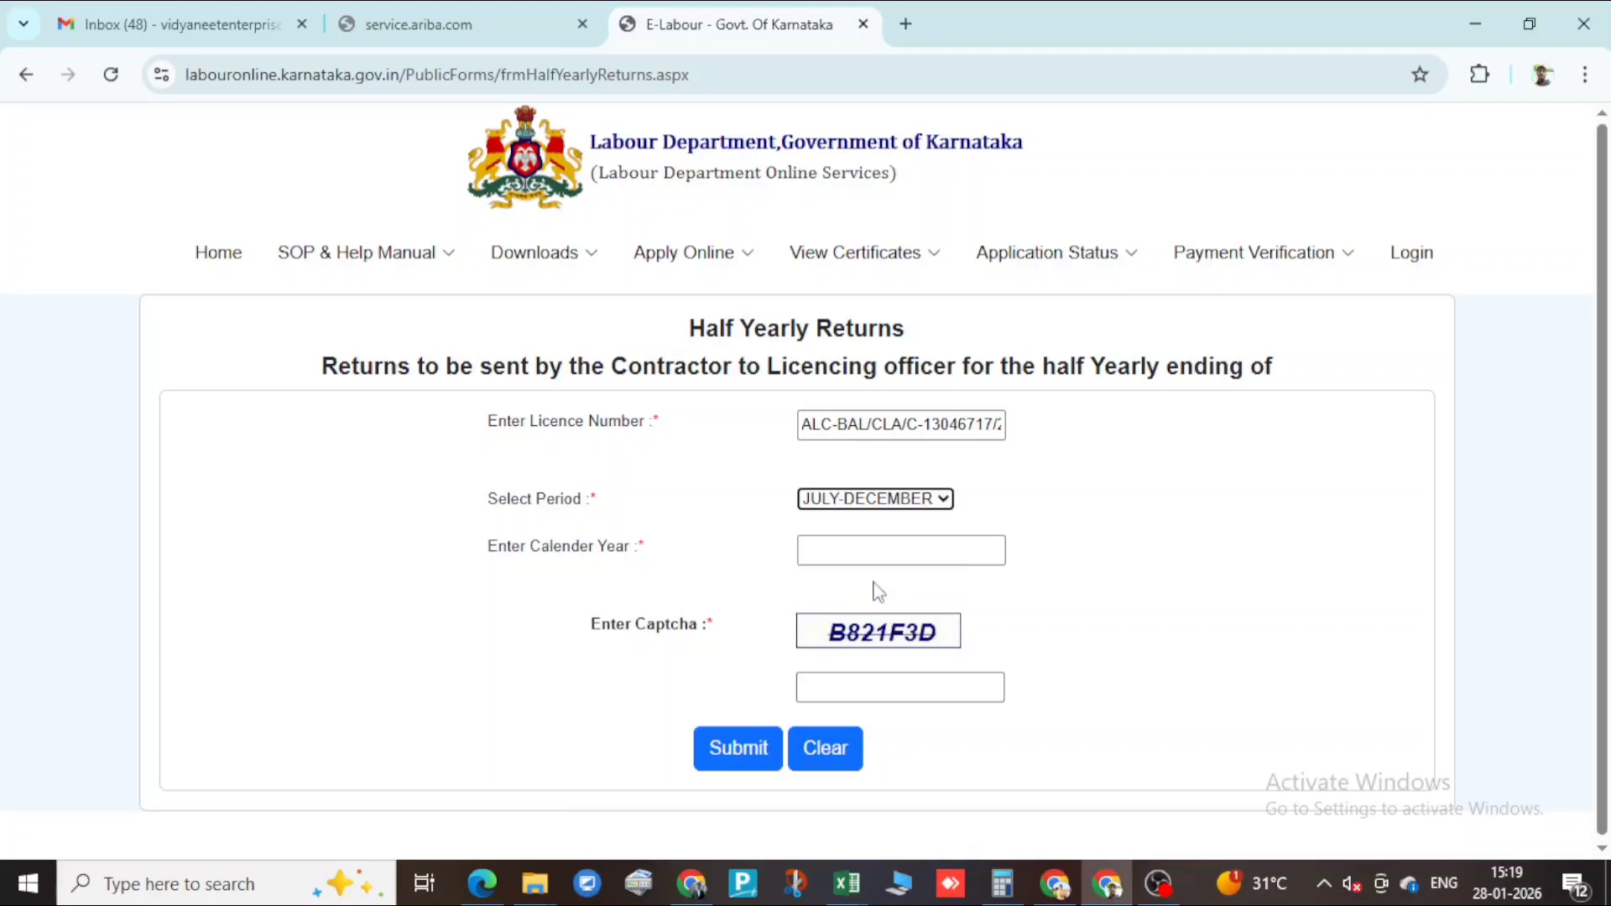
pyautogui.click(873, 554)
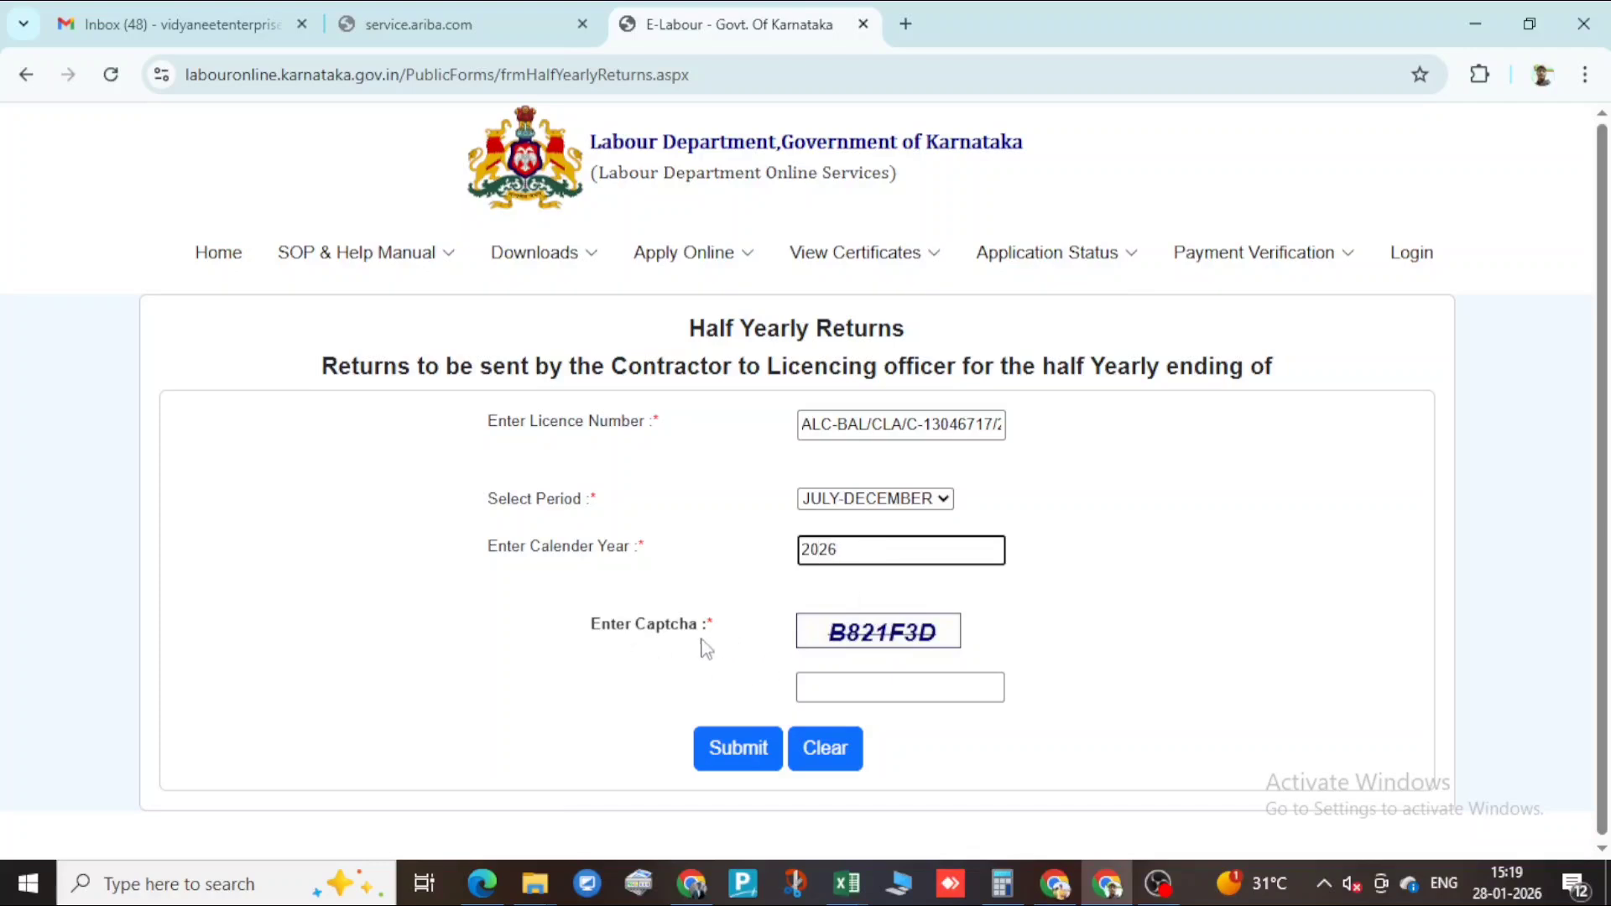
pyautogui.click(891, 690)
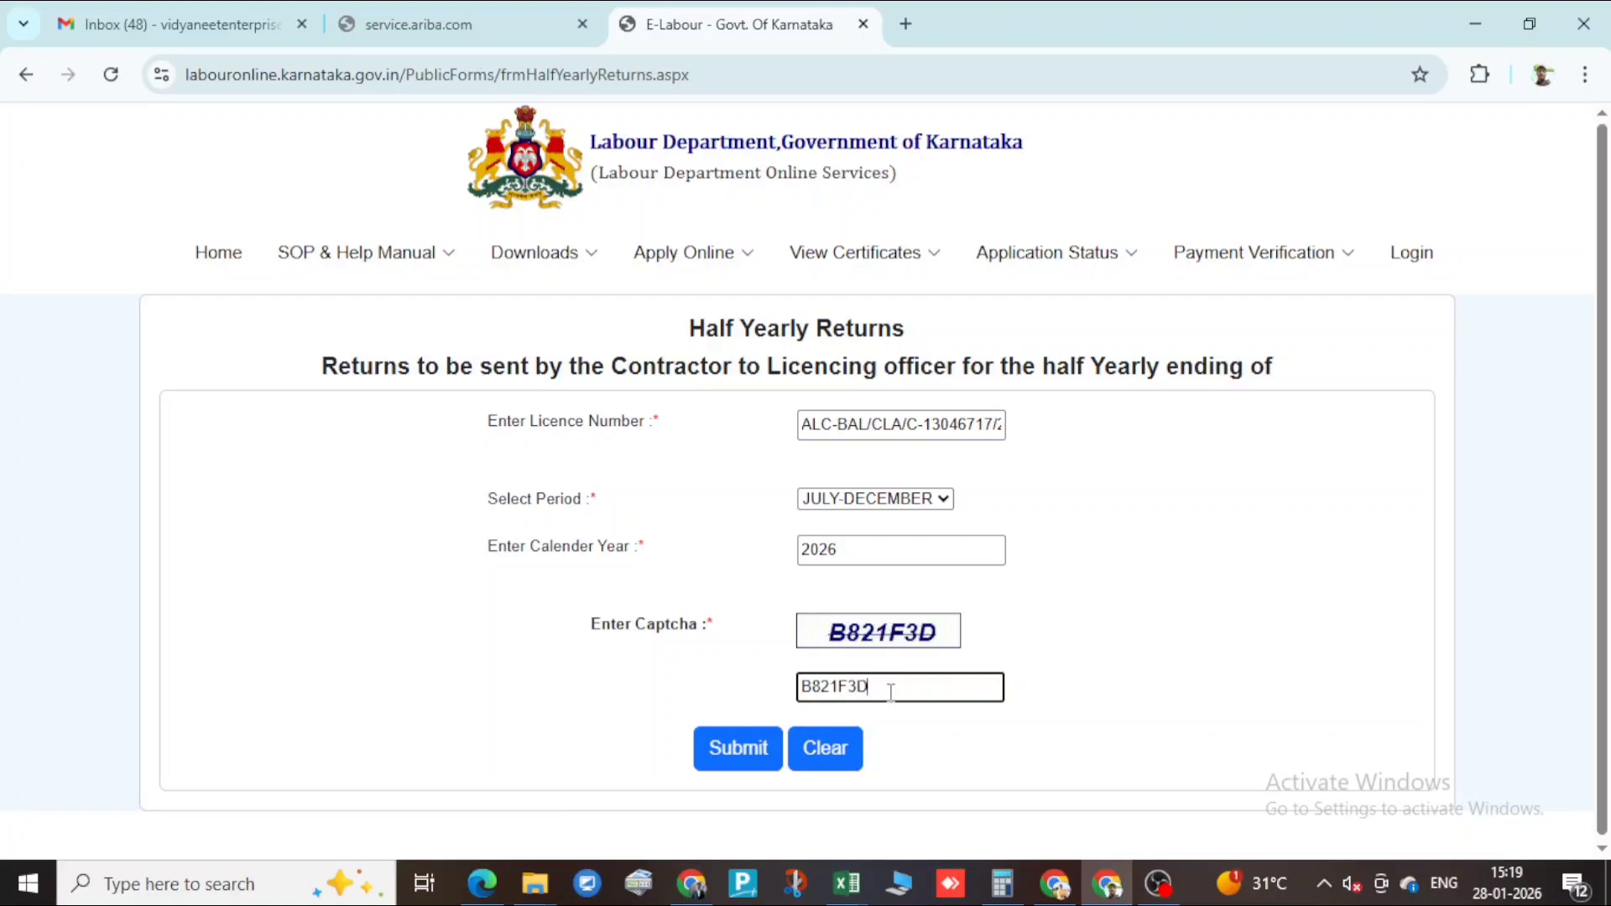
pyautogui.click(738, 767)
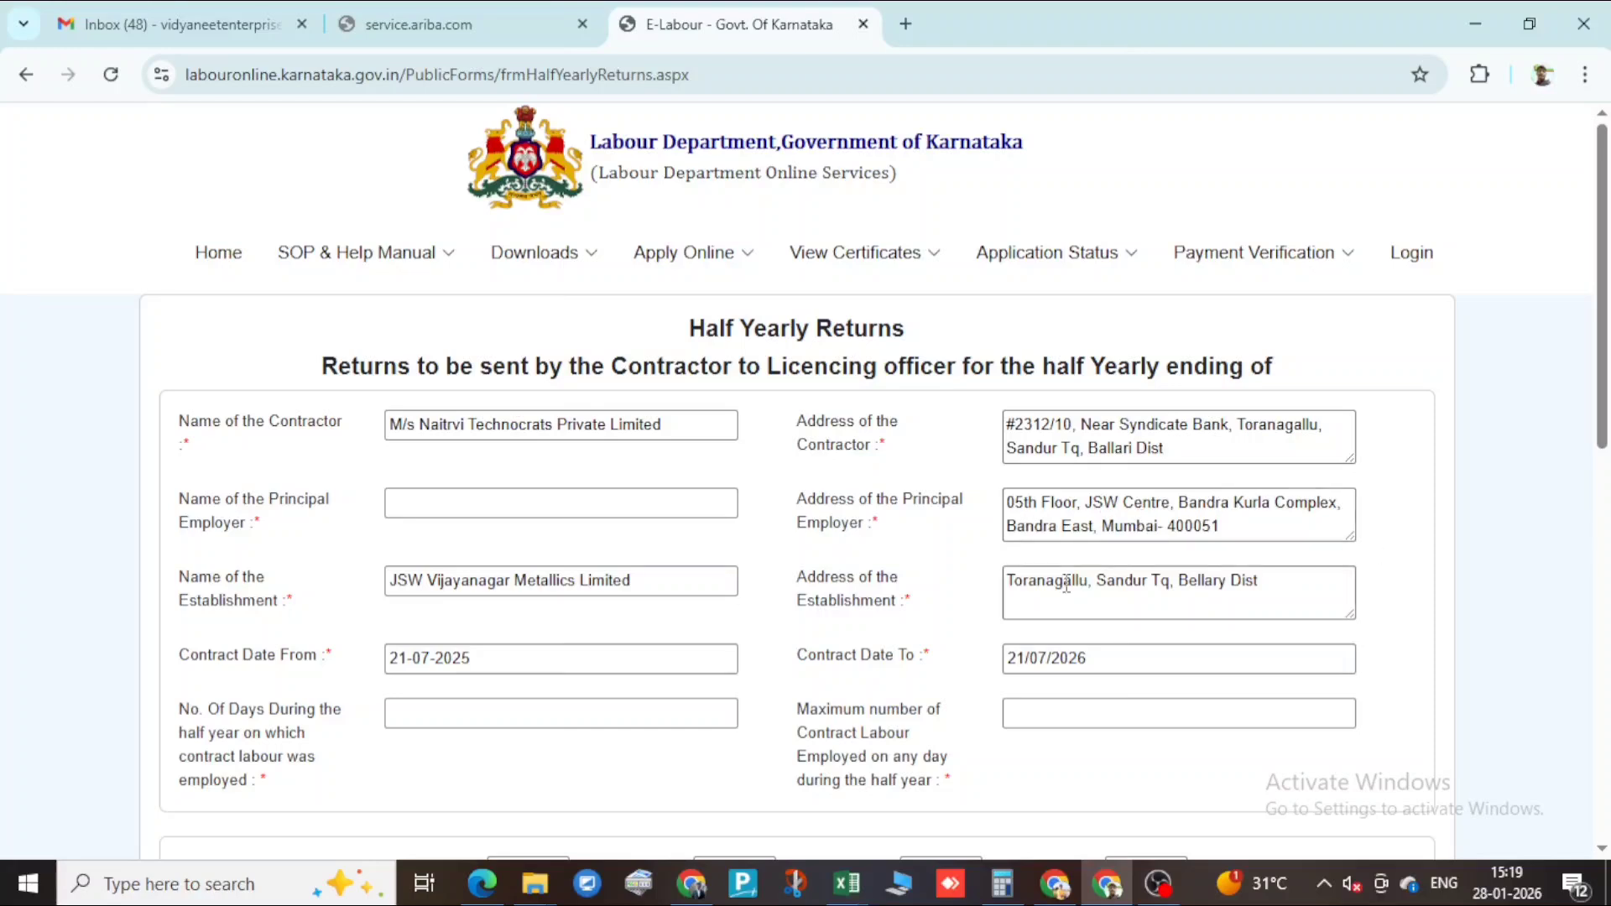
# - Enter JSW TEEL LTD as the principal employer's name and set the contract start date to 01-07-2025
pyautogui.click(475, 508)
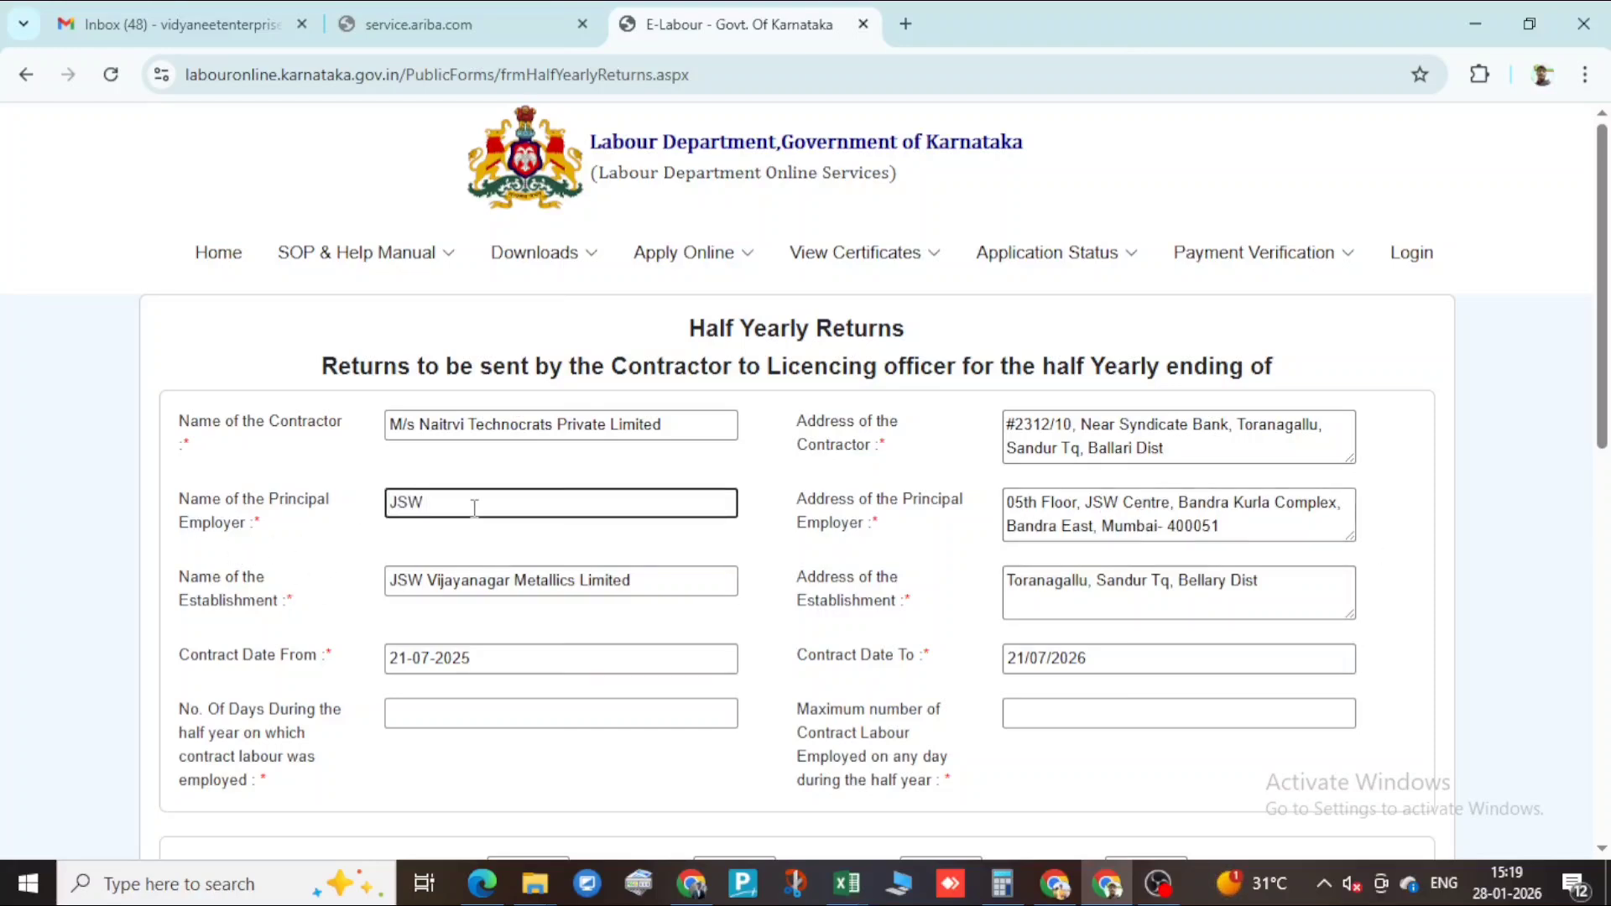
pyautogui.write('JSW TEEL LTD')
pyautogui.scroll(-1, 578, 612)
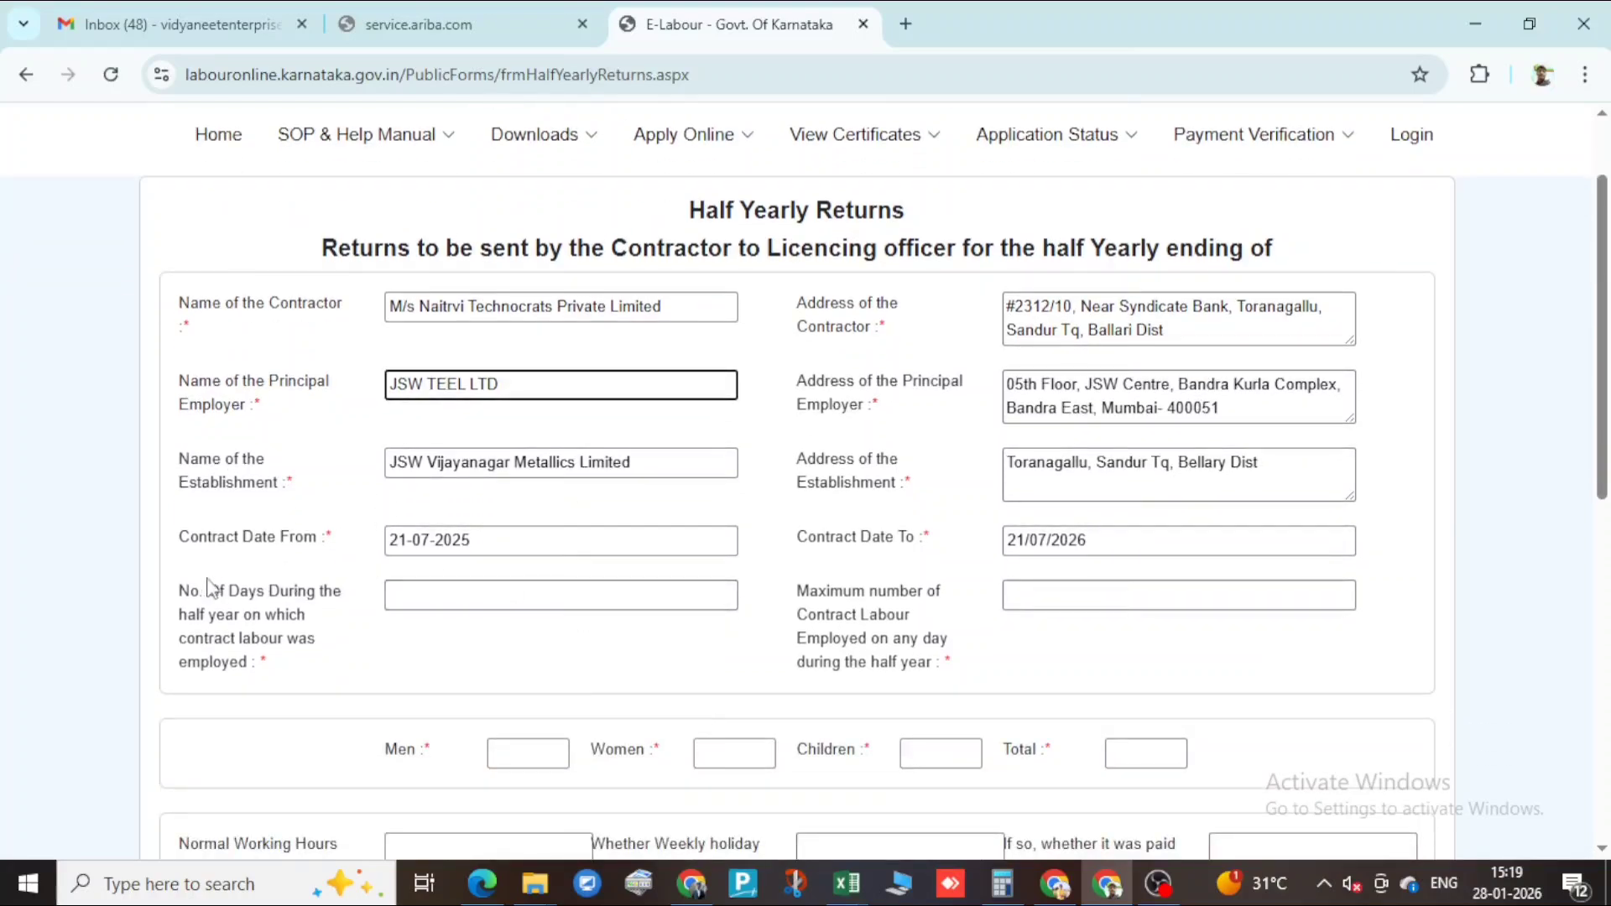
pyautogui.click(491, 543)
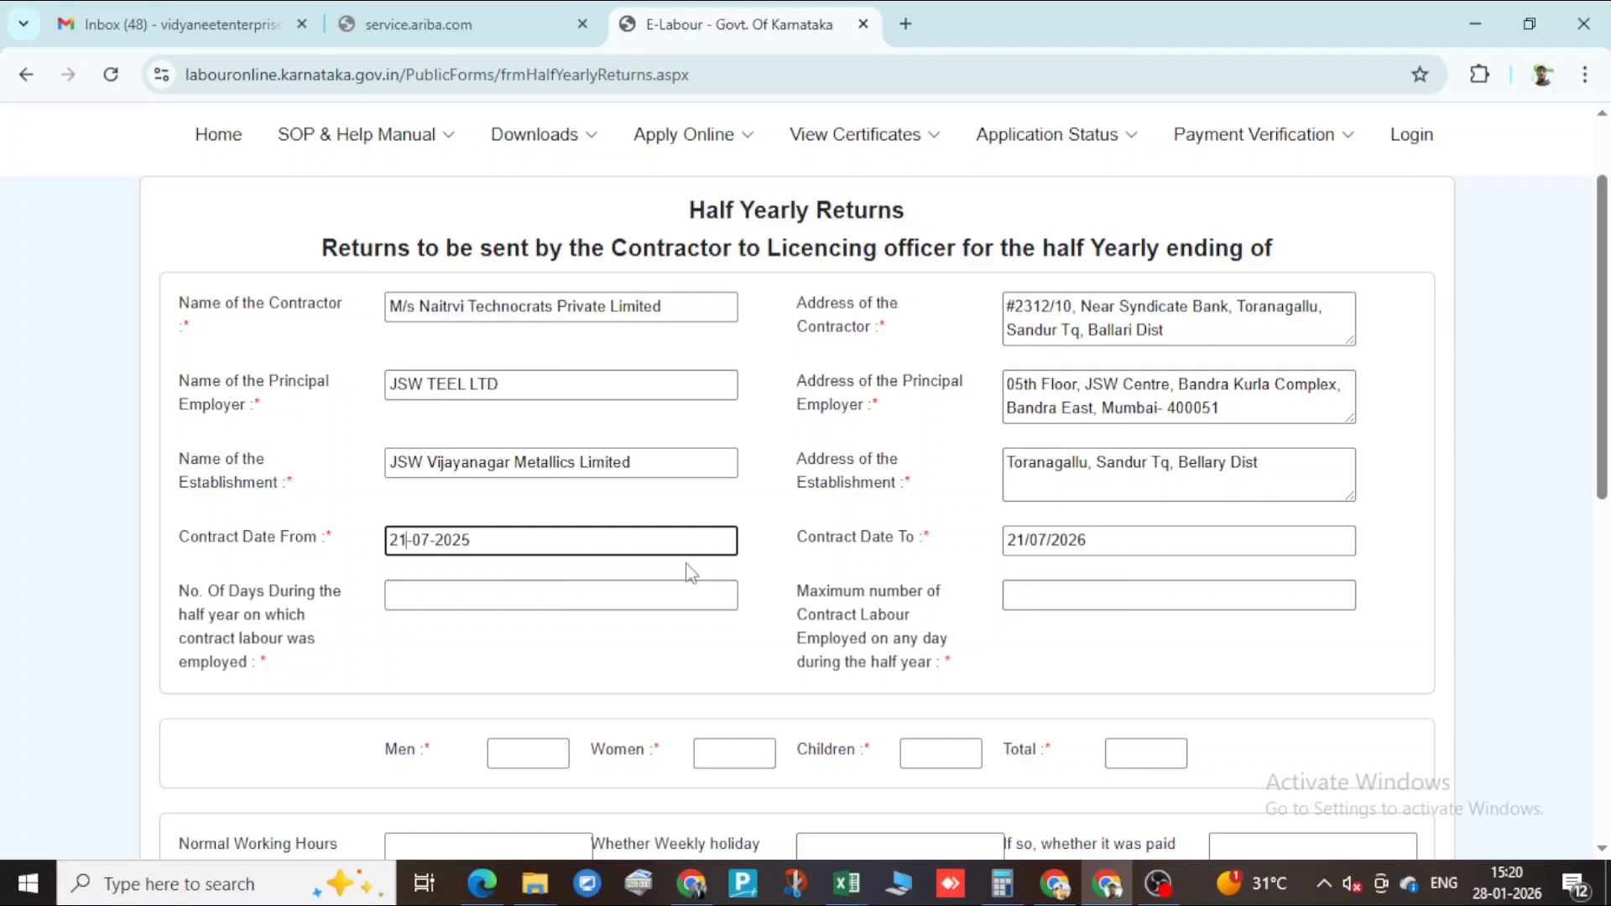
pyautogui.press('BackSpace')
pyautogui.press('BackSpace')
pyautogui.write('01')
# - Set the contract end date to 31/12/2025
pyautogui.click(1033, 538)
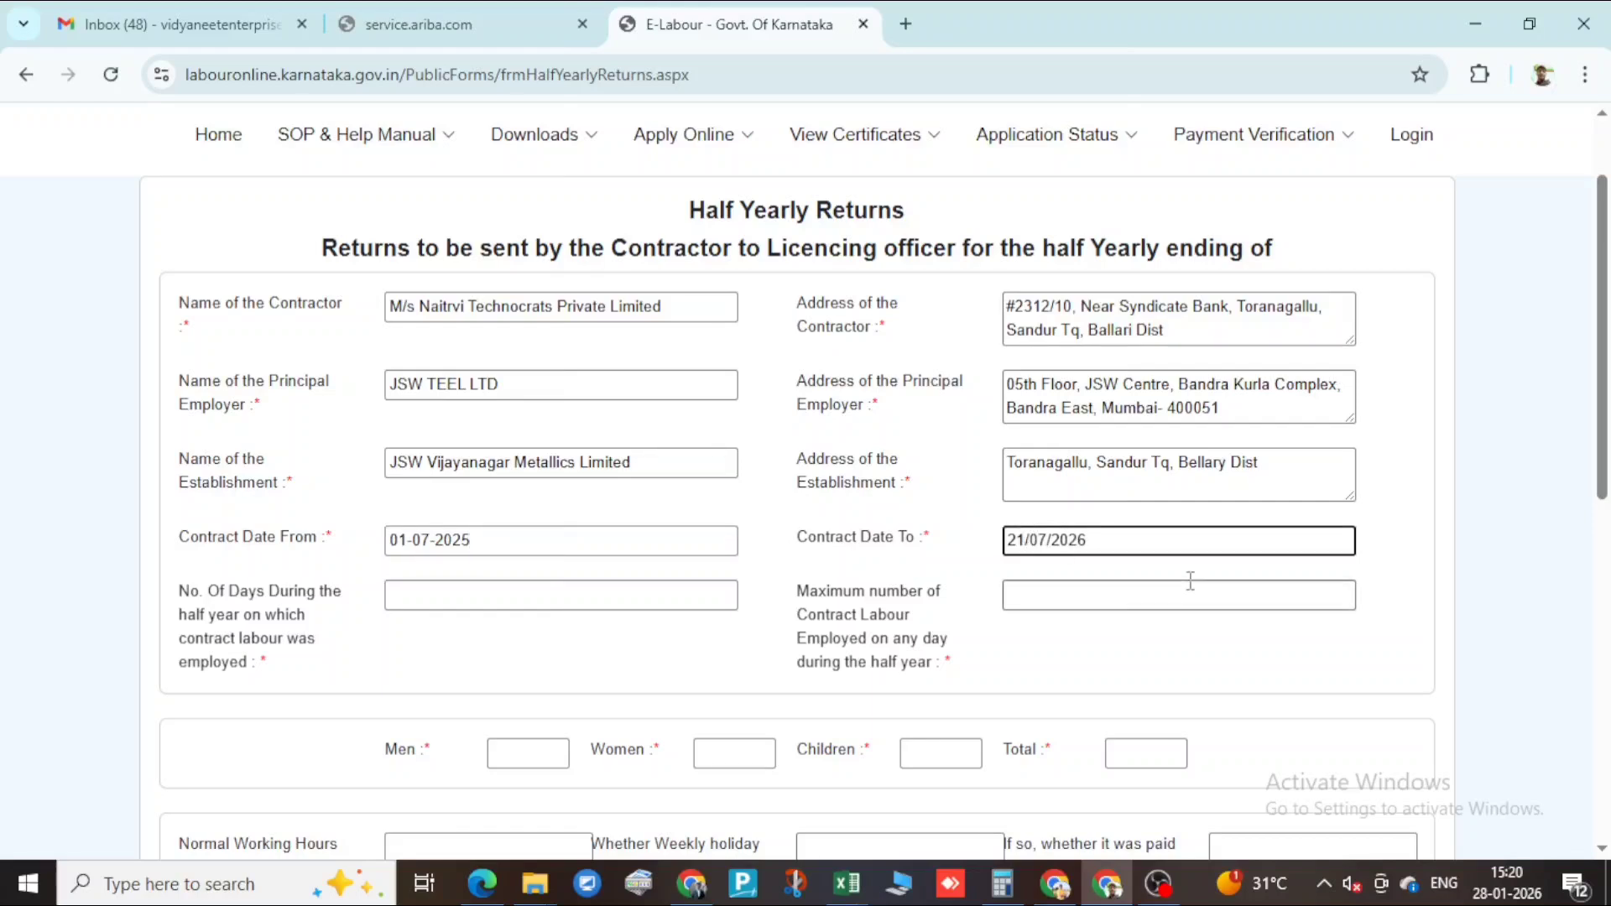
pyautogui.press('BackSpace')
pyautogui.write('3')
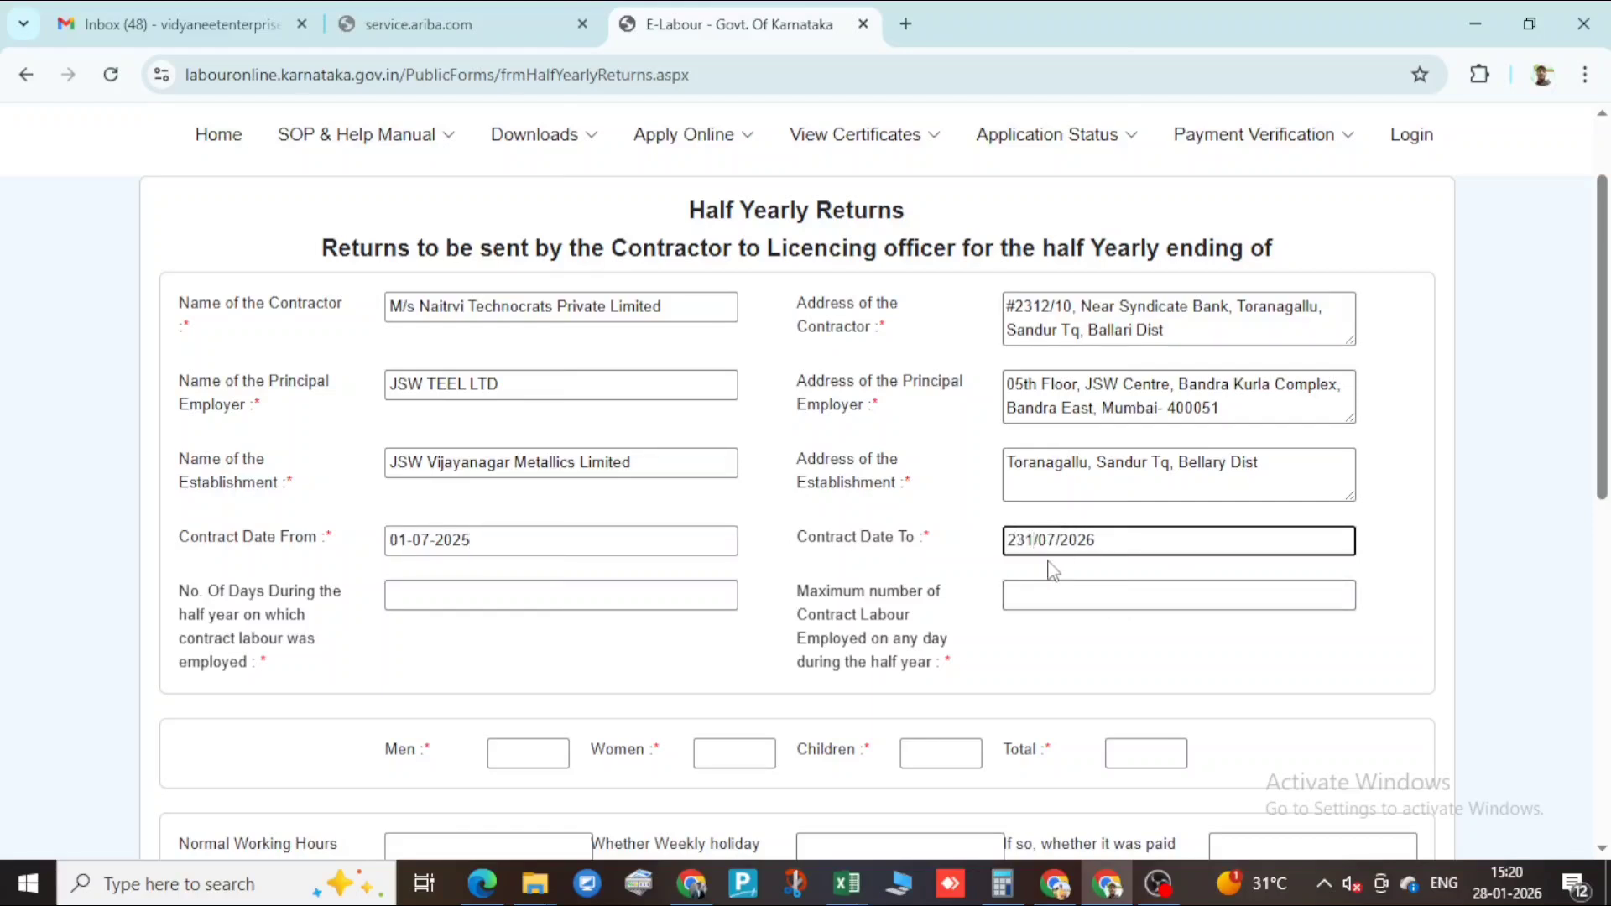
pyautogui.press('BackSpace')
pyautogui.press('BackSpace')
pyautogui.write('31')
pyautogui.press('Delete')
pyautogui.press('Delete')
pyautogui.press('Delete')
pyautogui.write('/12/2025')
pyautogui.click(1116, 634)
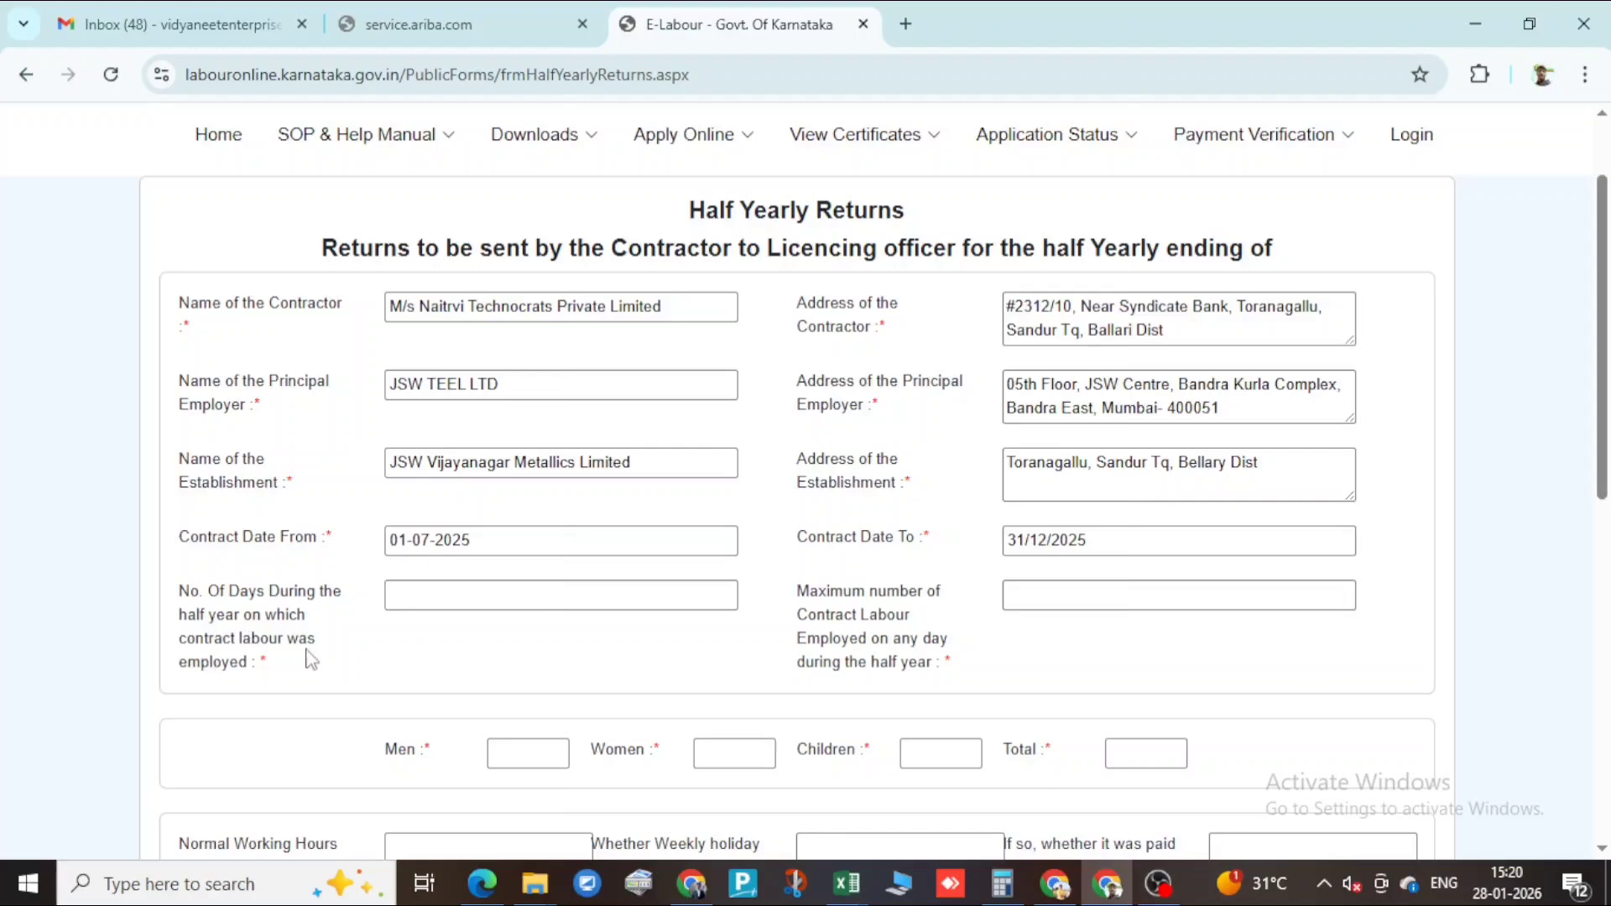
# - Enter 152 days on which contract labour was employed and 46 as the maximum number of contract labour on any day
pyautogui.click(446, 593)
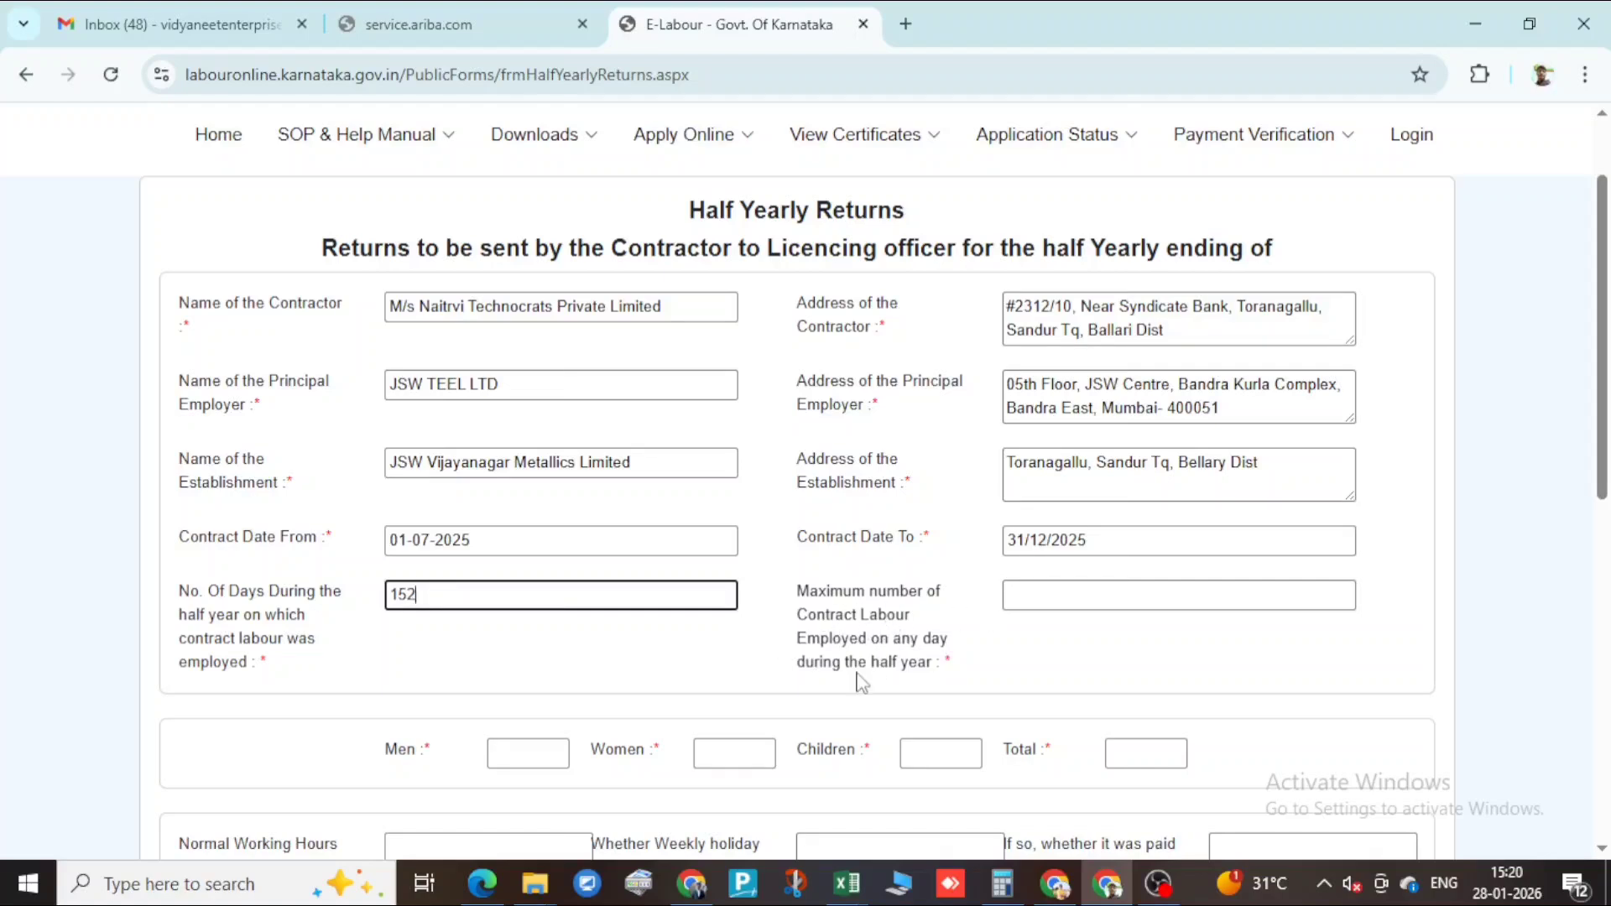
pyautogui.click(1068, 595)
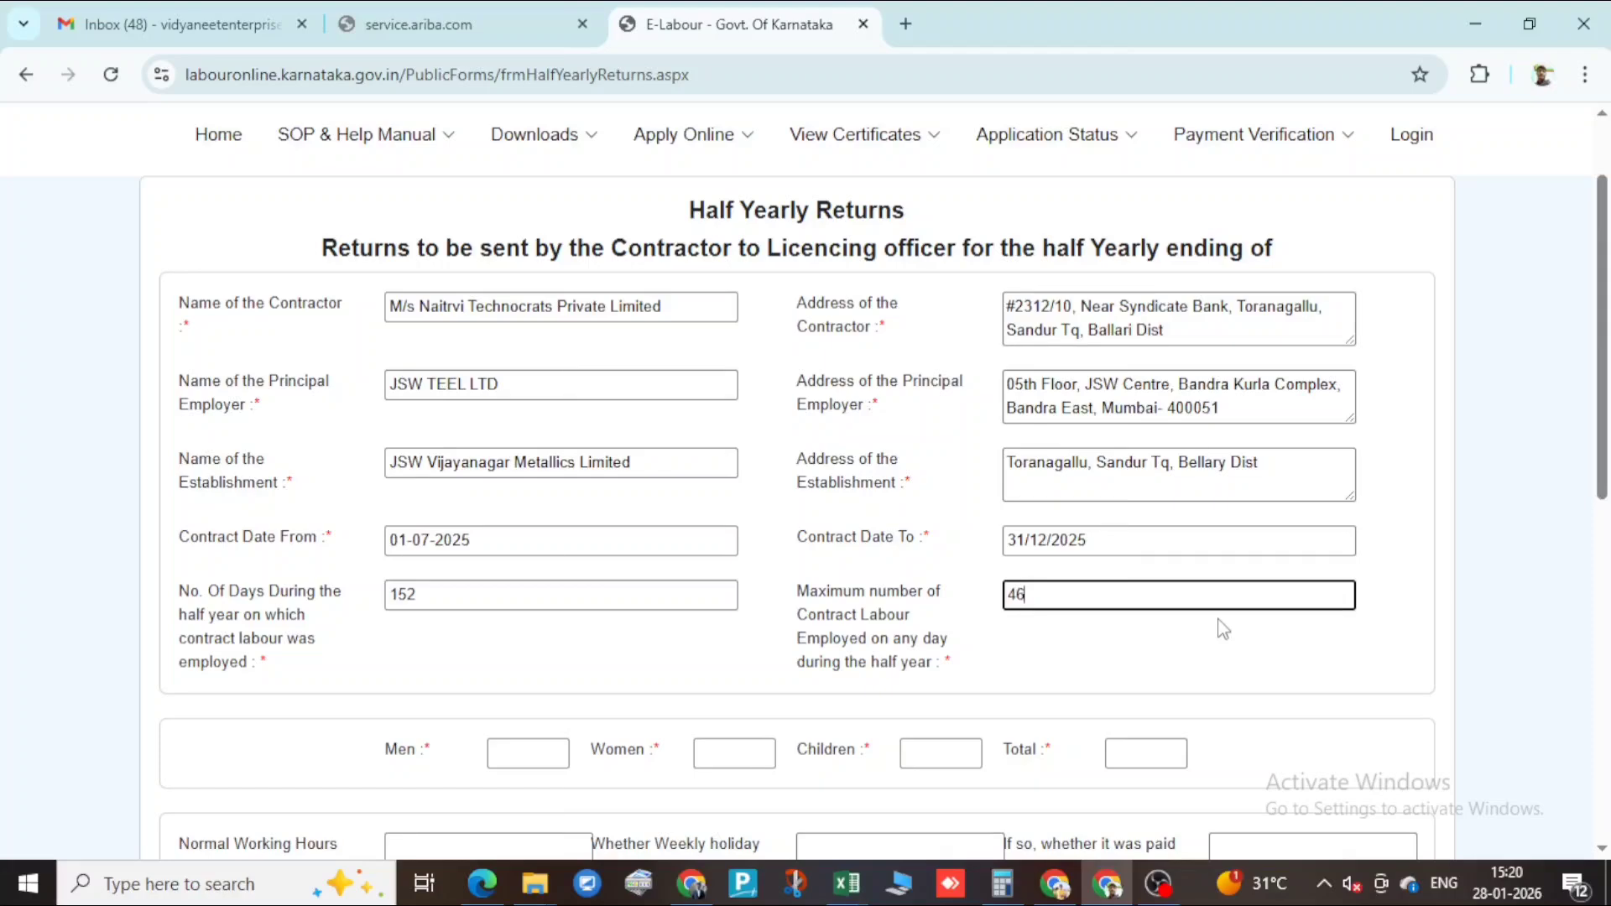
pyautogui.write('46')
pyautogui.scroll(2, 461, 677)
pyautogui.click(500, 727)
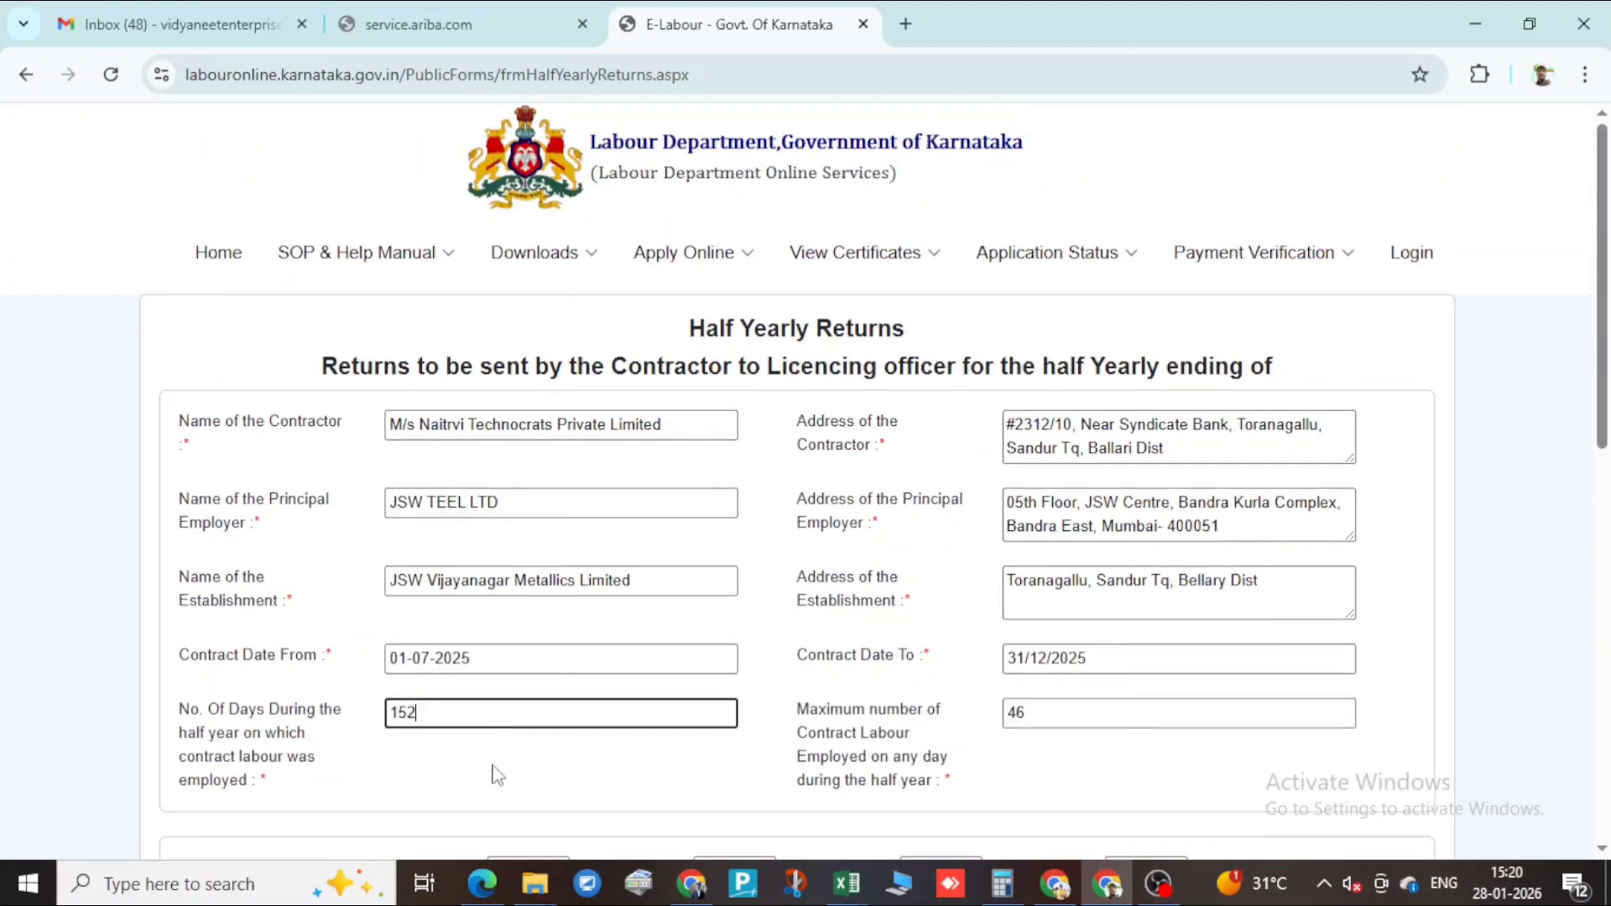
# - Check the grantee, work description and validity details on the labour licence PDF in Edge, and return to the form in Chrome
pyautogui.click(482, 883)
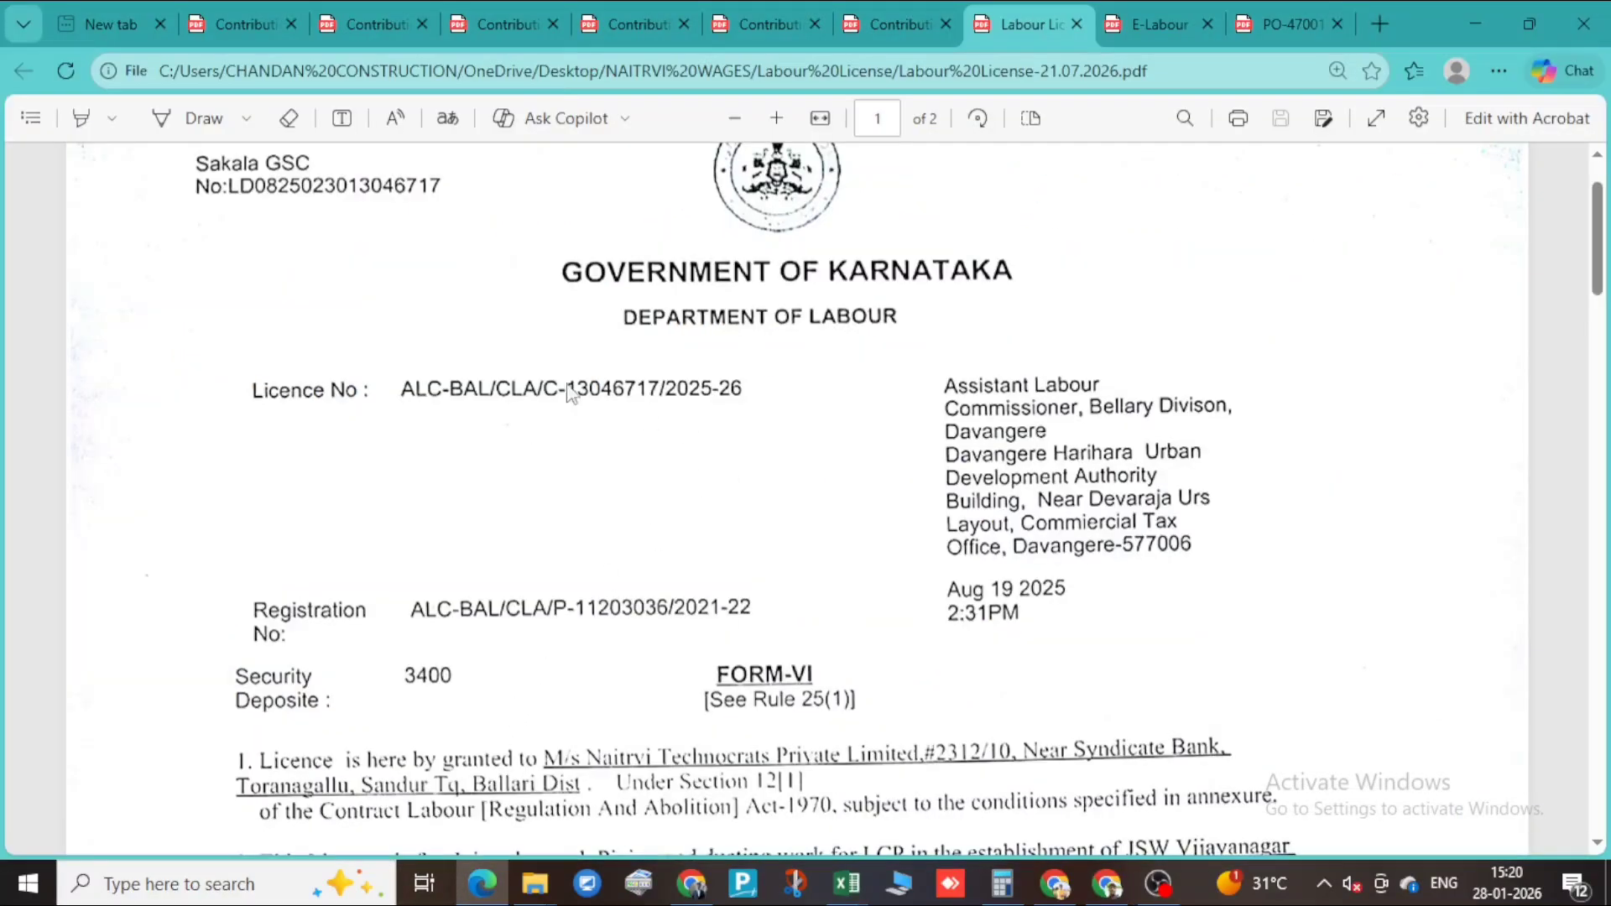
pyautogui.scroll(-4, 564, 471)
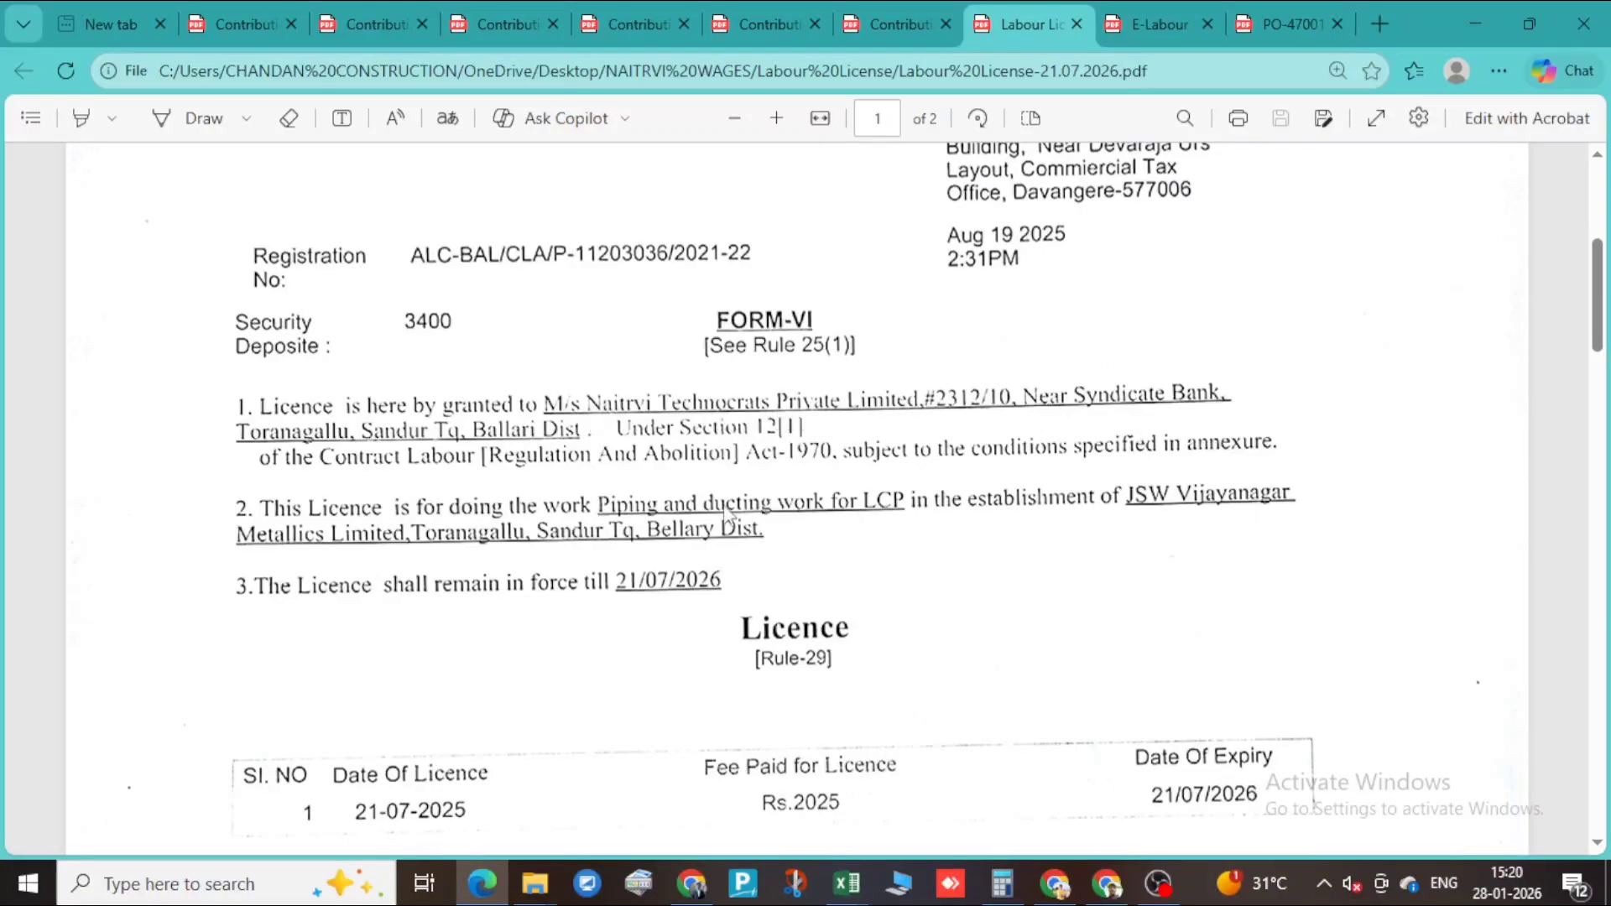
pyautogui.scroll(2, 680, 629)
pyautogui.hotkey('alt', 'Tab')
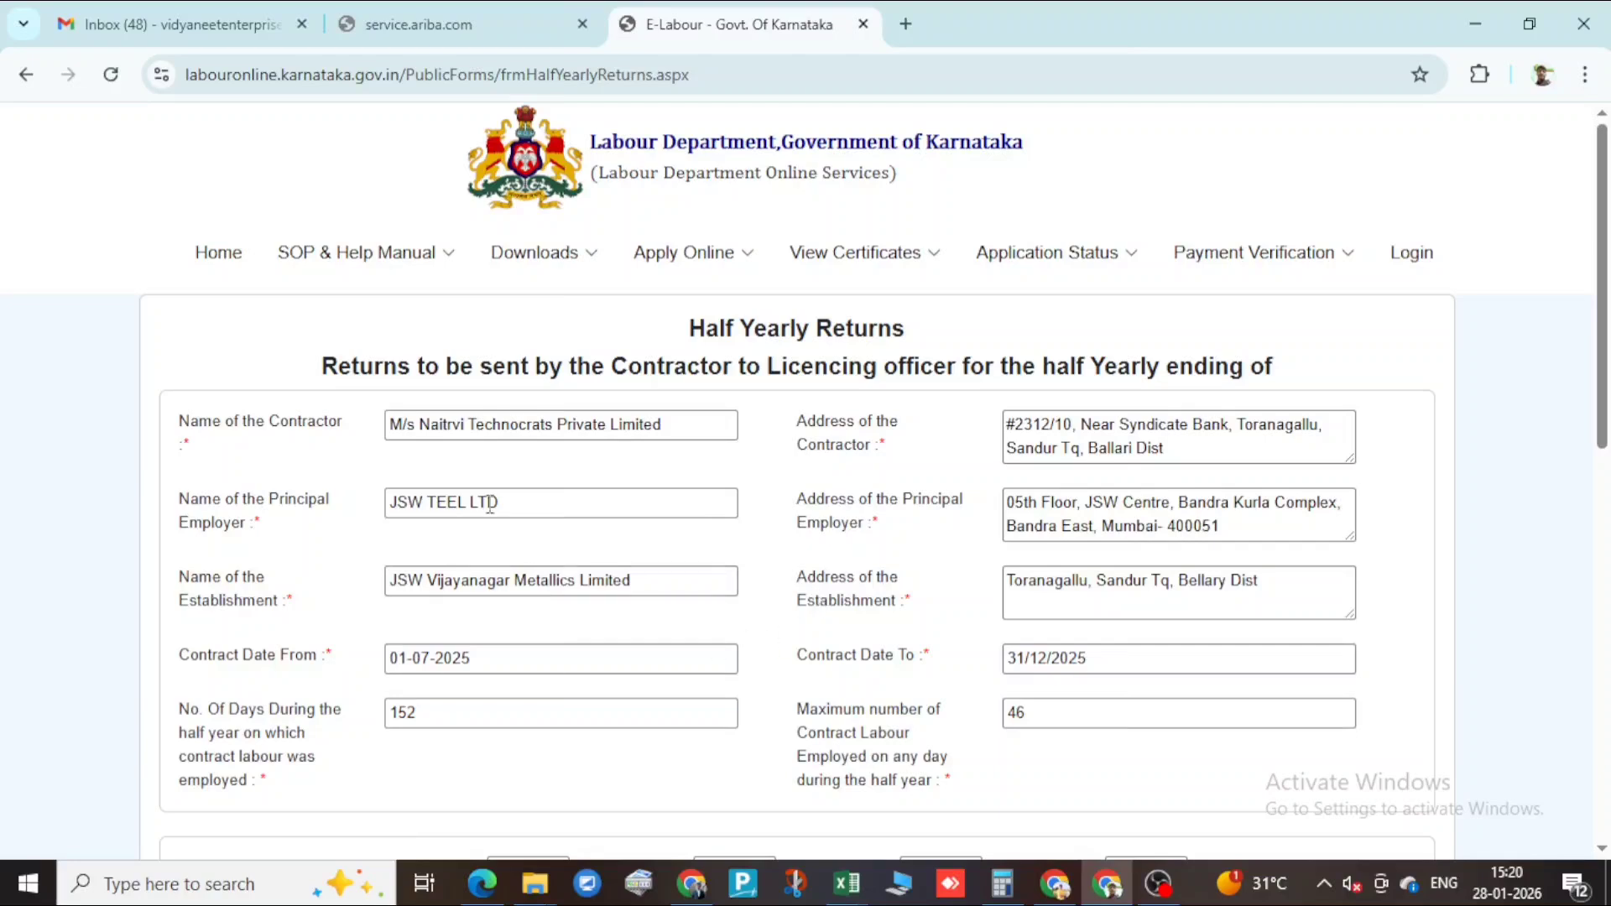
# - Fill in the contract labour headcount as 46 men, 0 women, 0 children and 46 in total
pyautogui.scroll(-3, 617, 637)
pyautogui.scroll(-1, 602, 472)
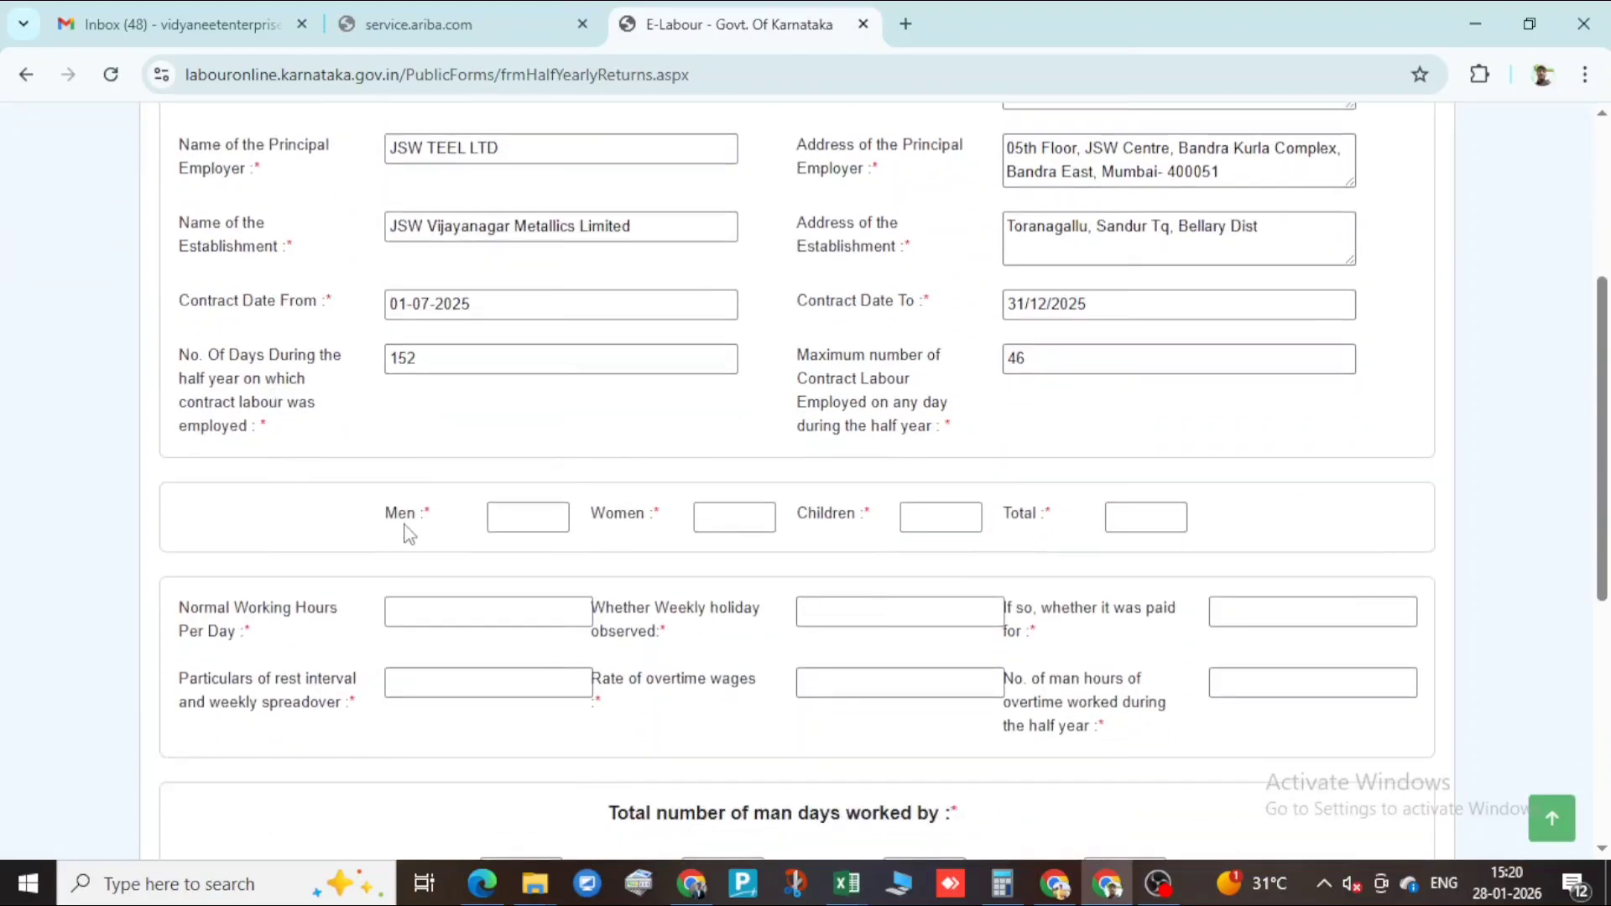
pyautogui.click(534, 514)
pyautogui.click(747, 515)
pyautogui.write('0')
pyautogui.click(947, 519)
pyautogui.write('0')
pyautogui.click(1135, 520)
pyautogui.write('46')
pyautogui.click(700, 566)
# - Set normal working hours per day to 8 and enter NO for both weekly holiday observed and whether it was paid for
pyautogui.scroll(-1, 424, 554)
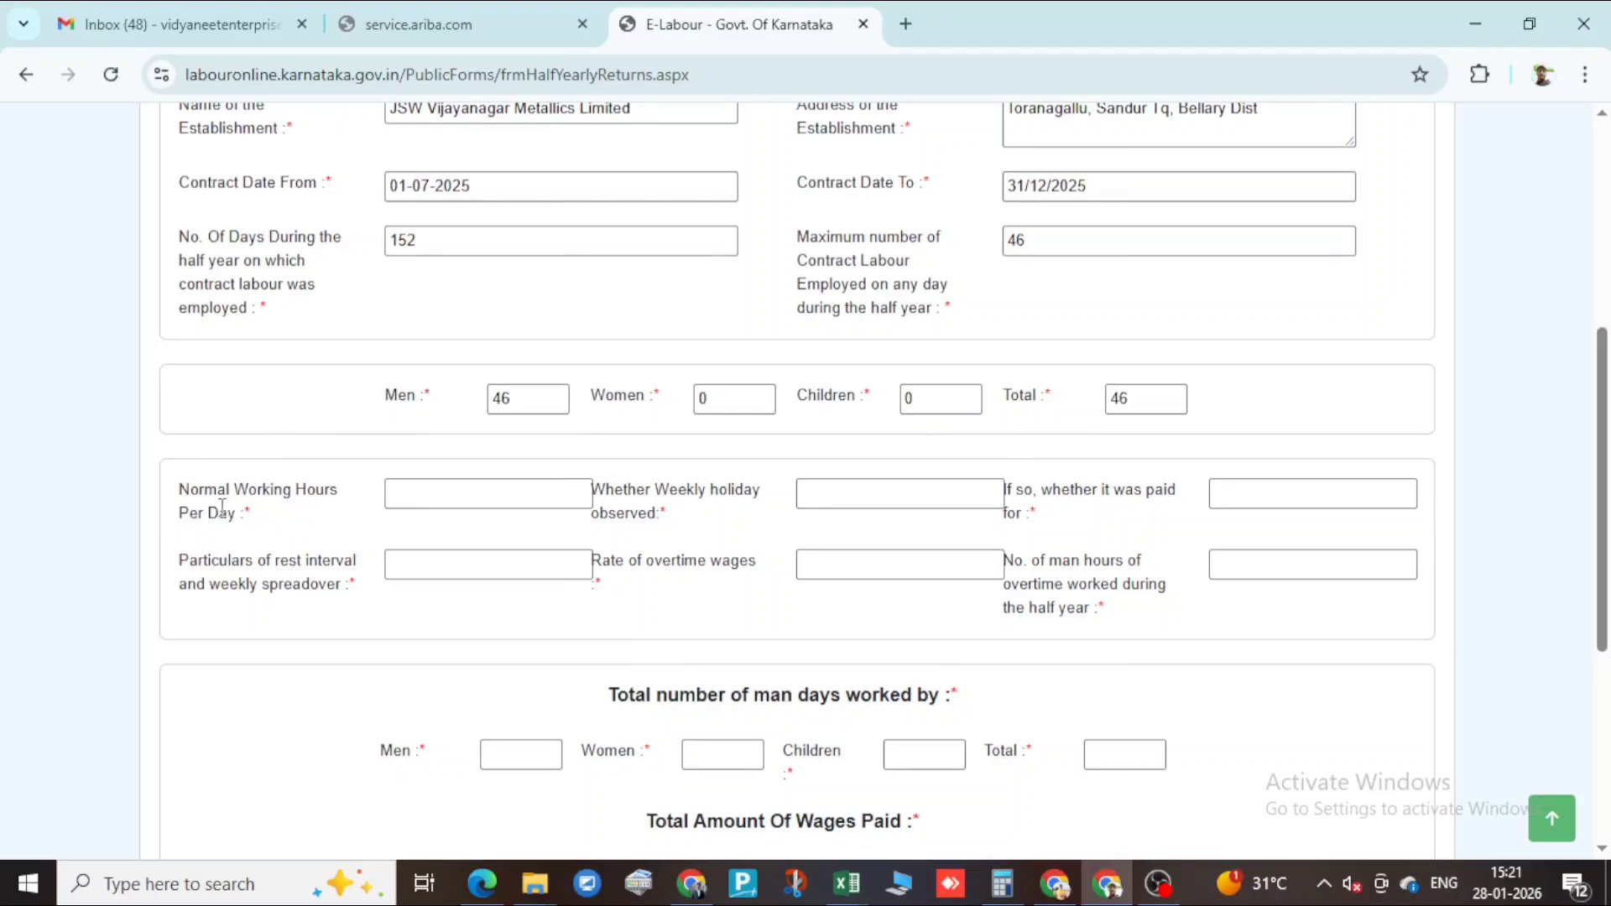
pyautogui.click(472, 498)
pyautogui.click(702, 524)
pyautogui.click(845, 494)
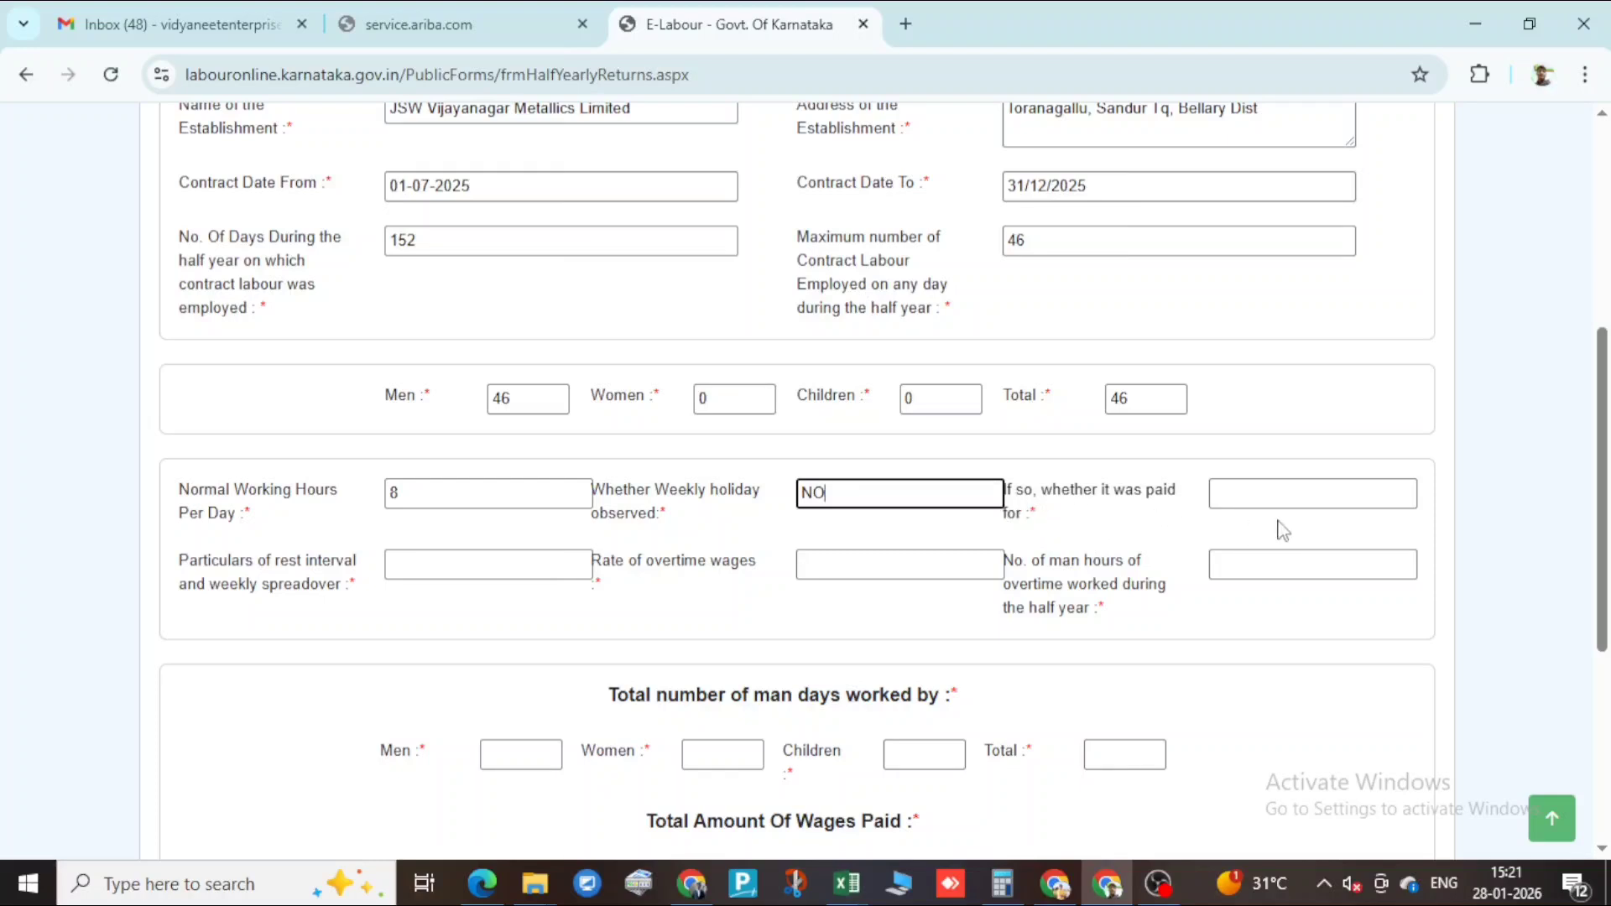
pyautogui.click(1275, 494)
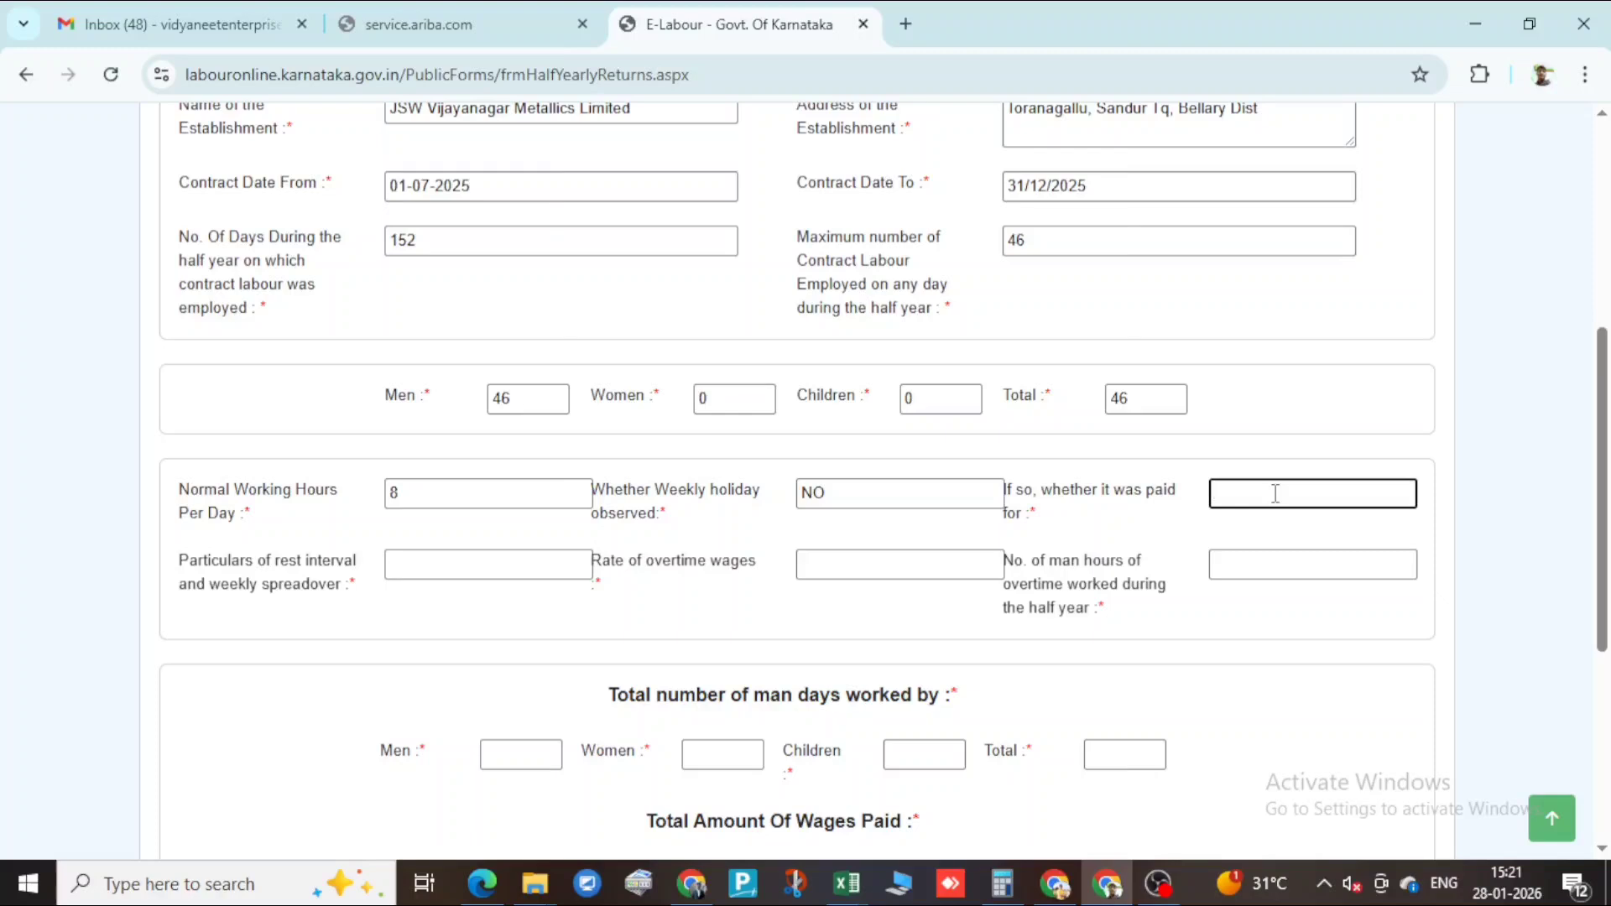
pyautogui.write('NO')
# - Enter YES for rest interval and weekly spreadover, DOUBLE as the overtime wage rate, and 3060 overtime man hours for the half year
pyautogui.click(453, 564)
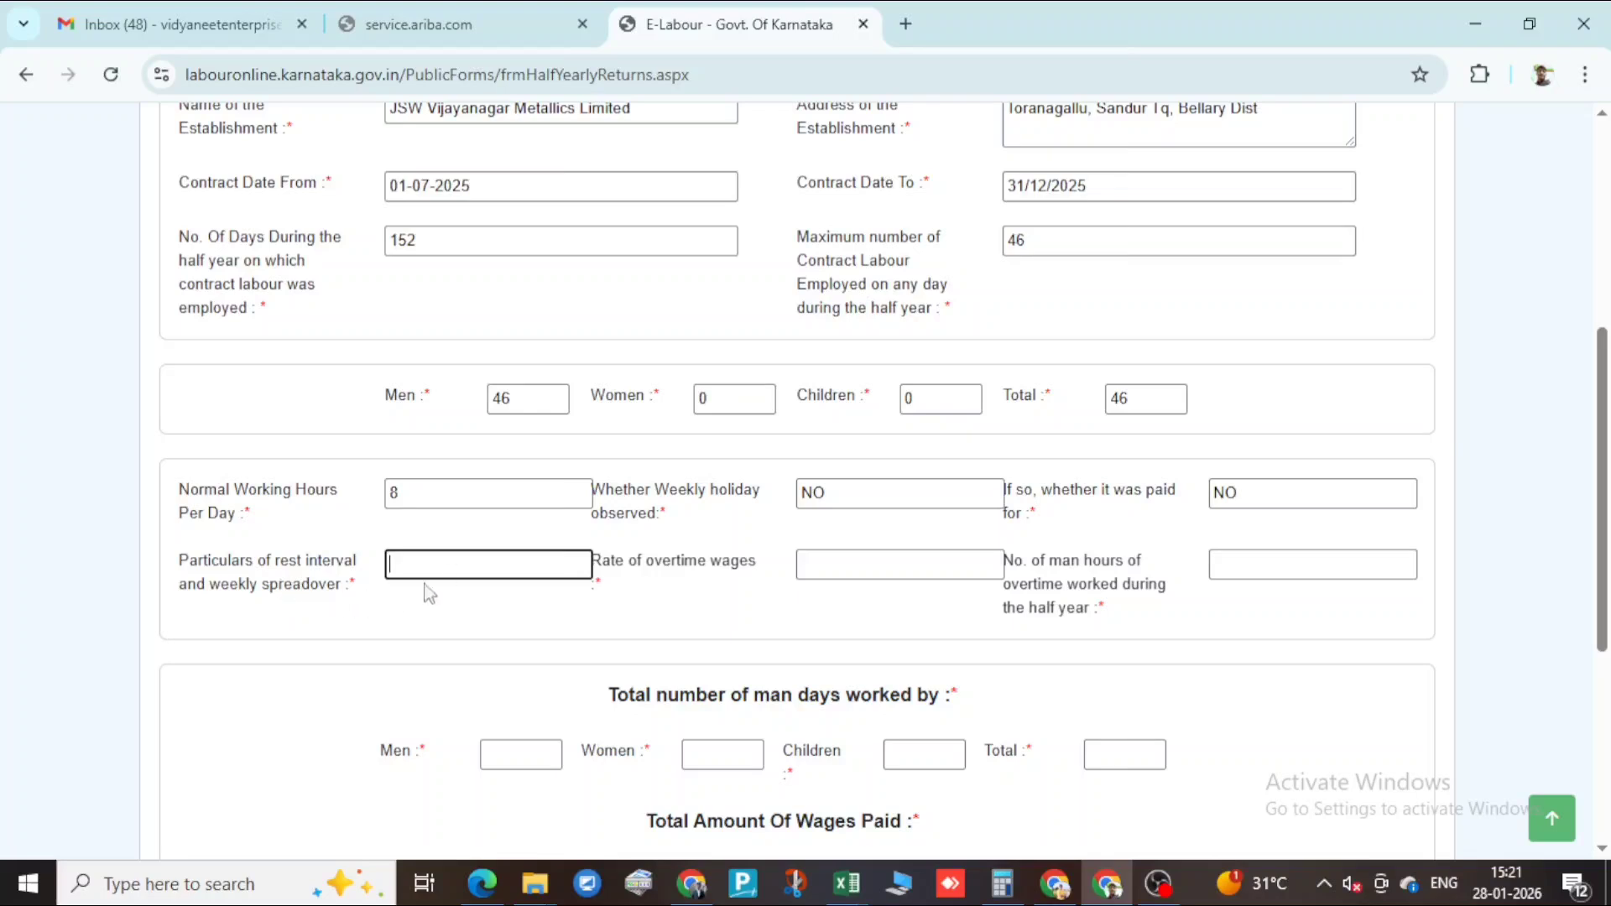
pyautogui.write('ES')
pyautogui.click(845, 569)
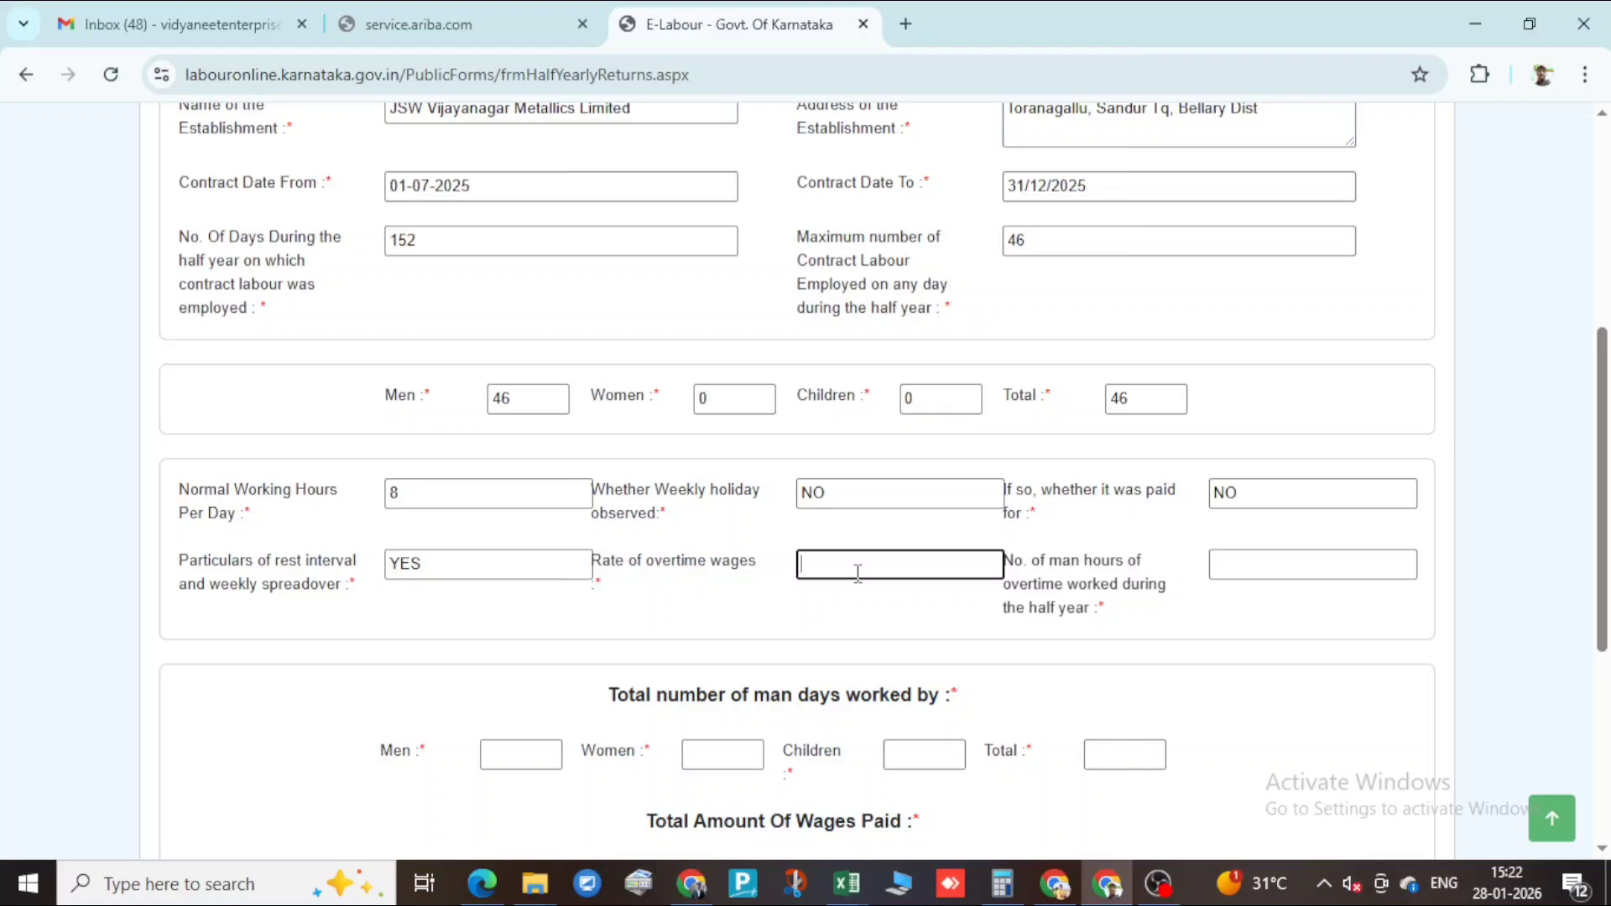
pyautogui.write('DOUBLE')
pyautogui.click(1261, 563)
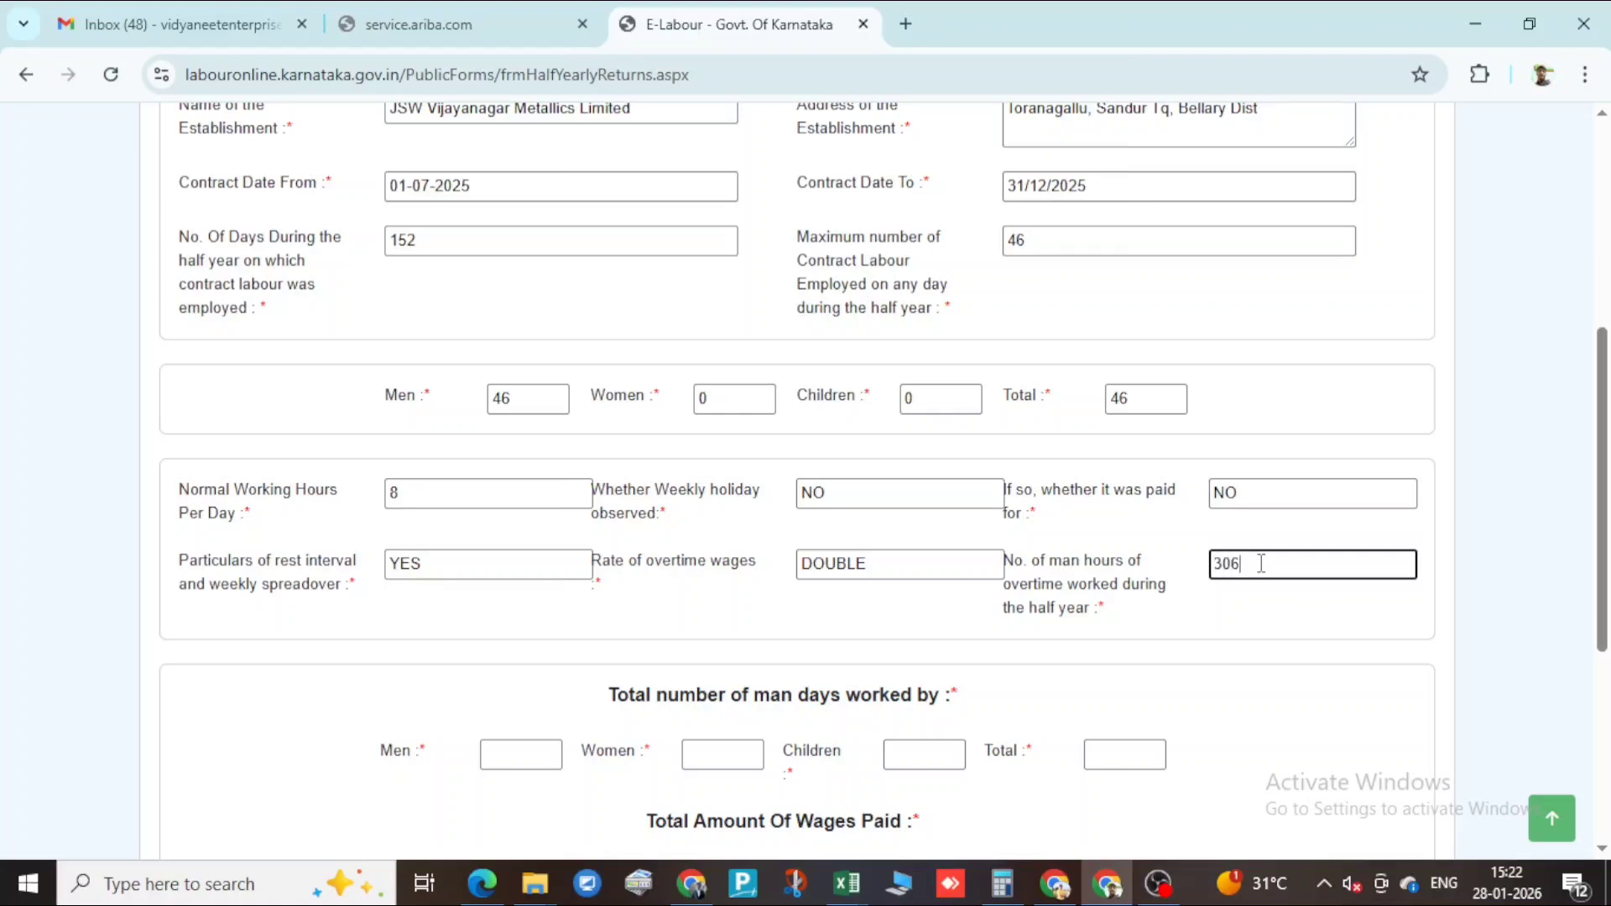
pyautogui.write('0')
pyautogui.scroll(-2, 1177, 597)
pyautogui.scroll(1, 1167, 554)
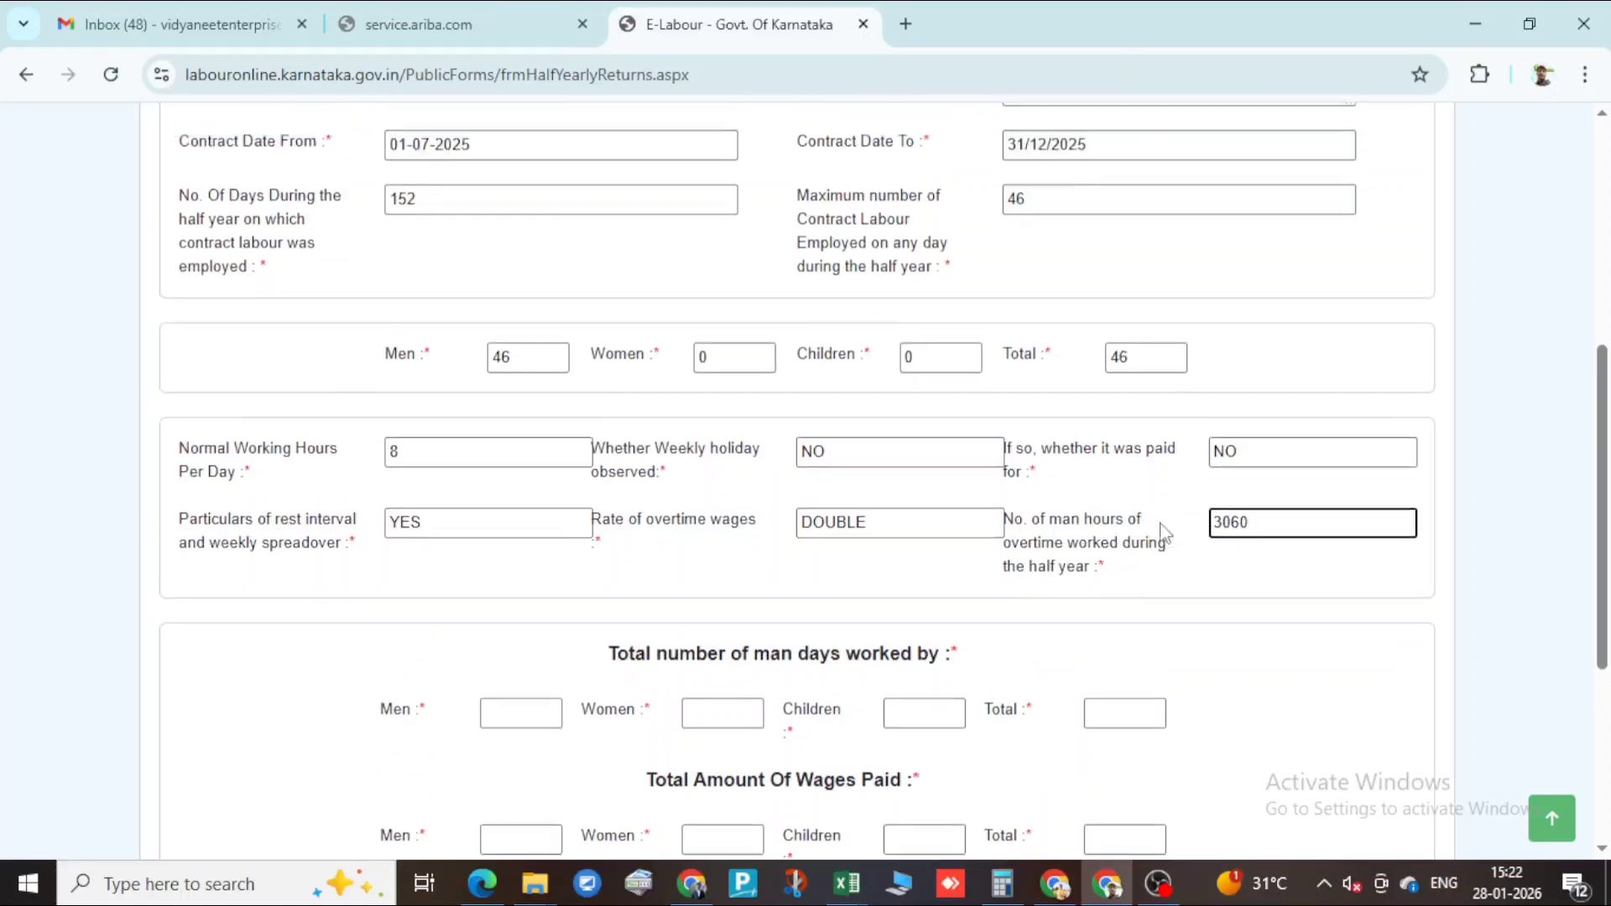
# - Fill in the total man days worked as 2812 for men, 0 for women, 0 for children and 2812 in total
pyautogui.scroll(-2, 809, 500)
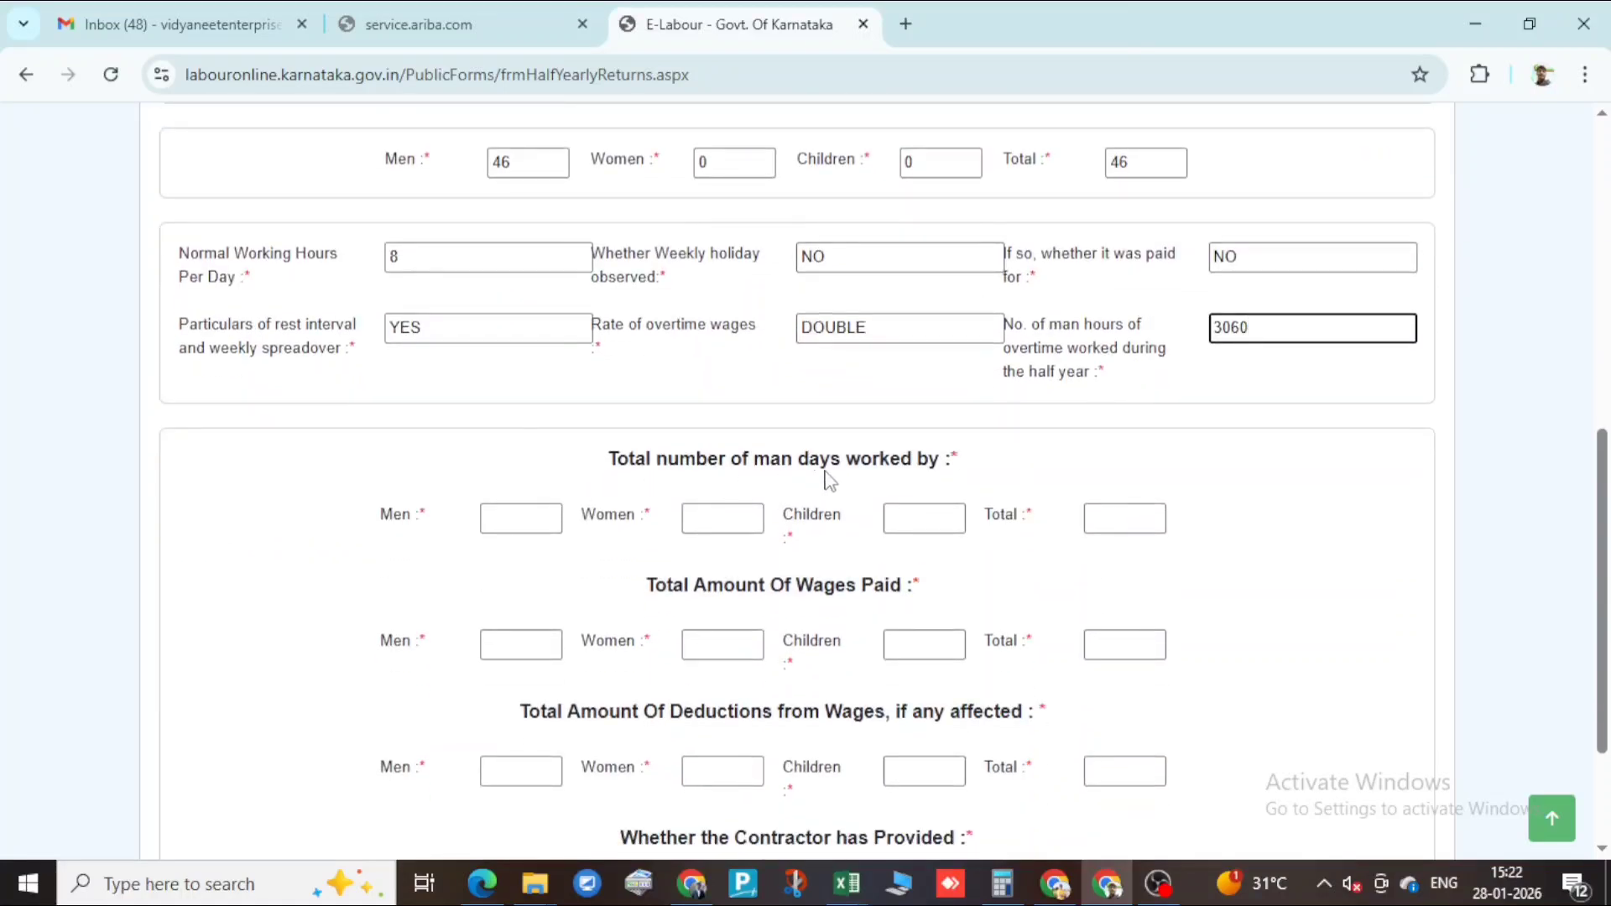
pyautogui.click(512, 521)
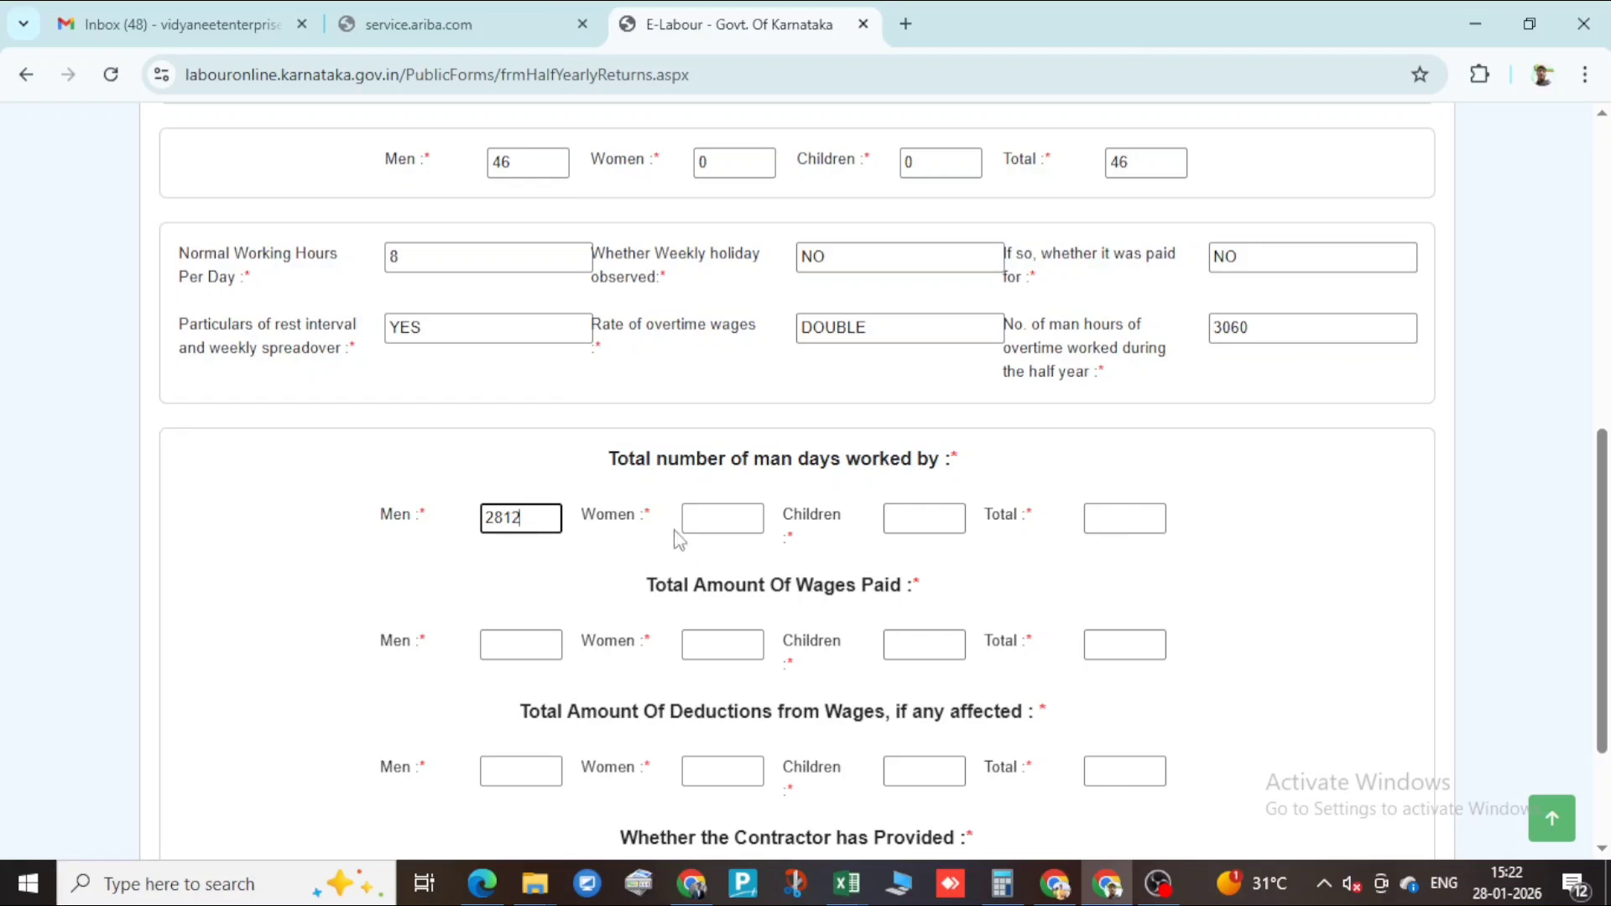
pyautogui.click(706, 521)
pyautogui.write('0')
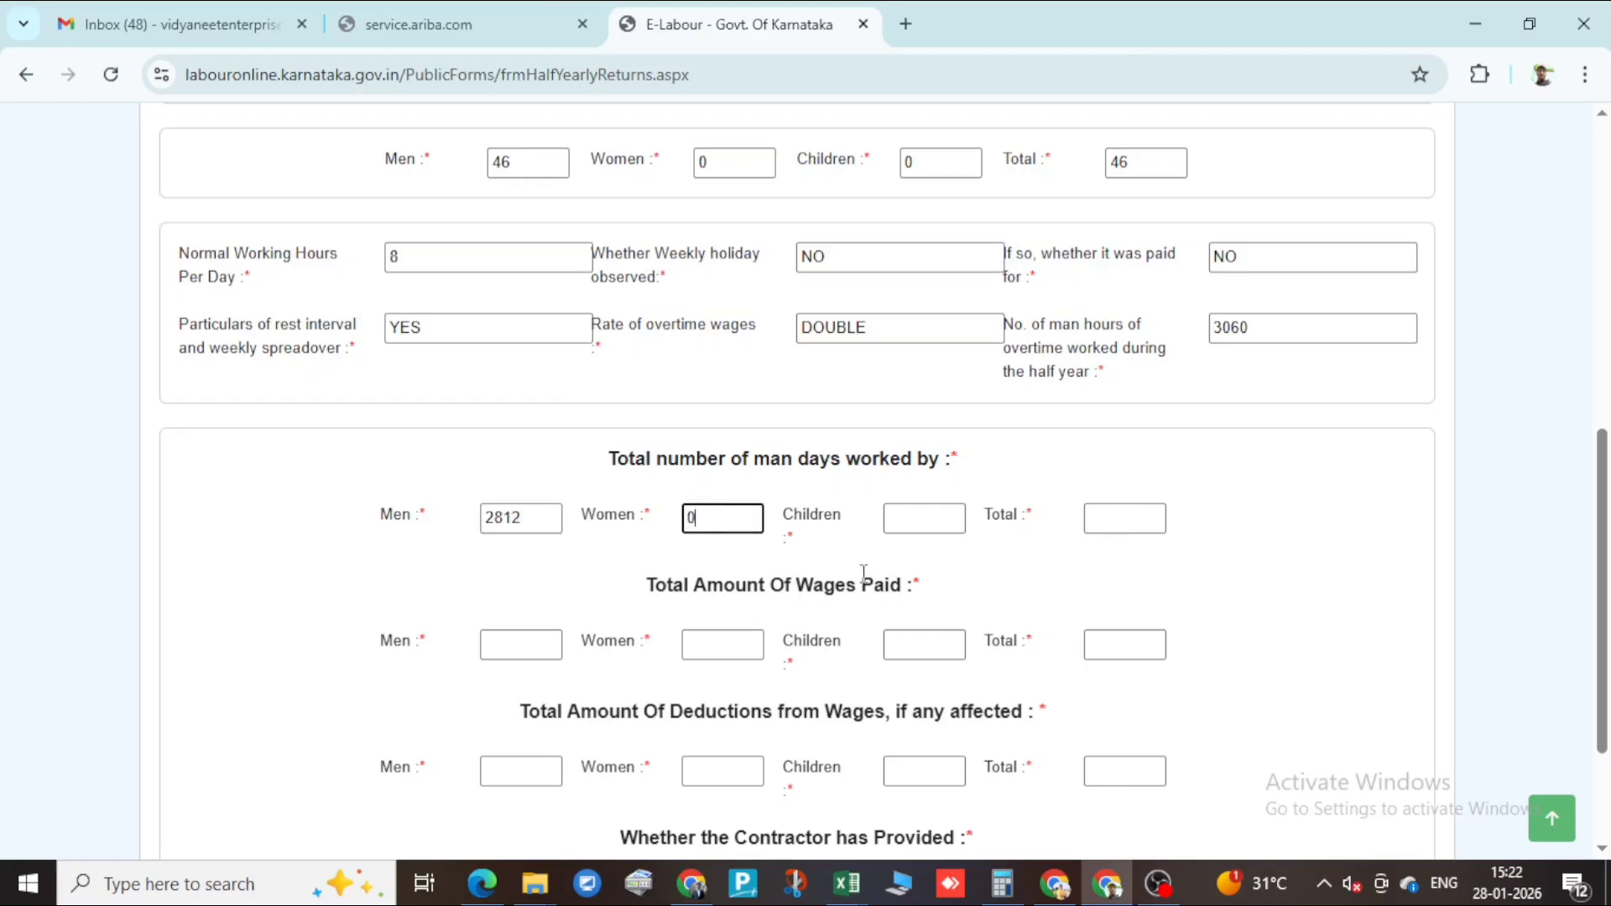
pyautogui.click(918, 518)
pyautogui.write('0')
pyautogui.click(1105, 522)
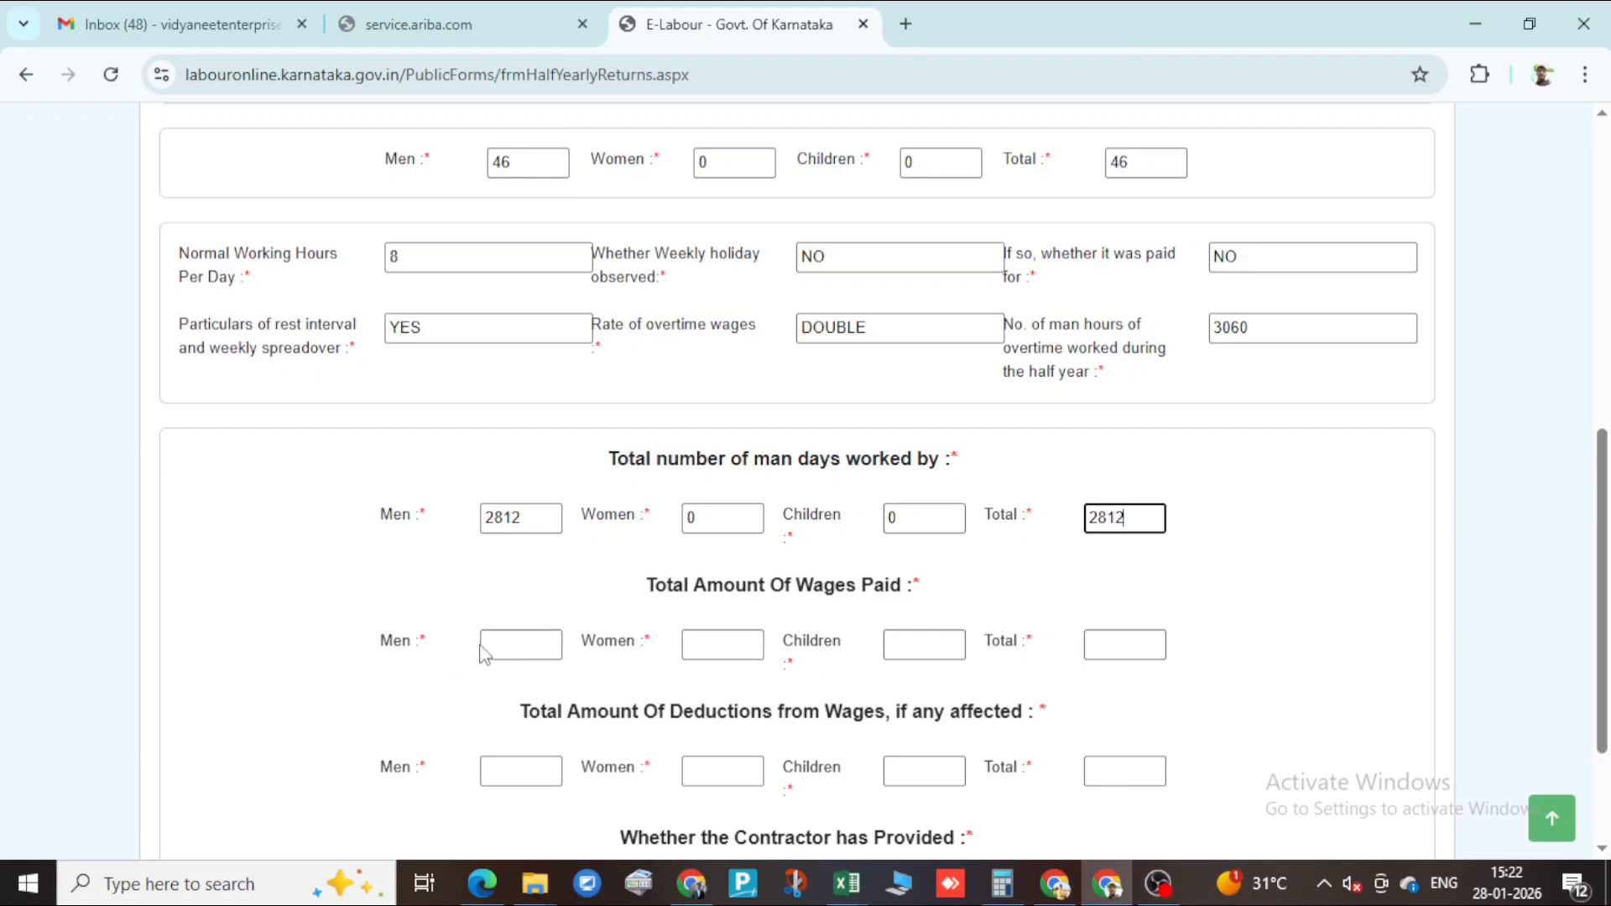
# - Enter the total wages paid as 2198516 for men, 0 for women, 0 for children and 2198516 in total
pyautogui.click(511, 645)
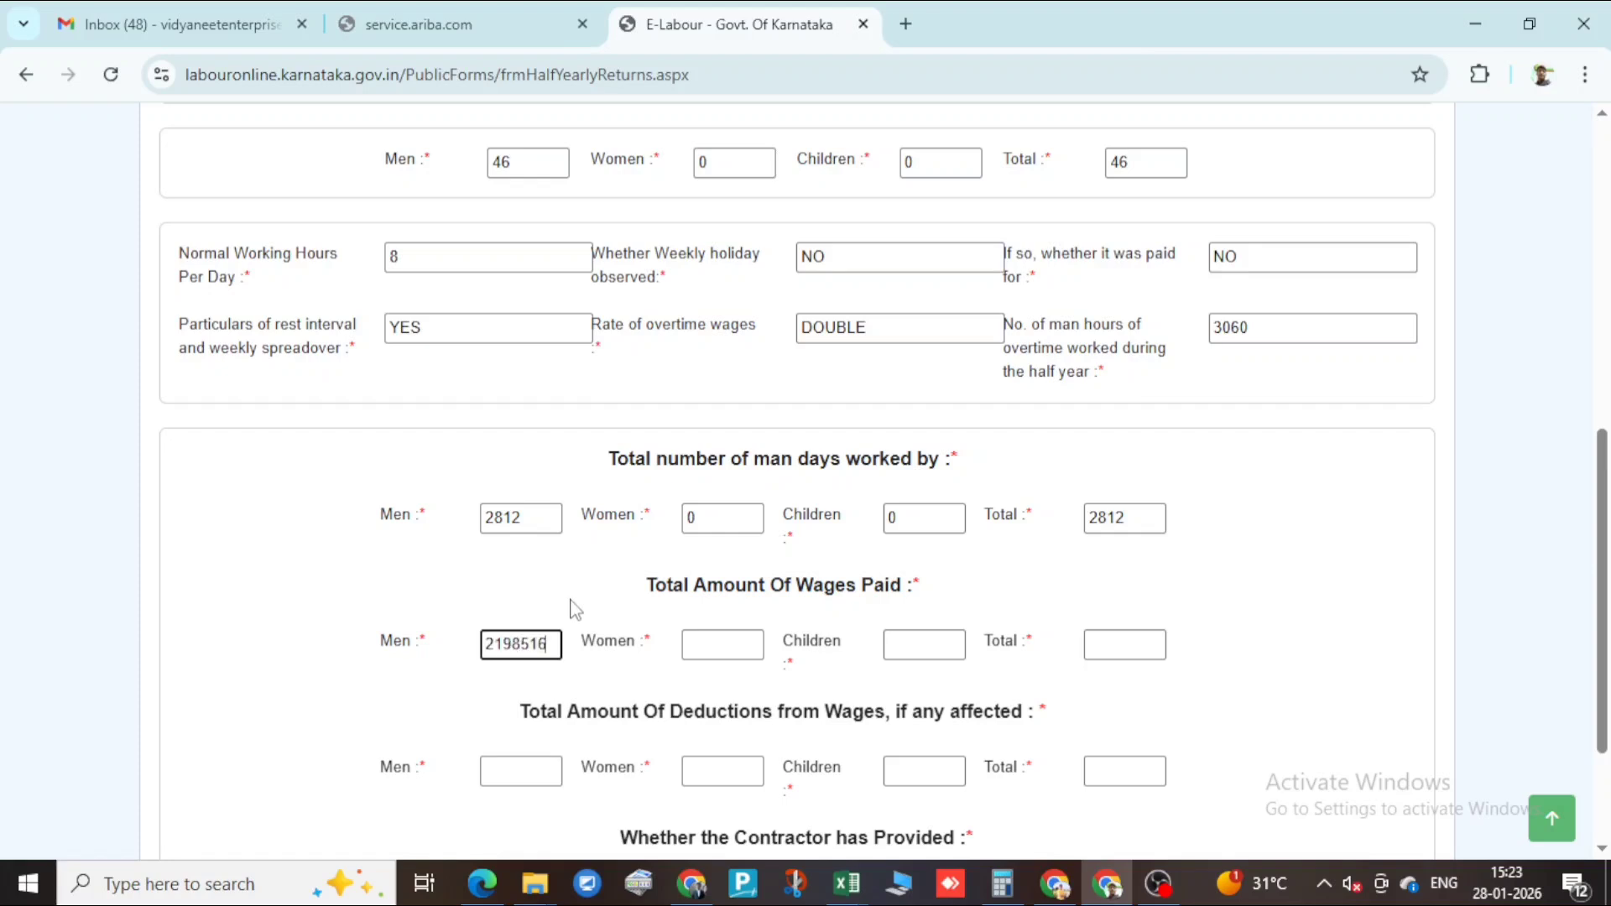
pyautogui.click(730, 641)
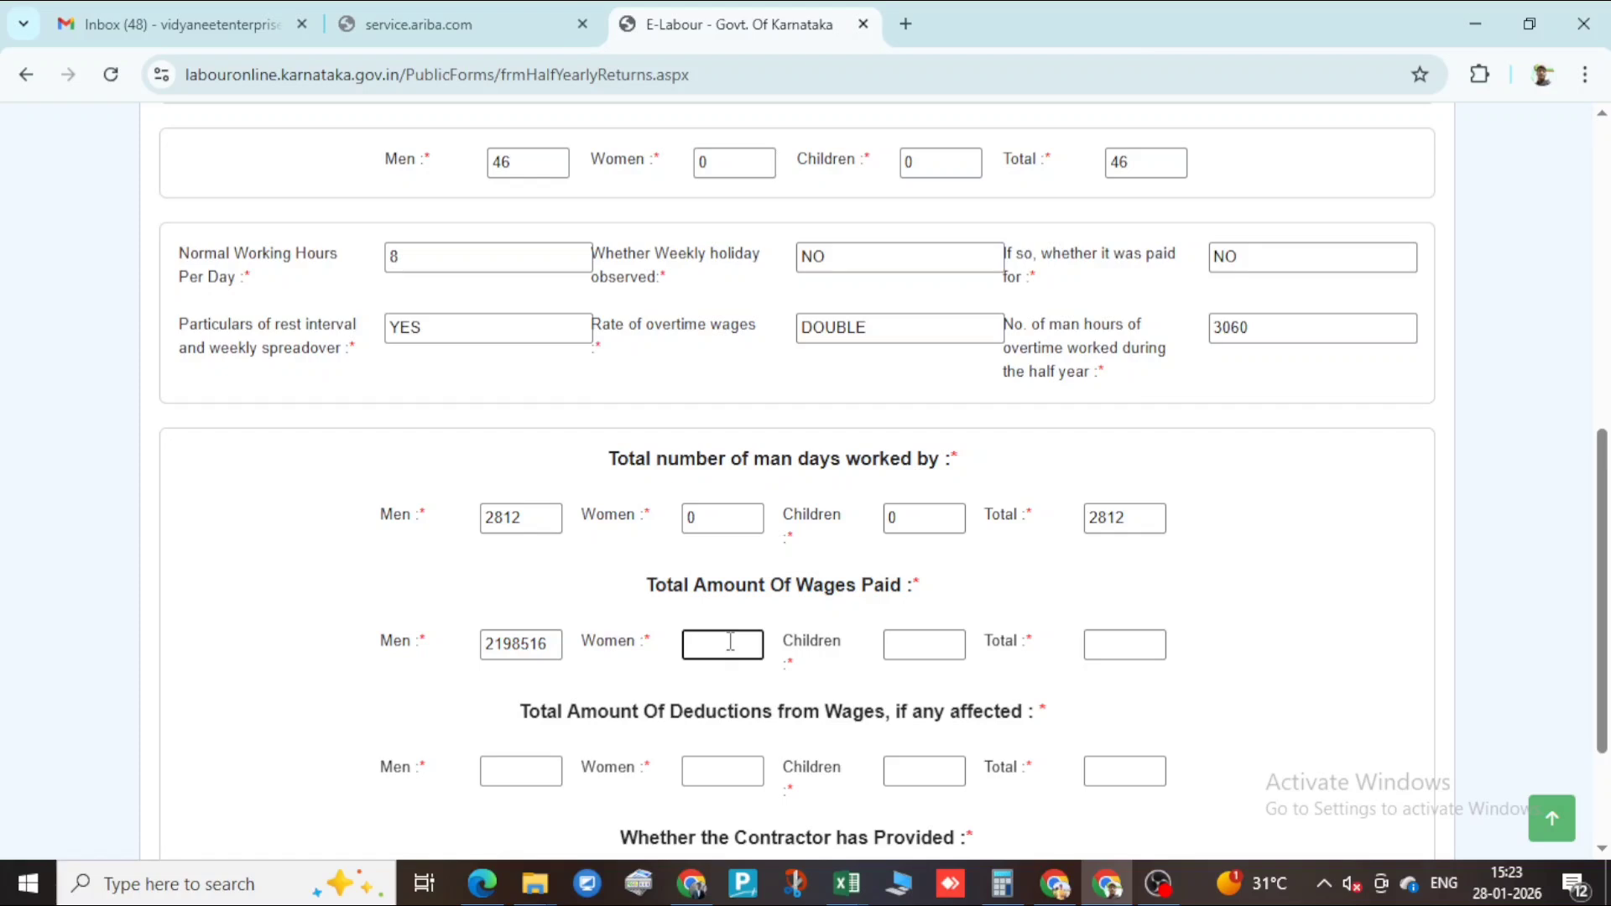
pyautogui.click(926, 655)
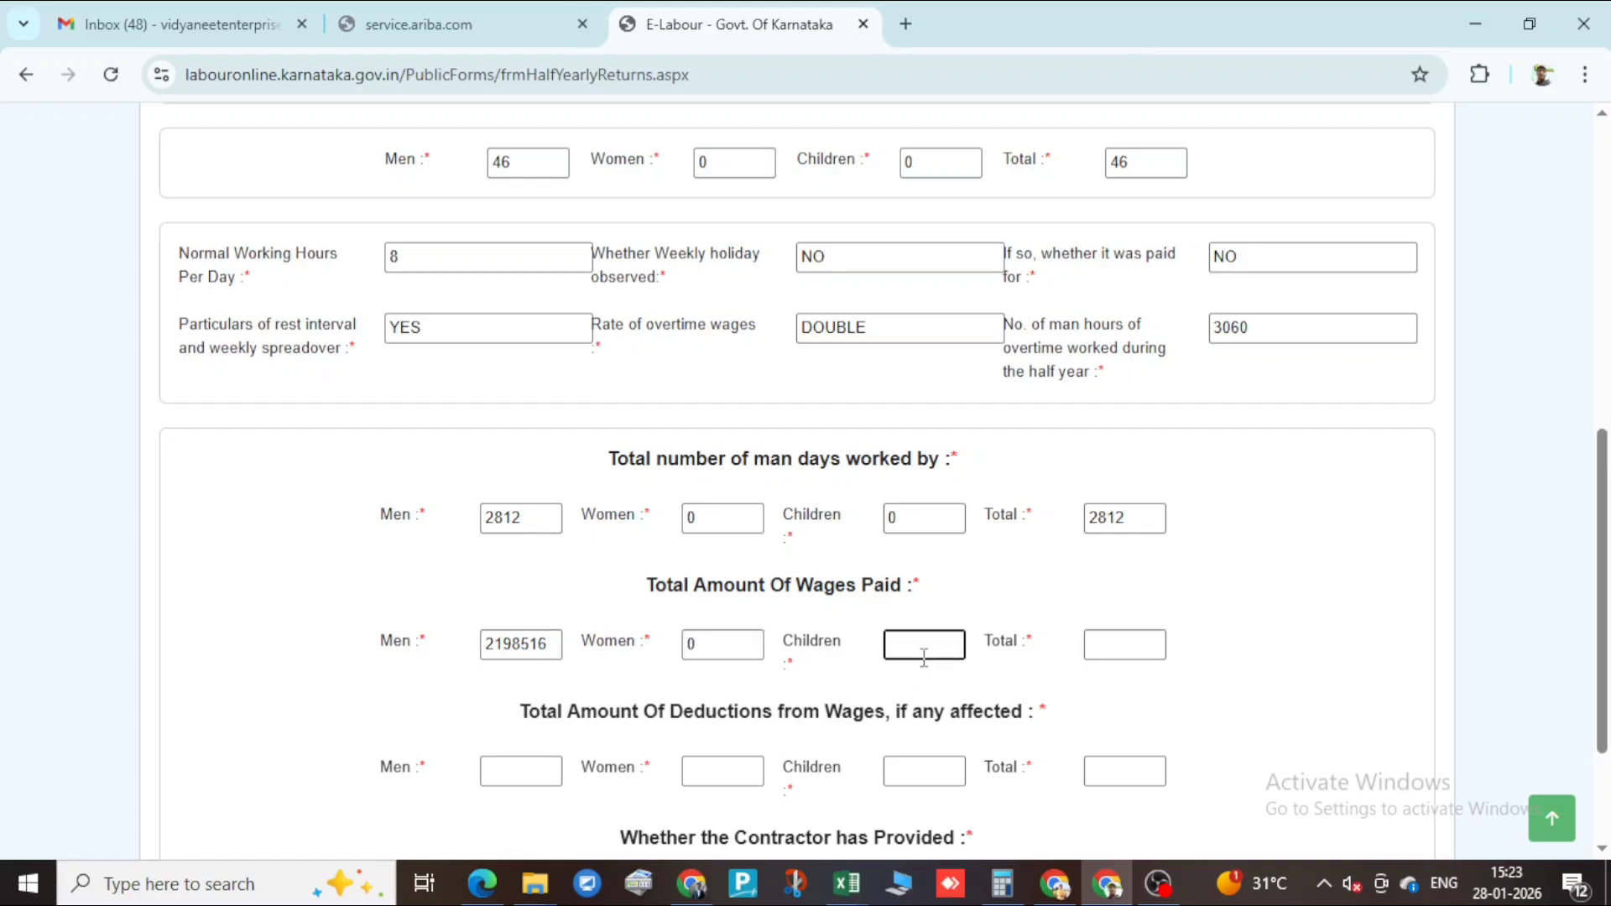
pyautogui.write('0')
pyautogui.click(1123, 648)
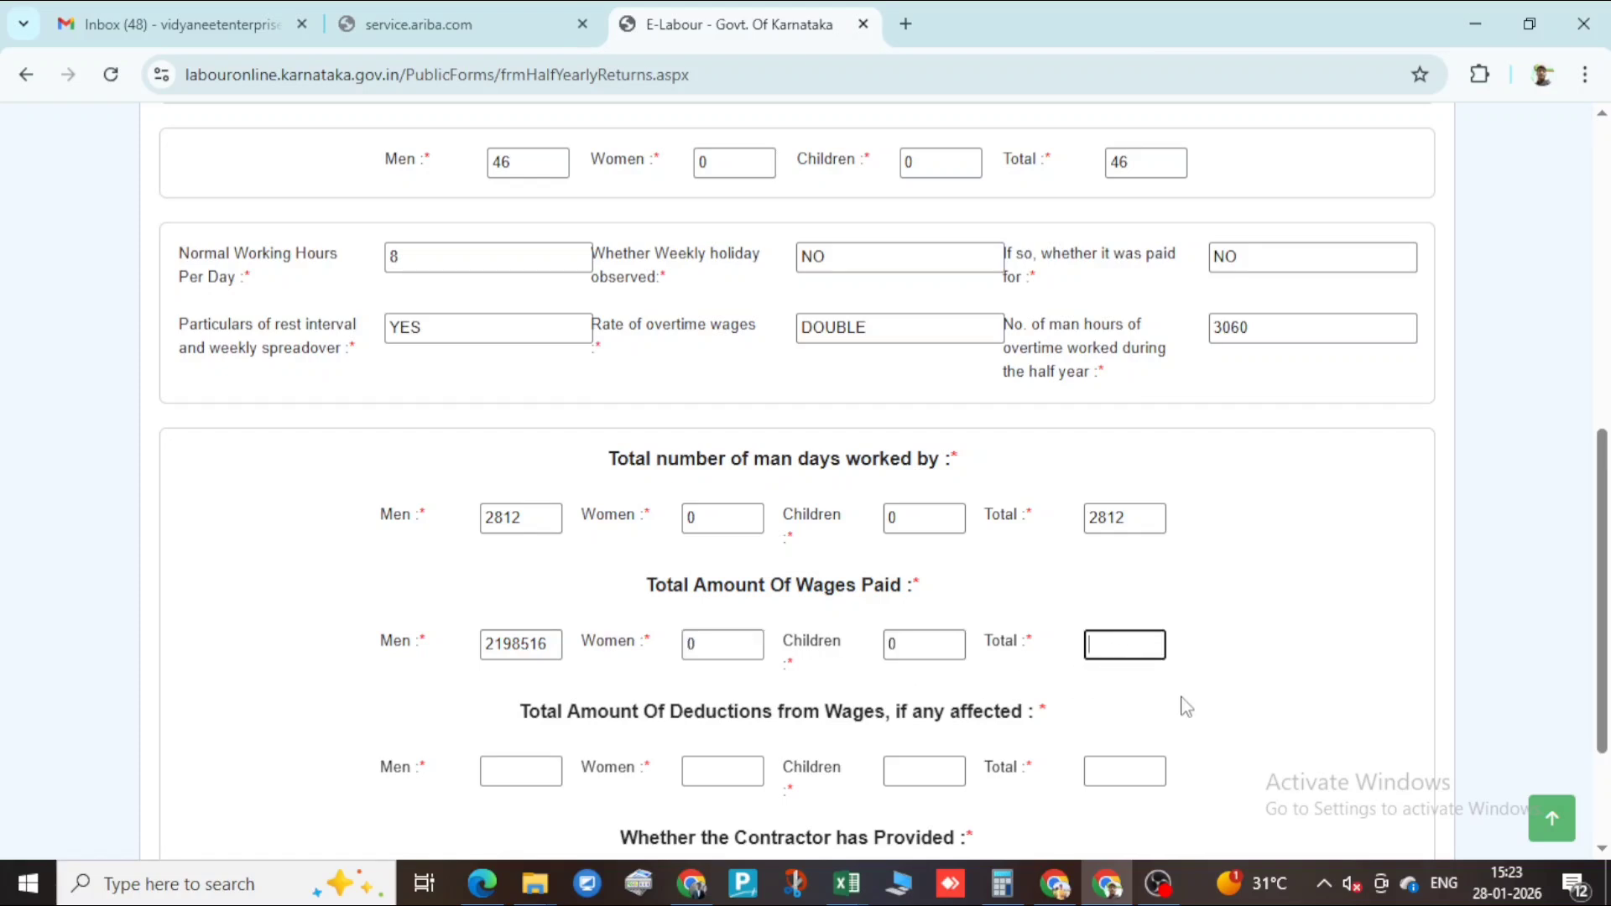
pyautogui.write('2198516')
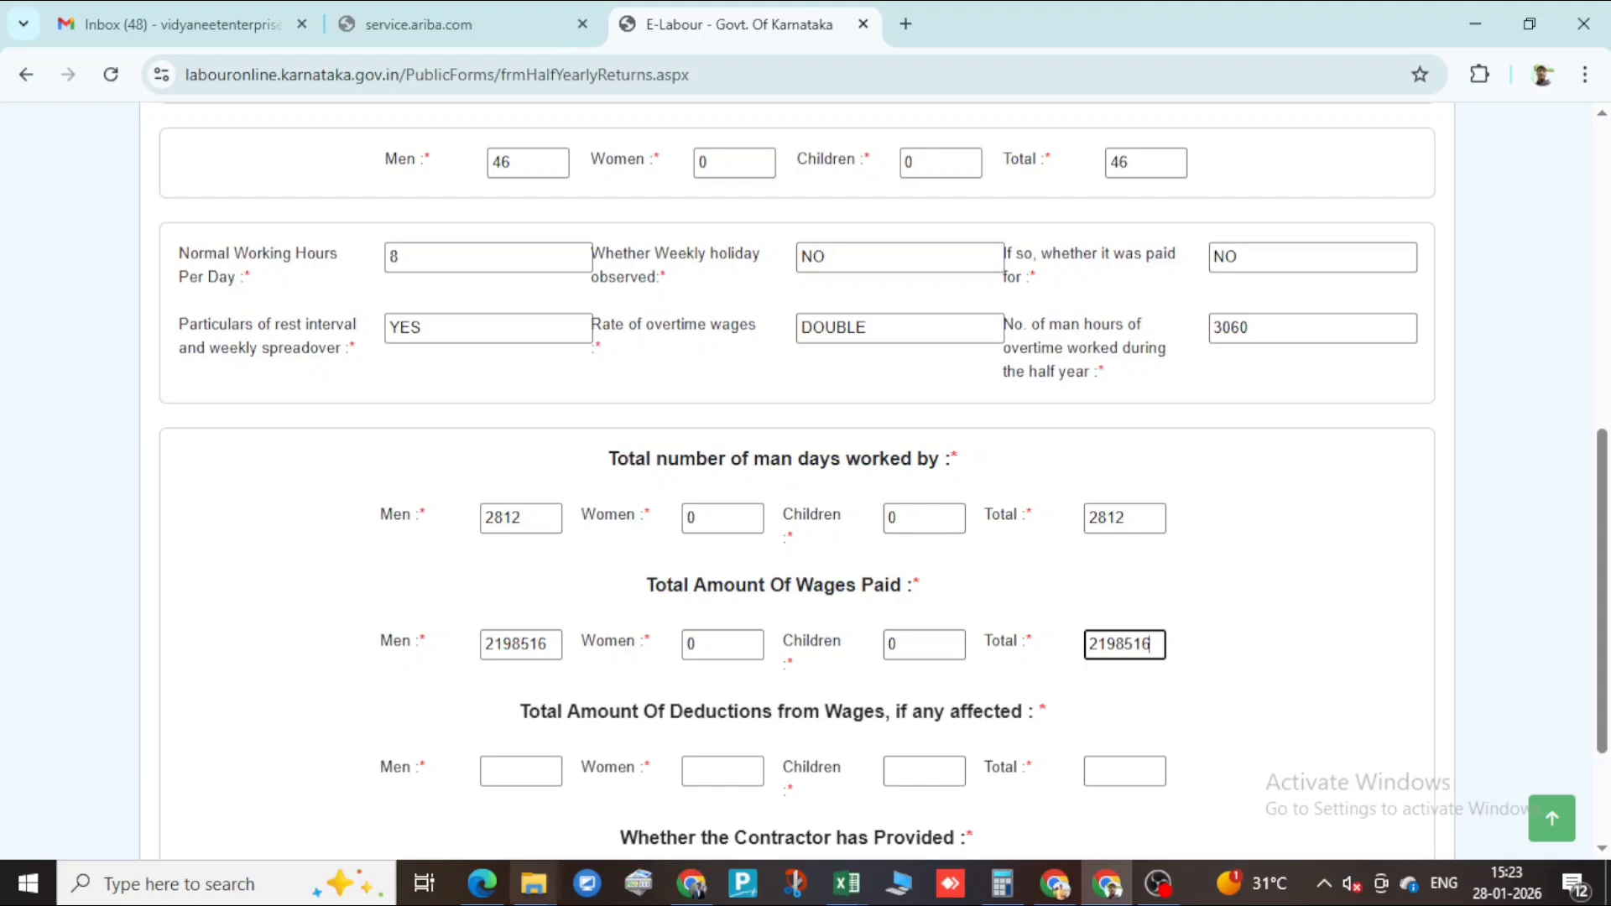
# - Check the total monthly wages on the July to December 2025 ESI reports in Edge and their sum in Calculator, and return to the form in Chrome
pyautogui.hotkey('alt', 'Tab')
pyautogui.click(266, 26)
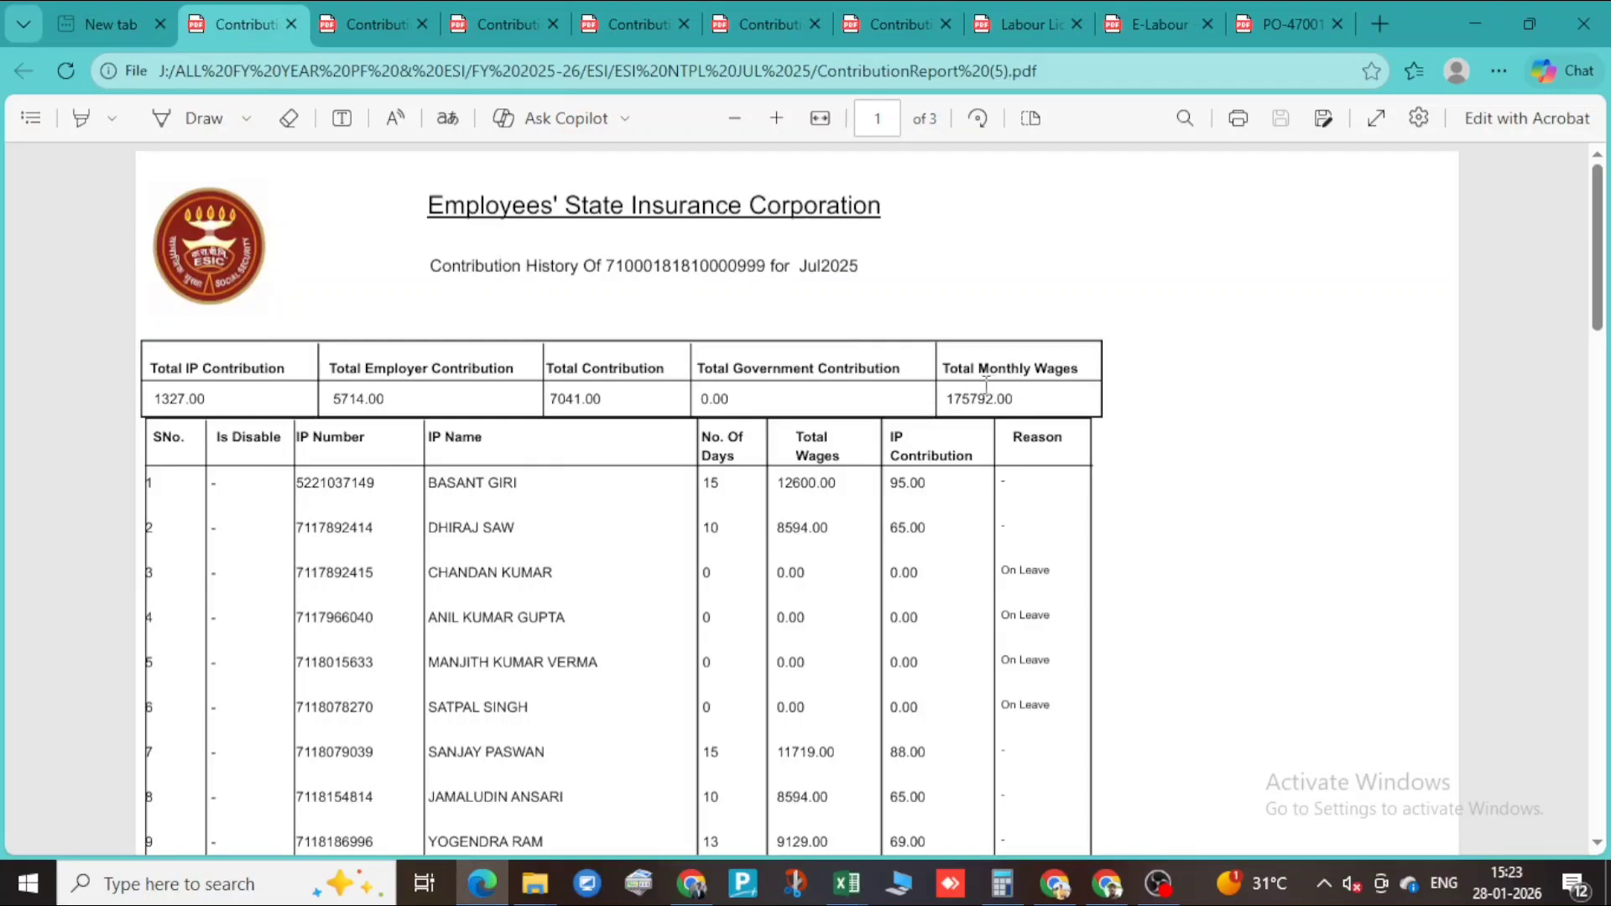
pyautogui.click(415, 15)
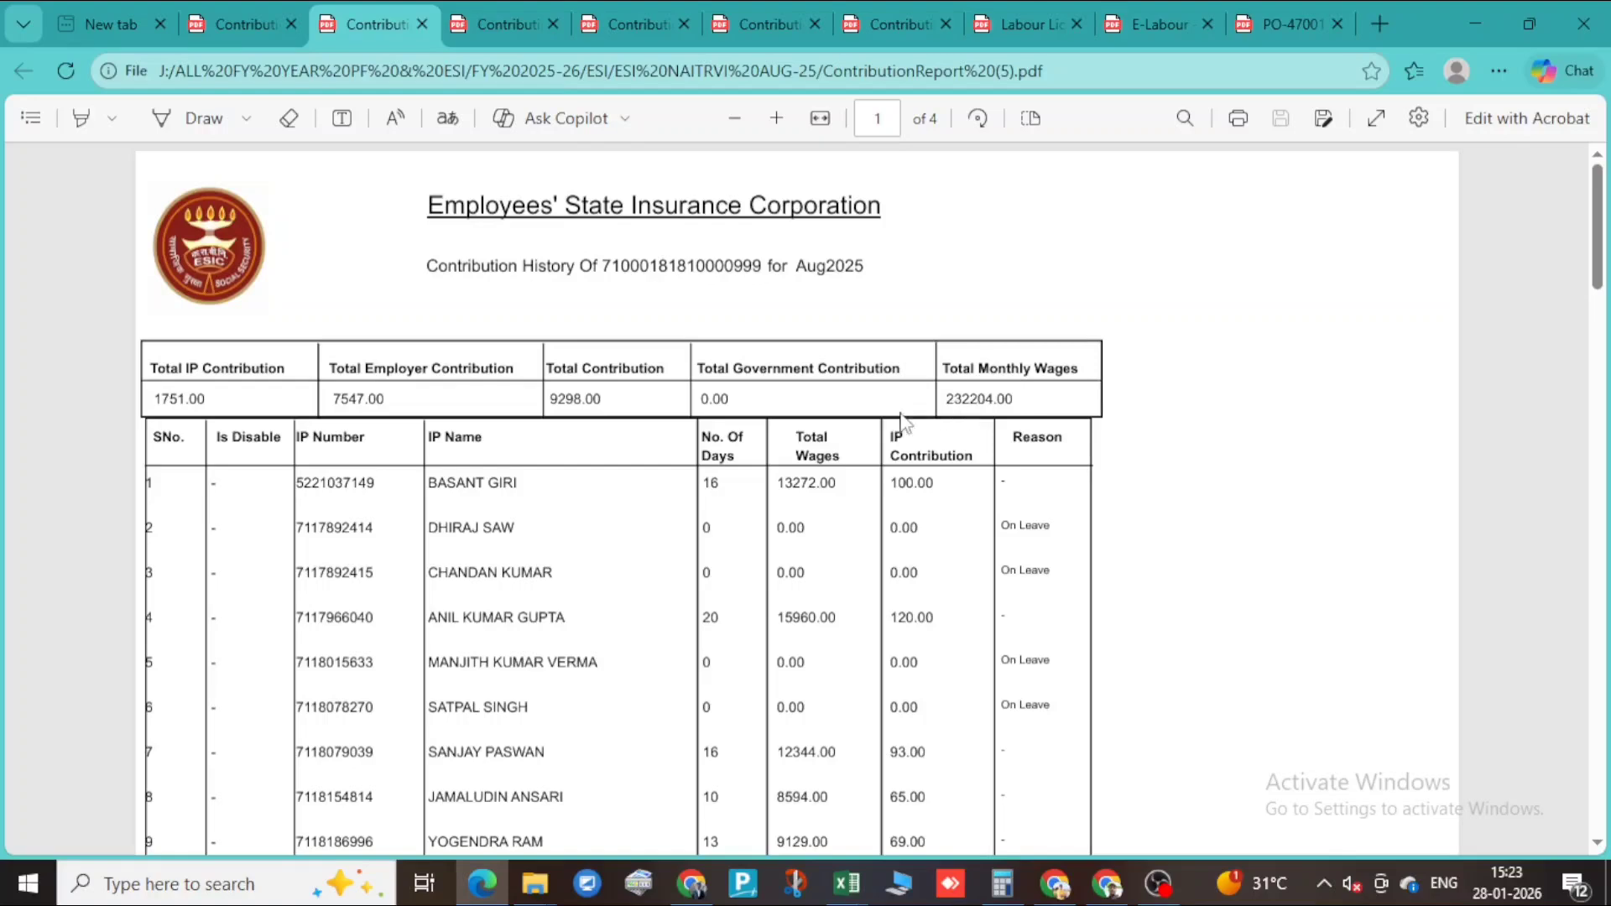
pyautogui.click(530, 12)
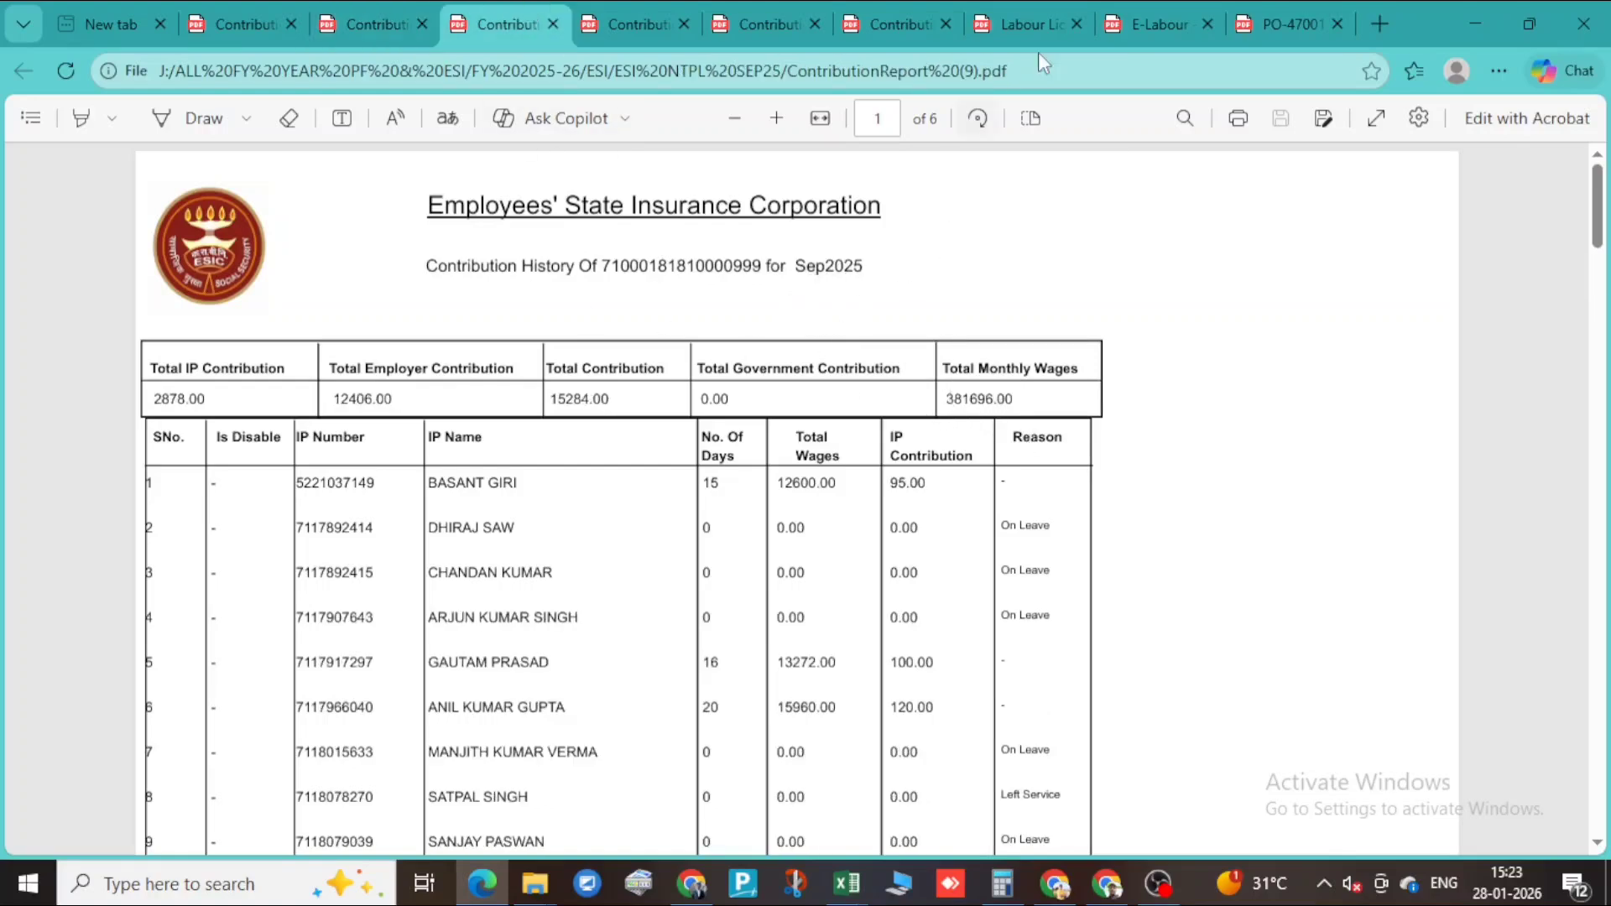
pyautogui.click(907, 24)
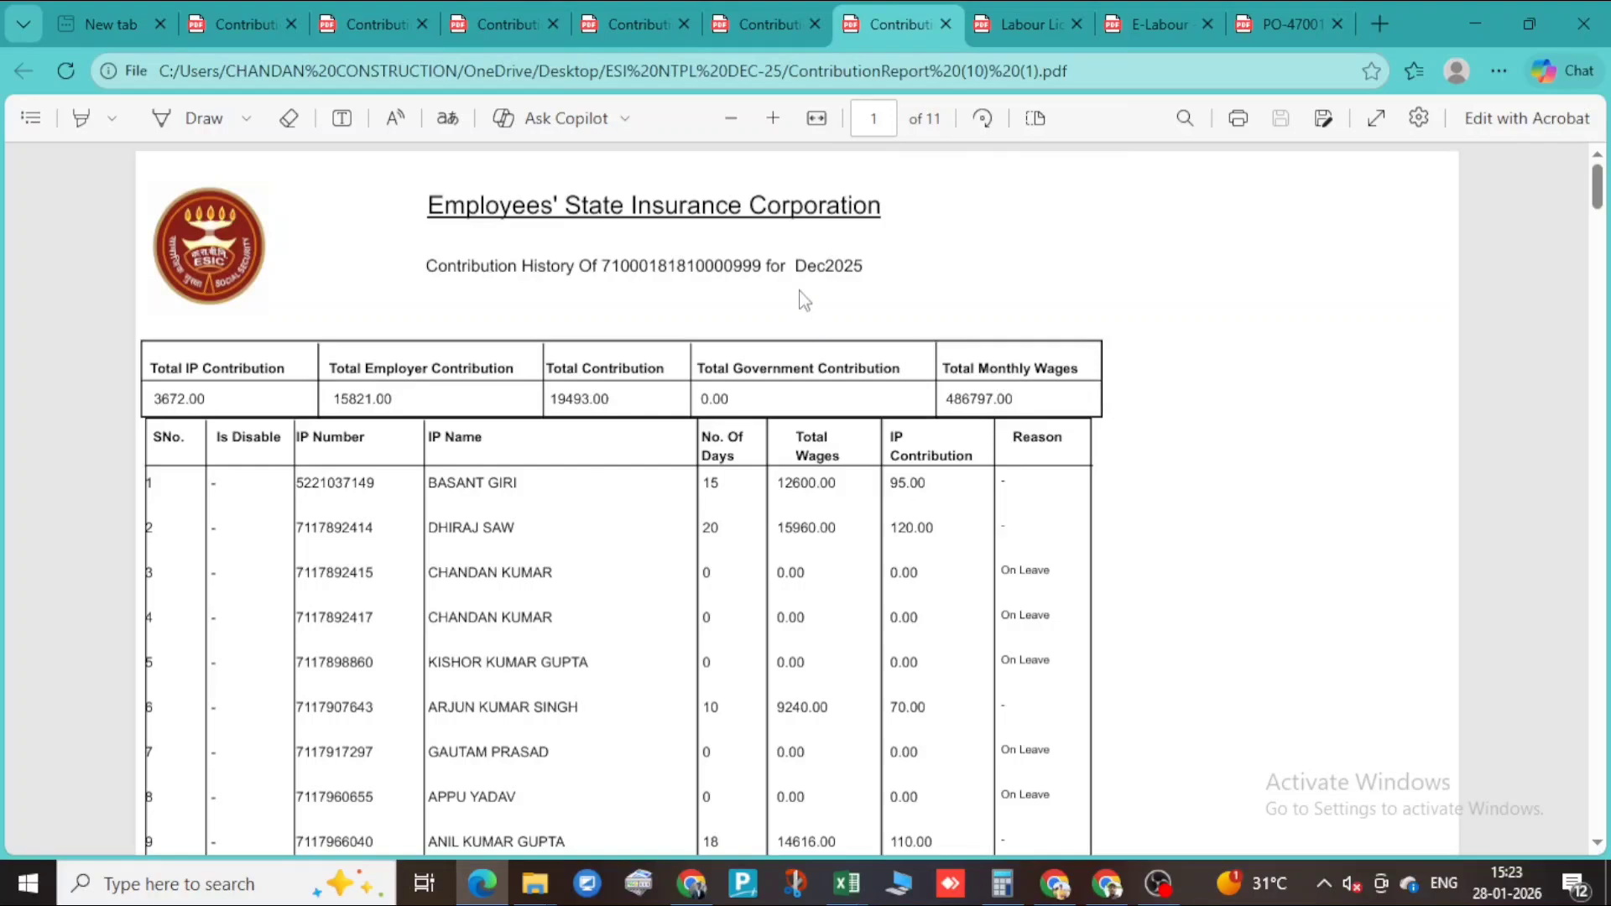
pyautogui.click(639, 25)
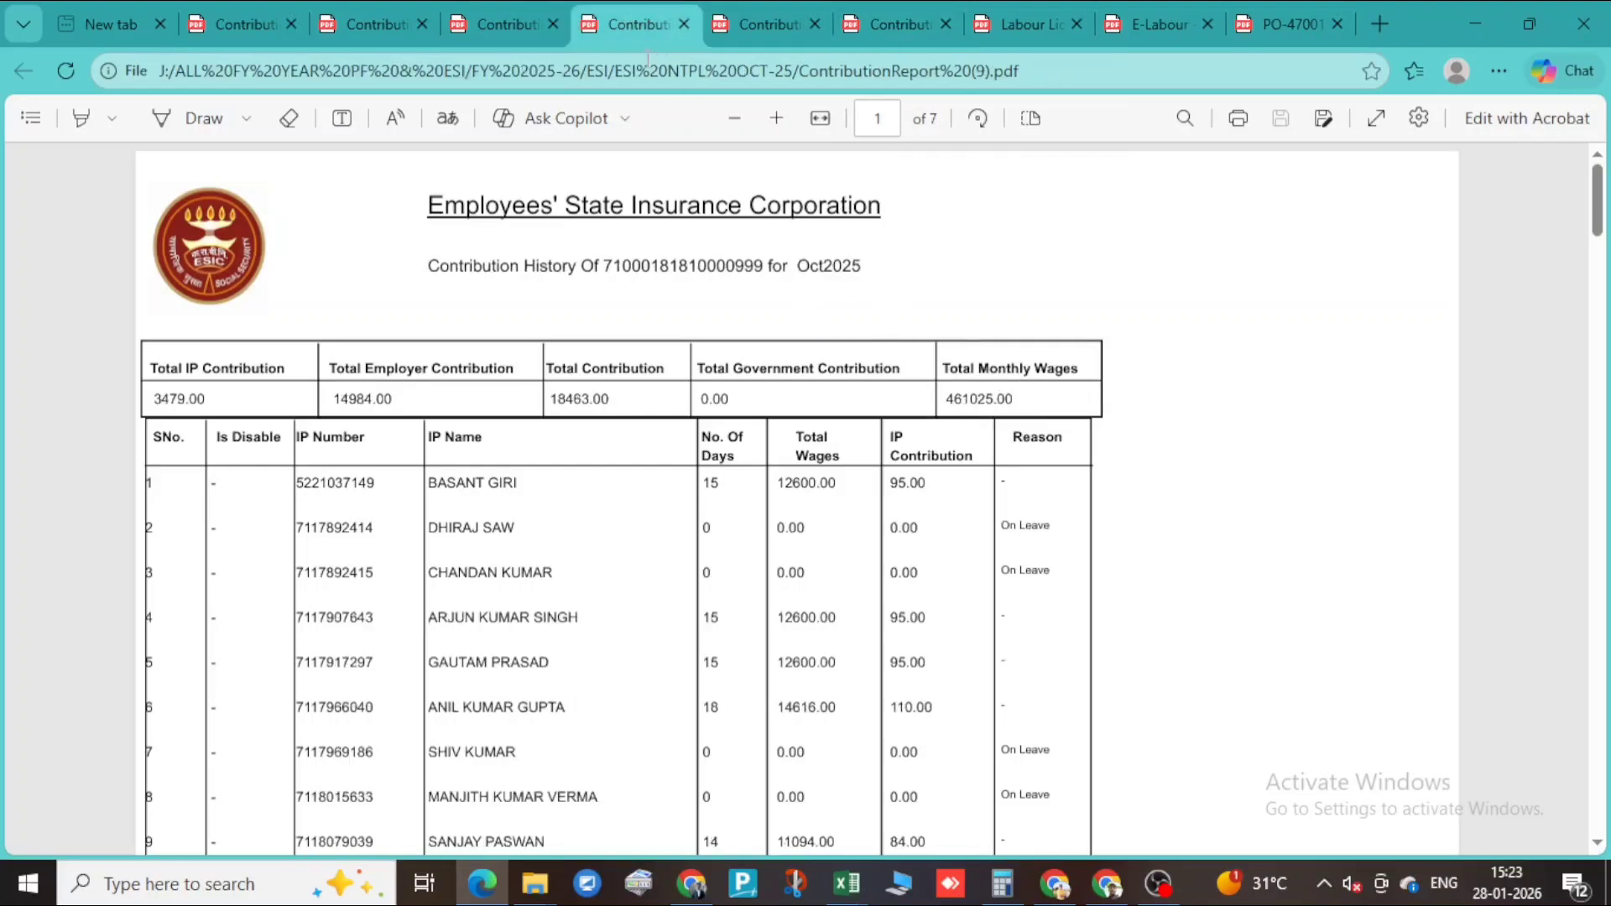
pyautogui.click(781, 24)
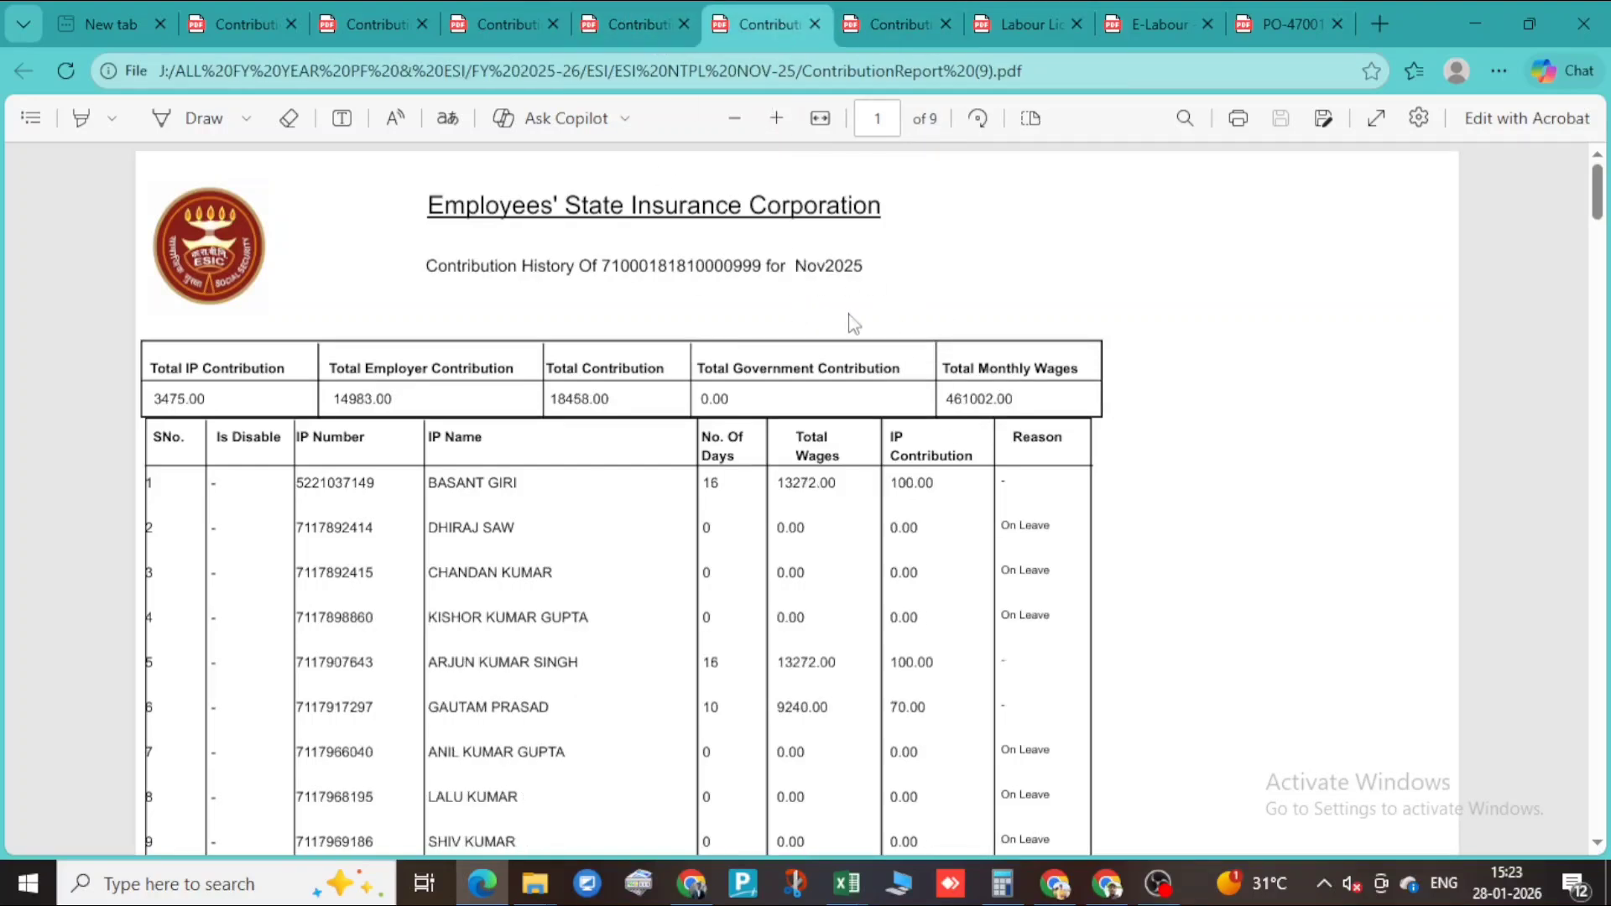
pyautogui.hotkey('ctrl', 'Tab')
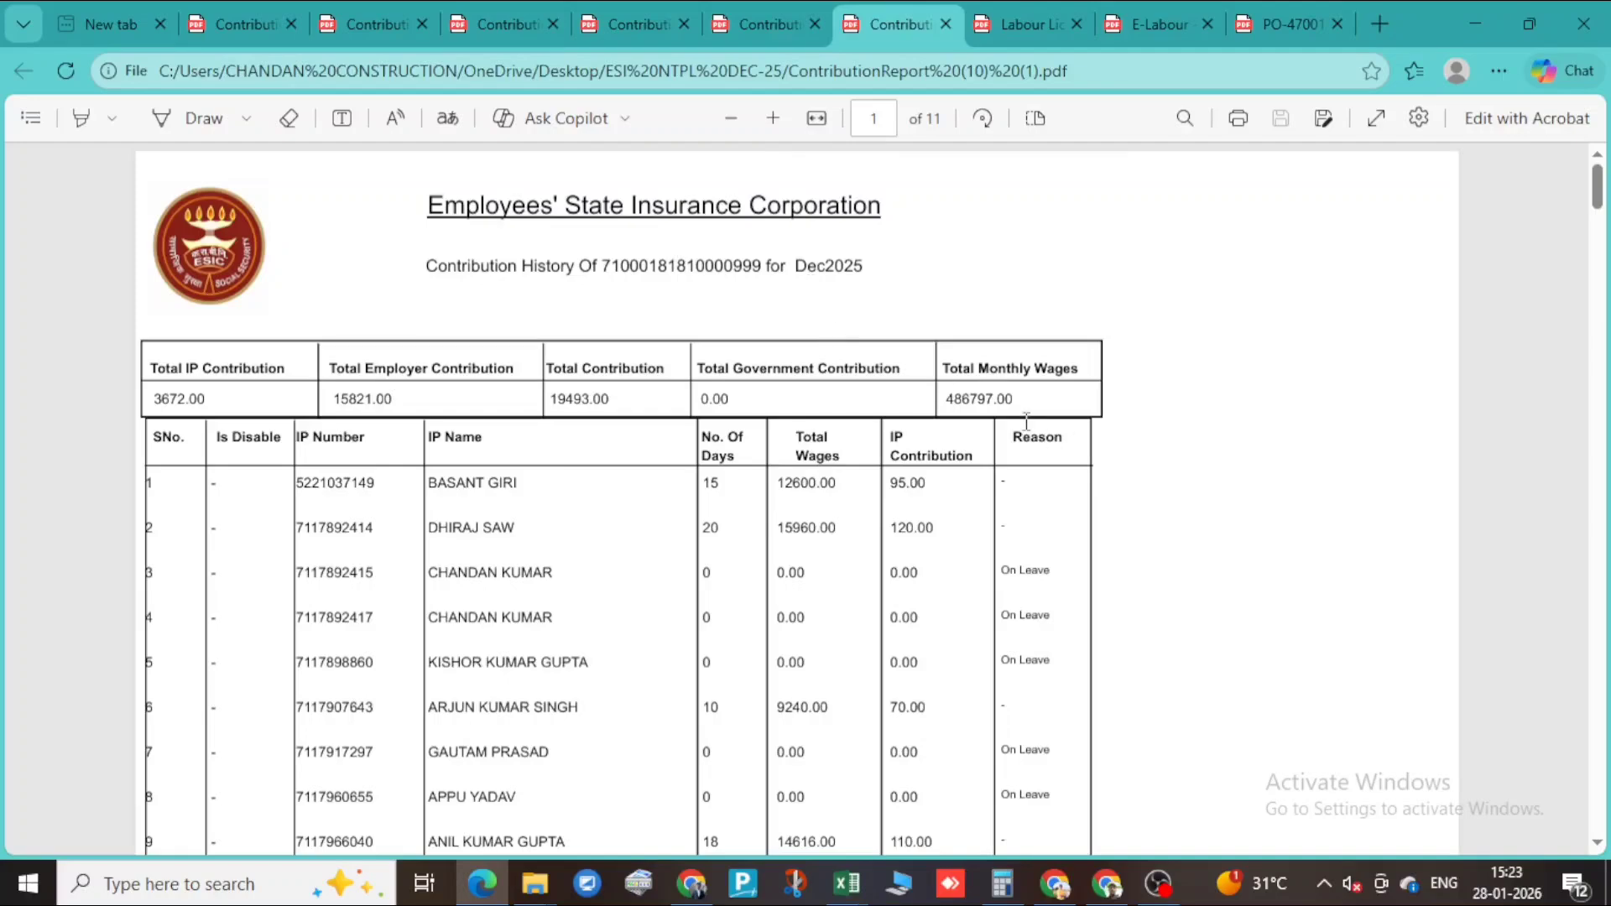
pyautogui.click(1000, 882)
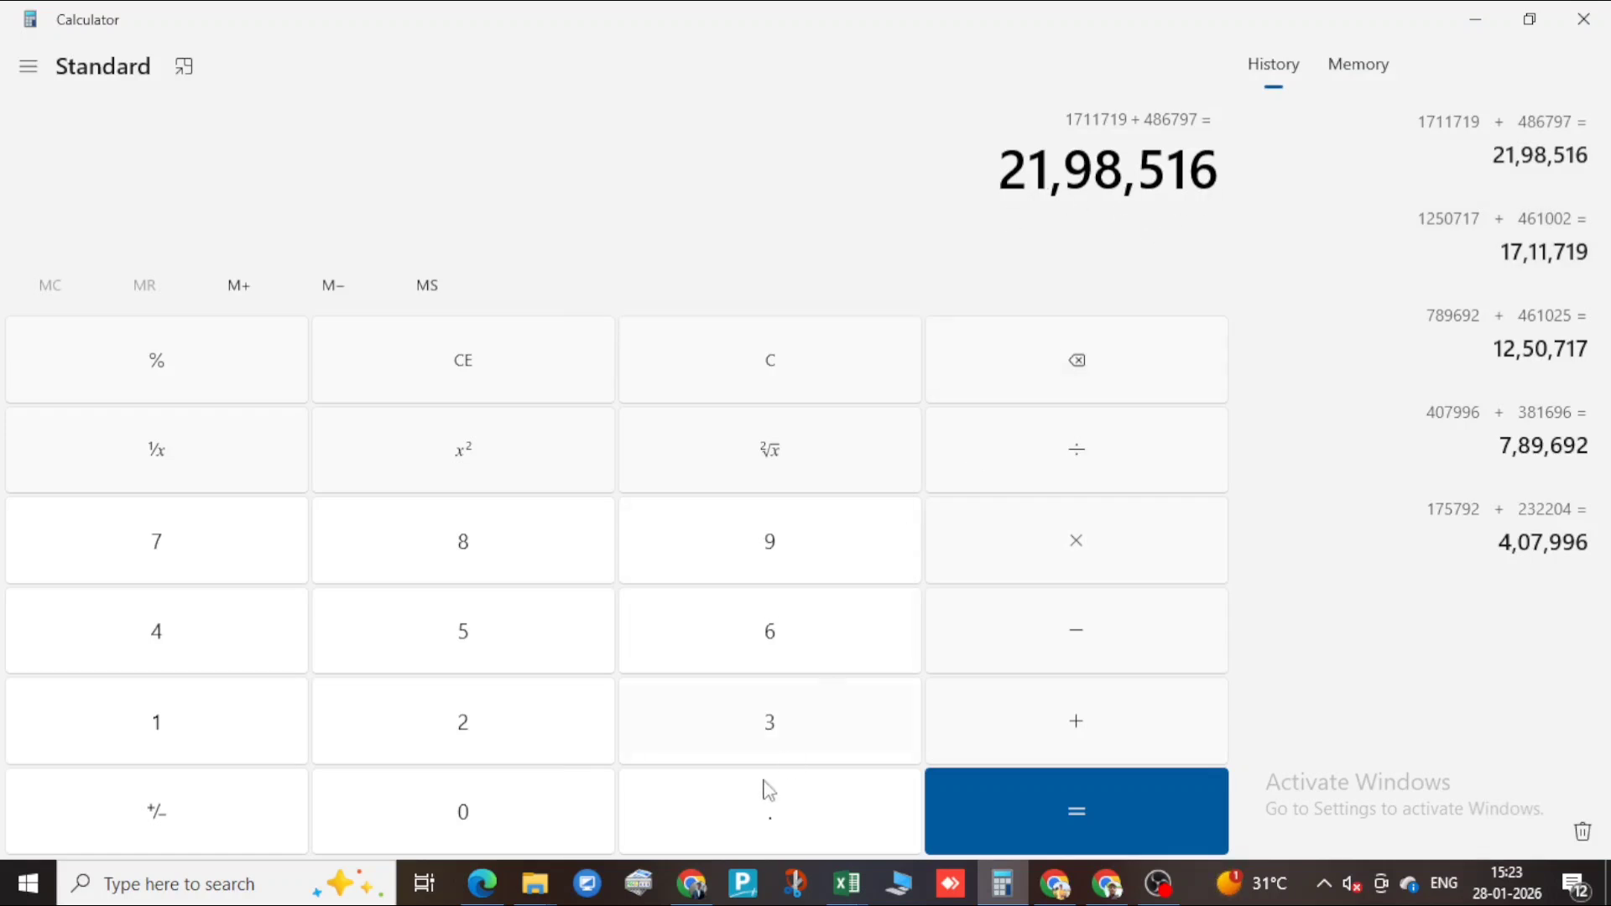
pyautogui.click(1108, 882)
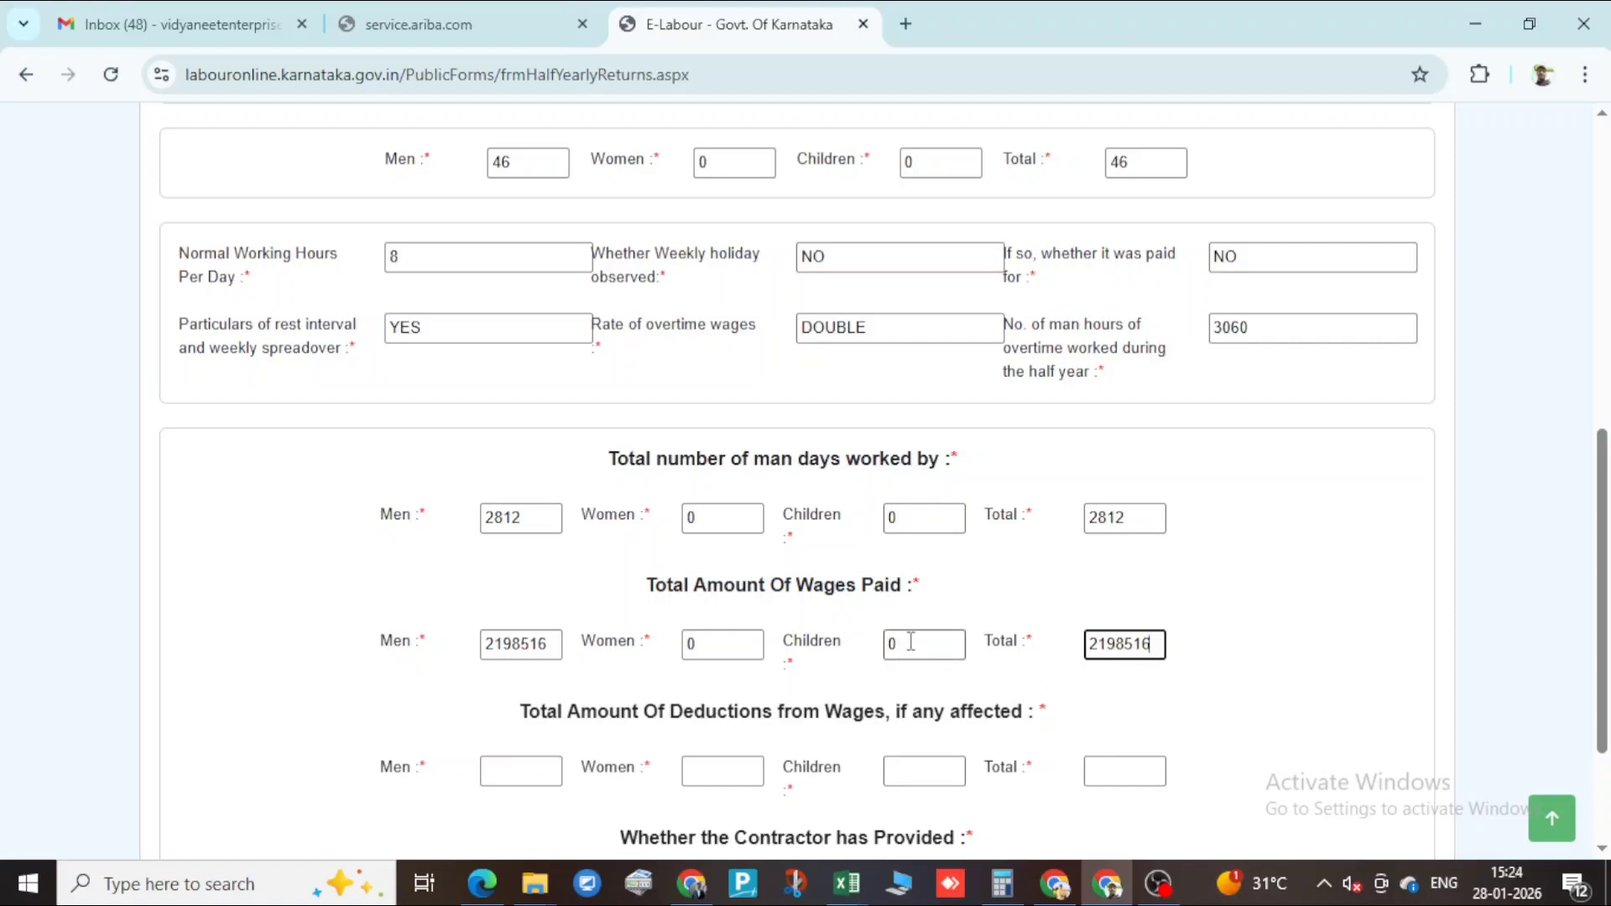
# - Enter the total deductions from wages as 226250 for men, 0 for women, 0 for children and 226250 in total
pyautogui.scroll(-1, 783, 625)
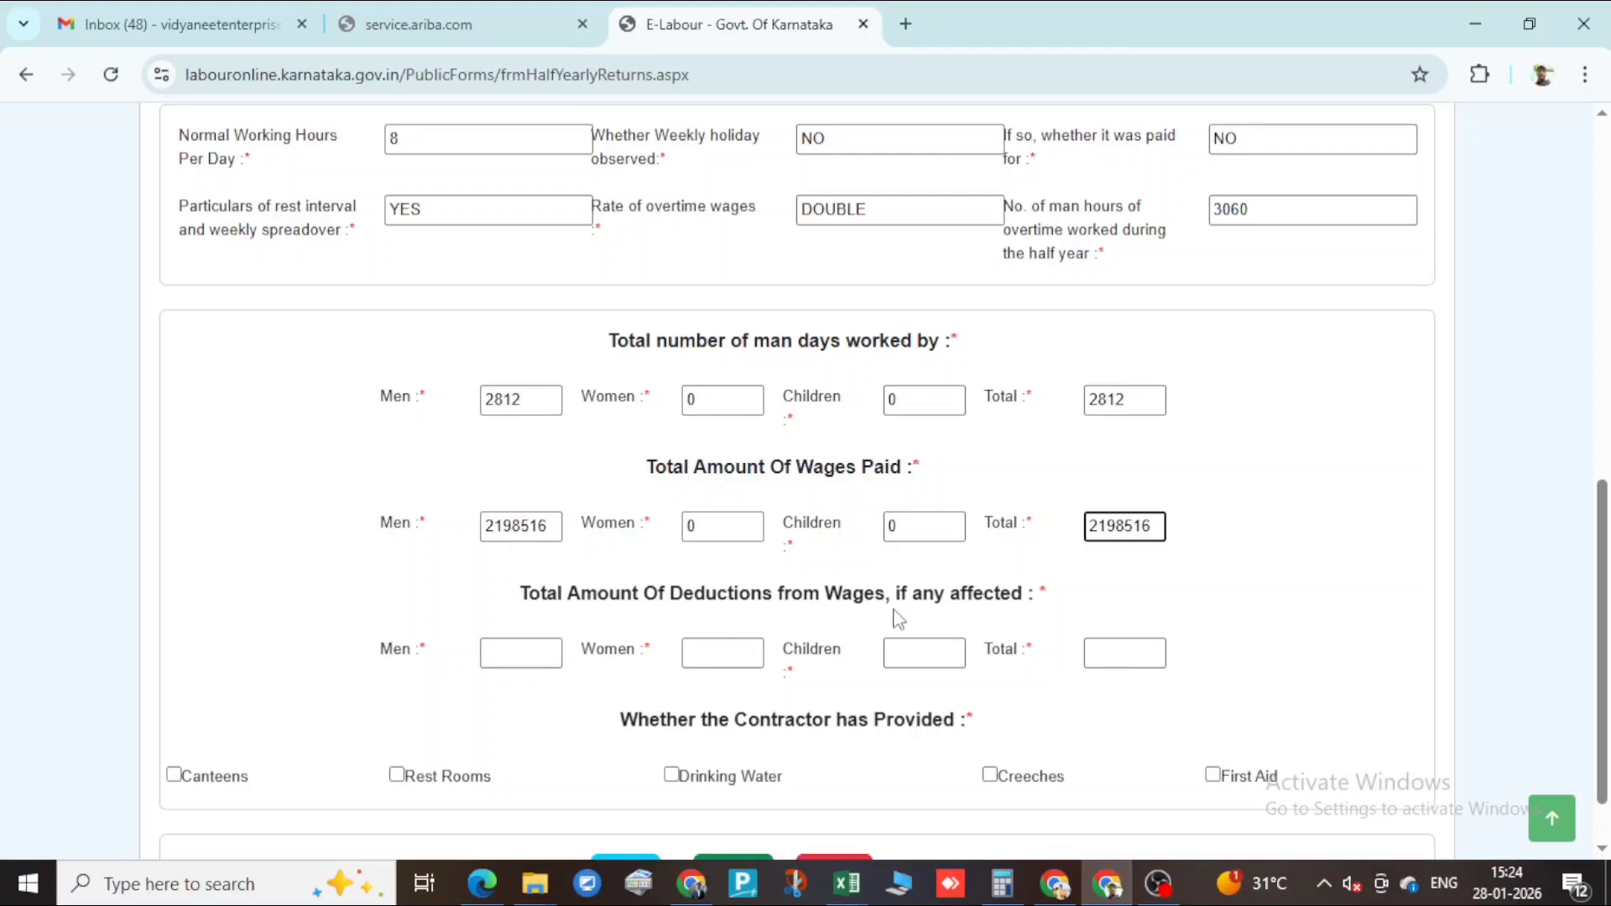
pyautogui.click(524, 652)
pyautogui.scroll(-1, 468, 573)
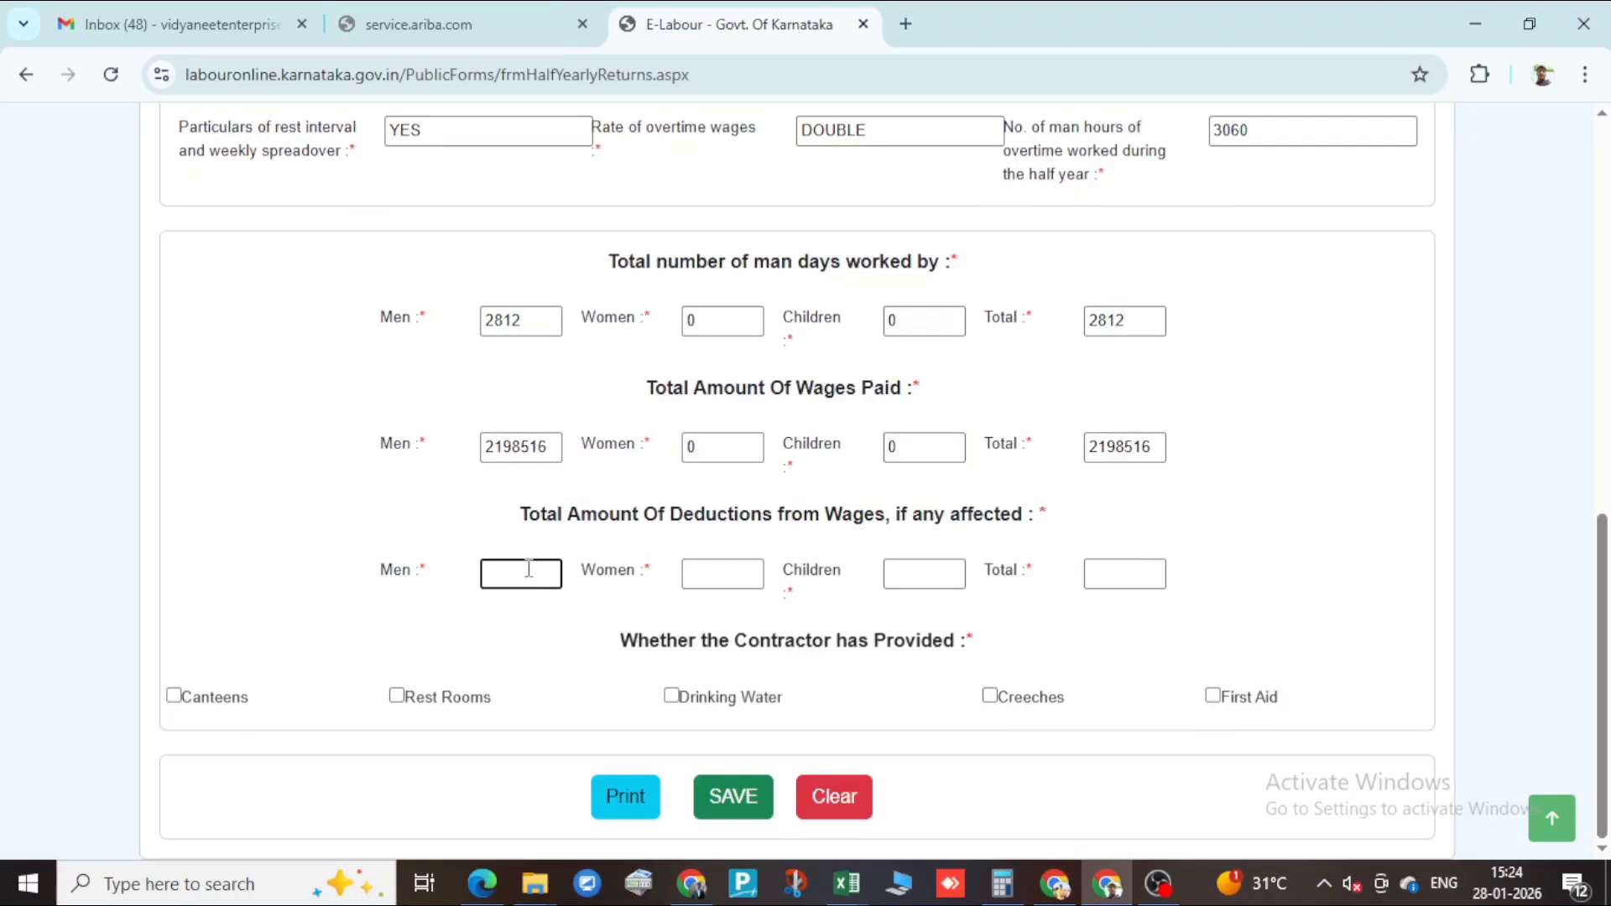
pyautogui.write('226250')
pyautogui.click(730, 575)
pyautogui.write('0')
pyautogui.click(926, 571)
pyautogui.write('0')
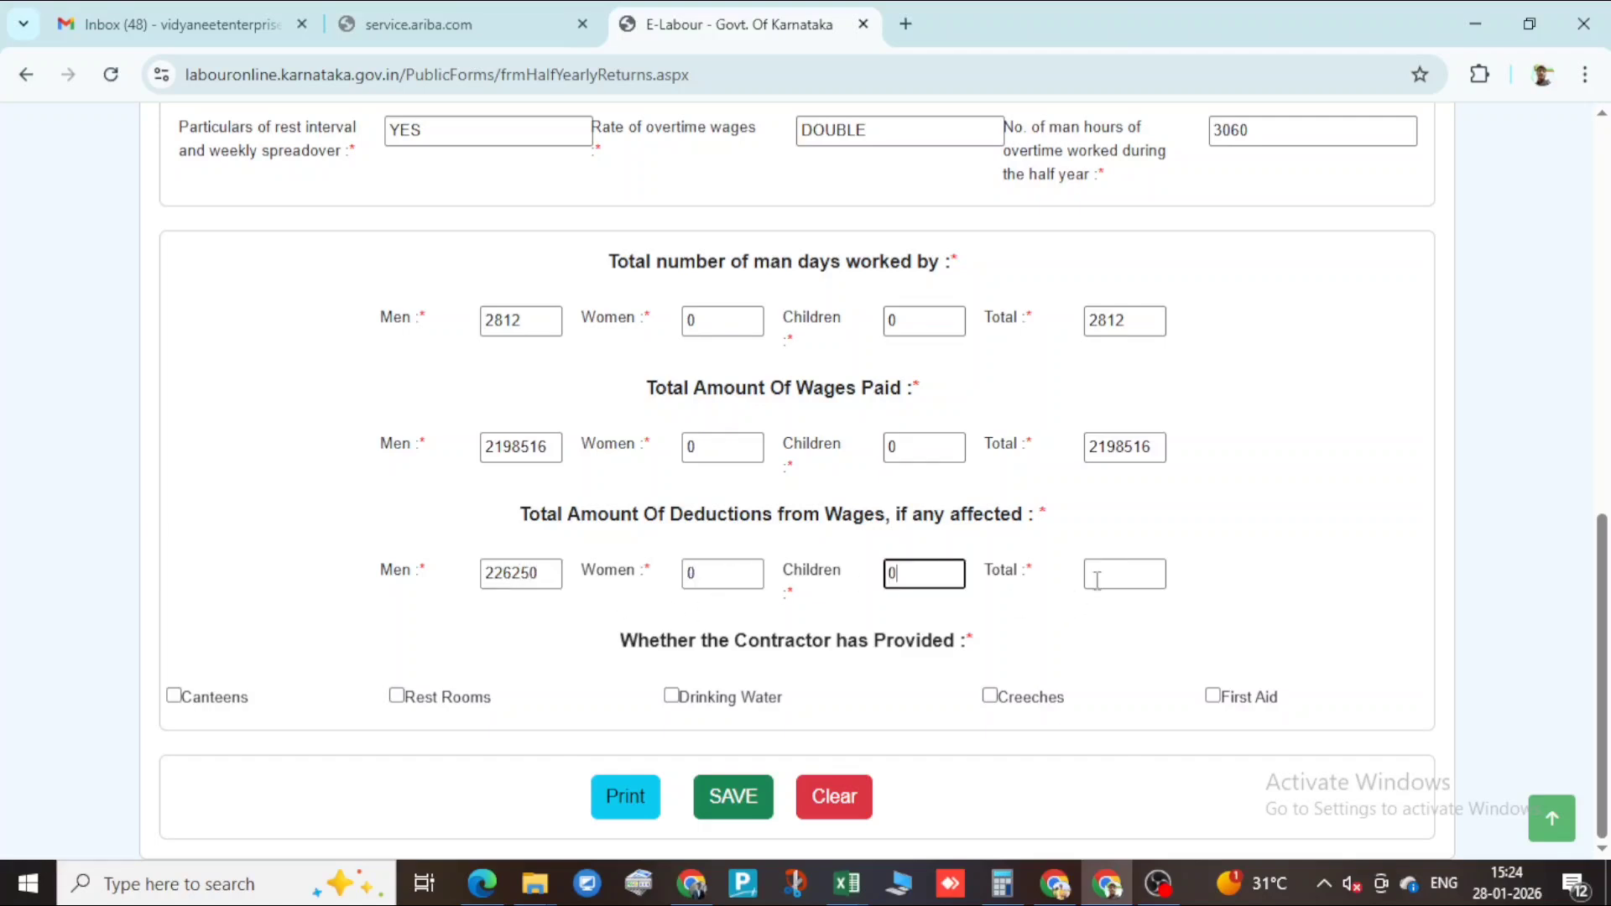
pyautogui.click(1128, 574)
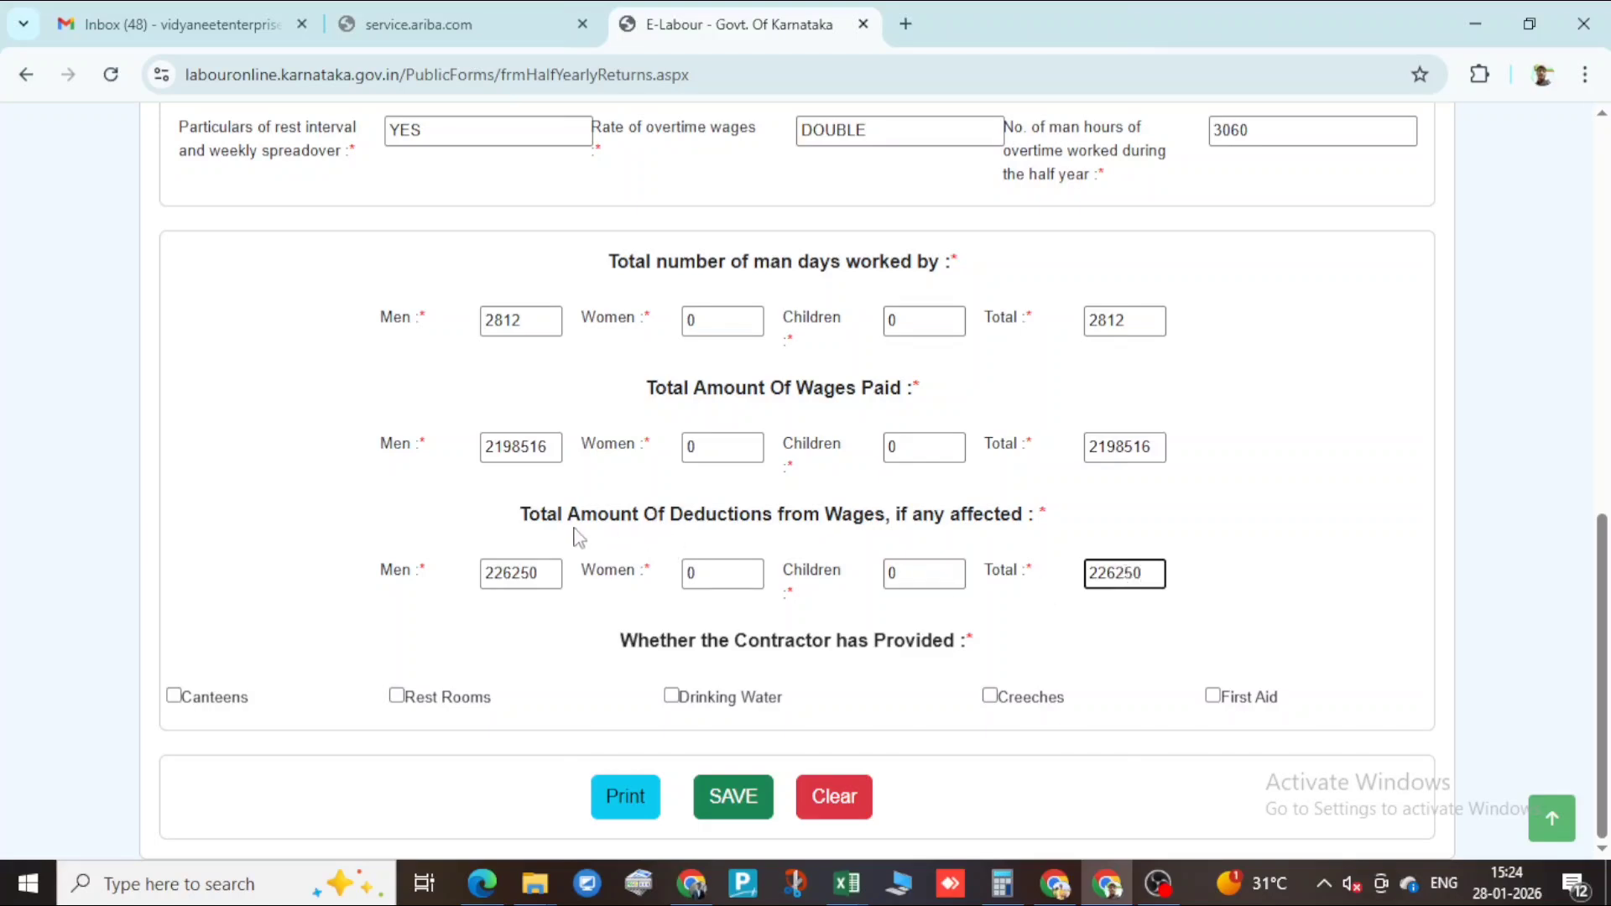
# - Switch to the July 2025 muster roll workbook in Excel and look over the Wage Register's heading details and worker columns
pyautogui.click(868, 893)
pyautogui.click(528, 797)
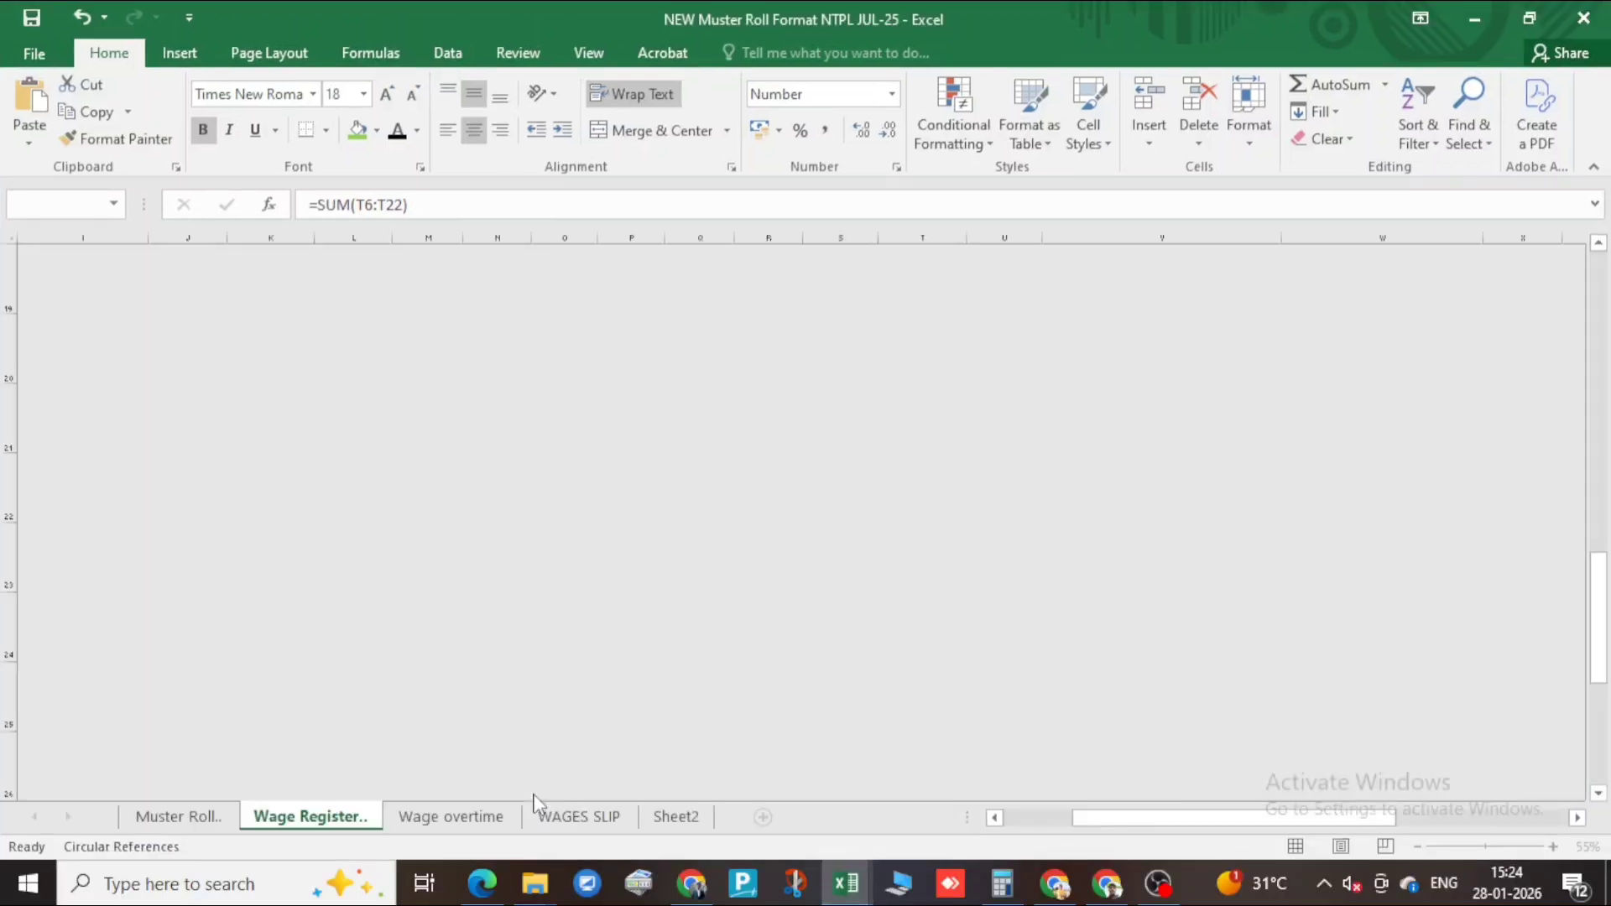
pyautogui.scroll(-1, 534, 793)
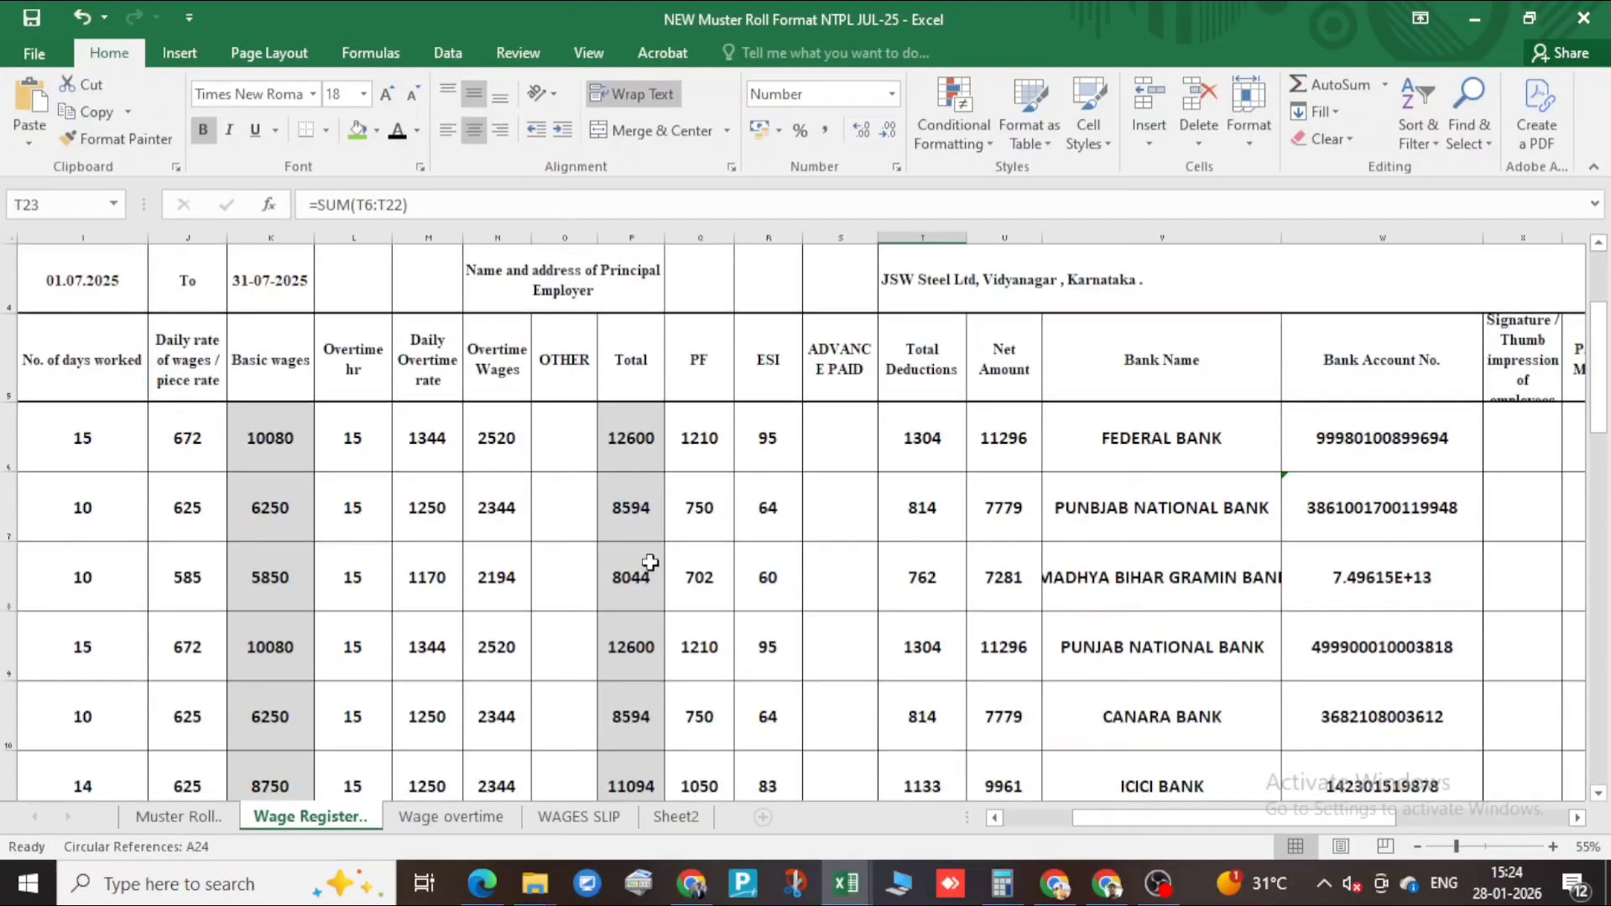
pyautogui.scroll(-1, 650, 562)
pyautogui.moveTo(1214, 822); pyautogui.dragTo(1051, 824)
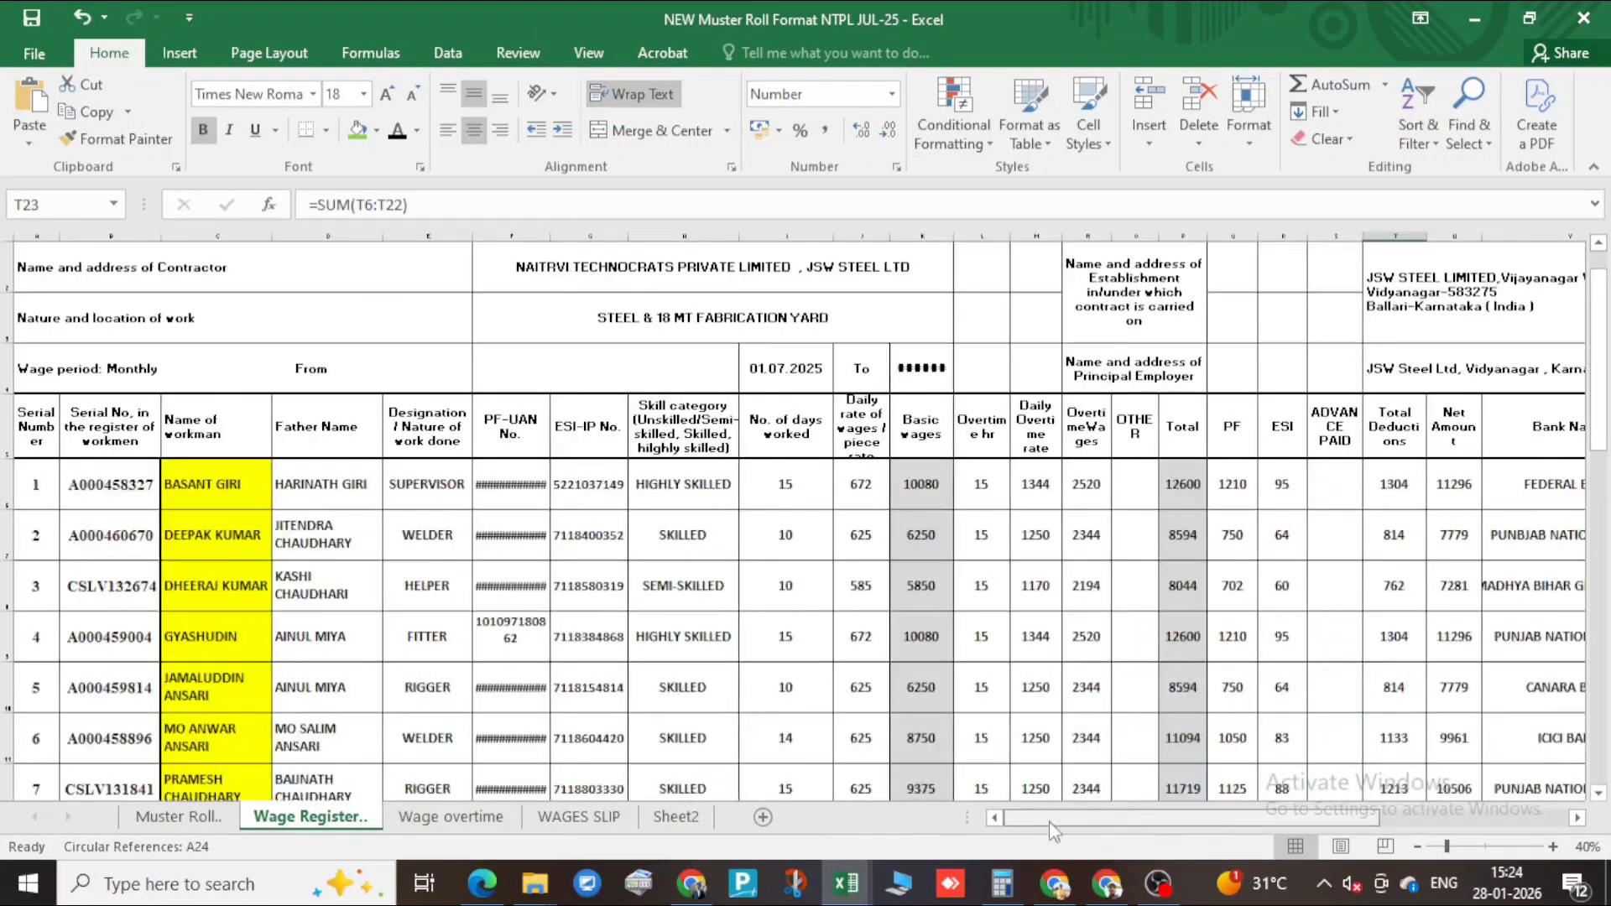
pyautogui.scroll(1, 302, 565)
pyautogui.scroll(1, 304, 564)
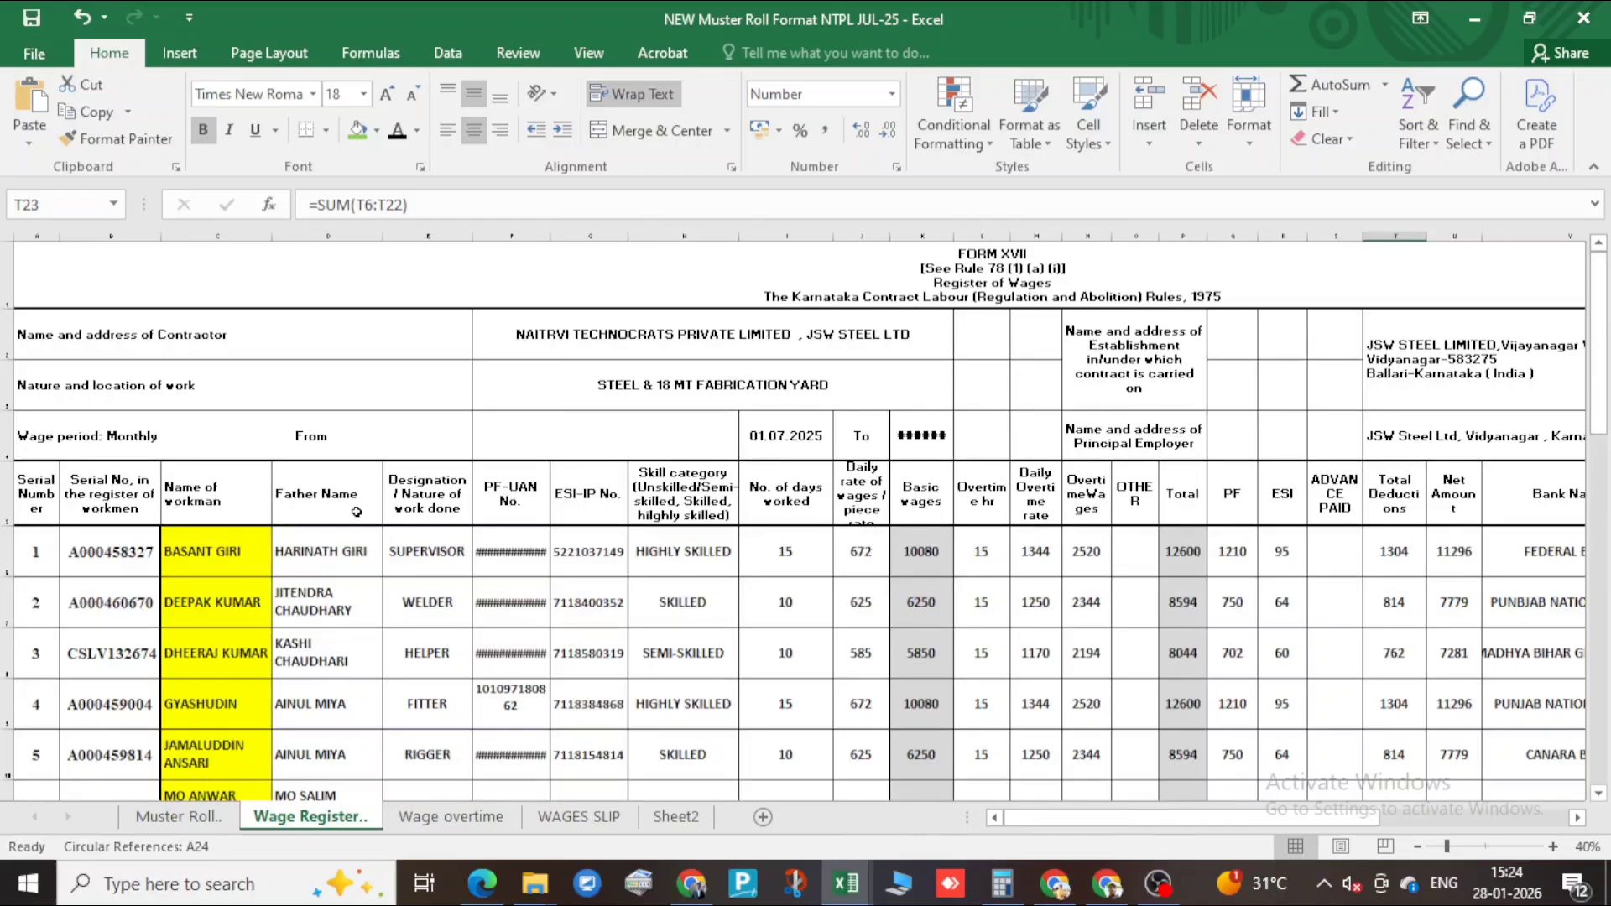
pyautogui.scroll(1, 427, 597)
pyautogui.scroll(-2, 427, 597)
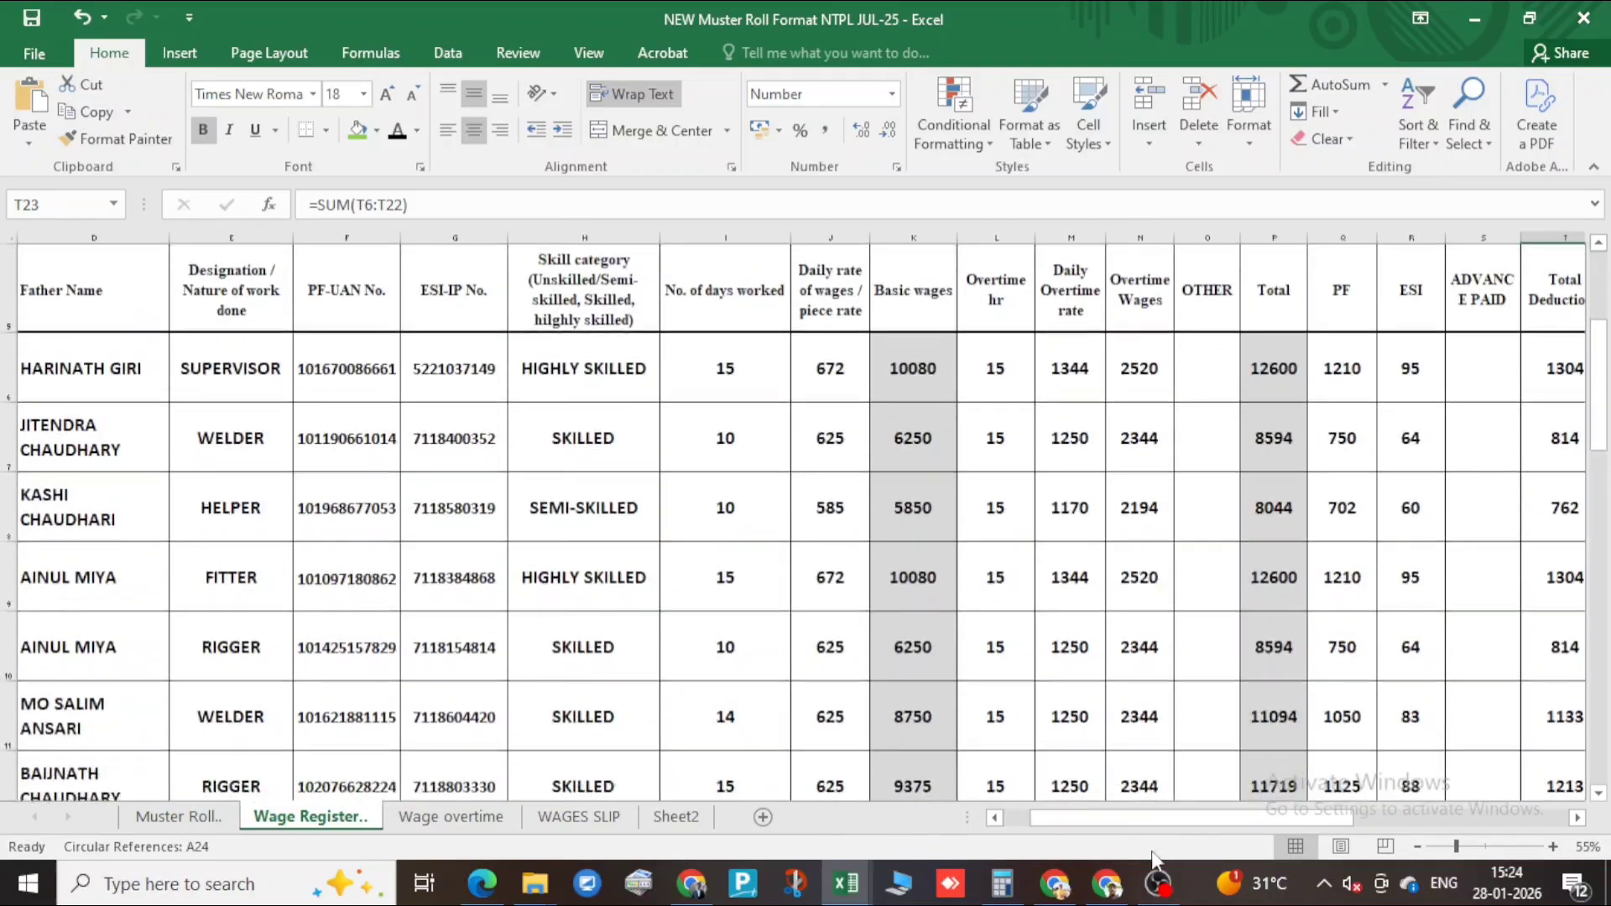
pyautogui.moveTo(1135, 824); pyautogui.dragTo(1095, 824)
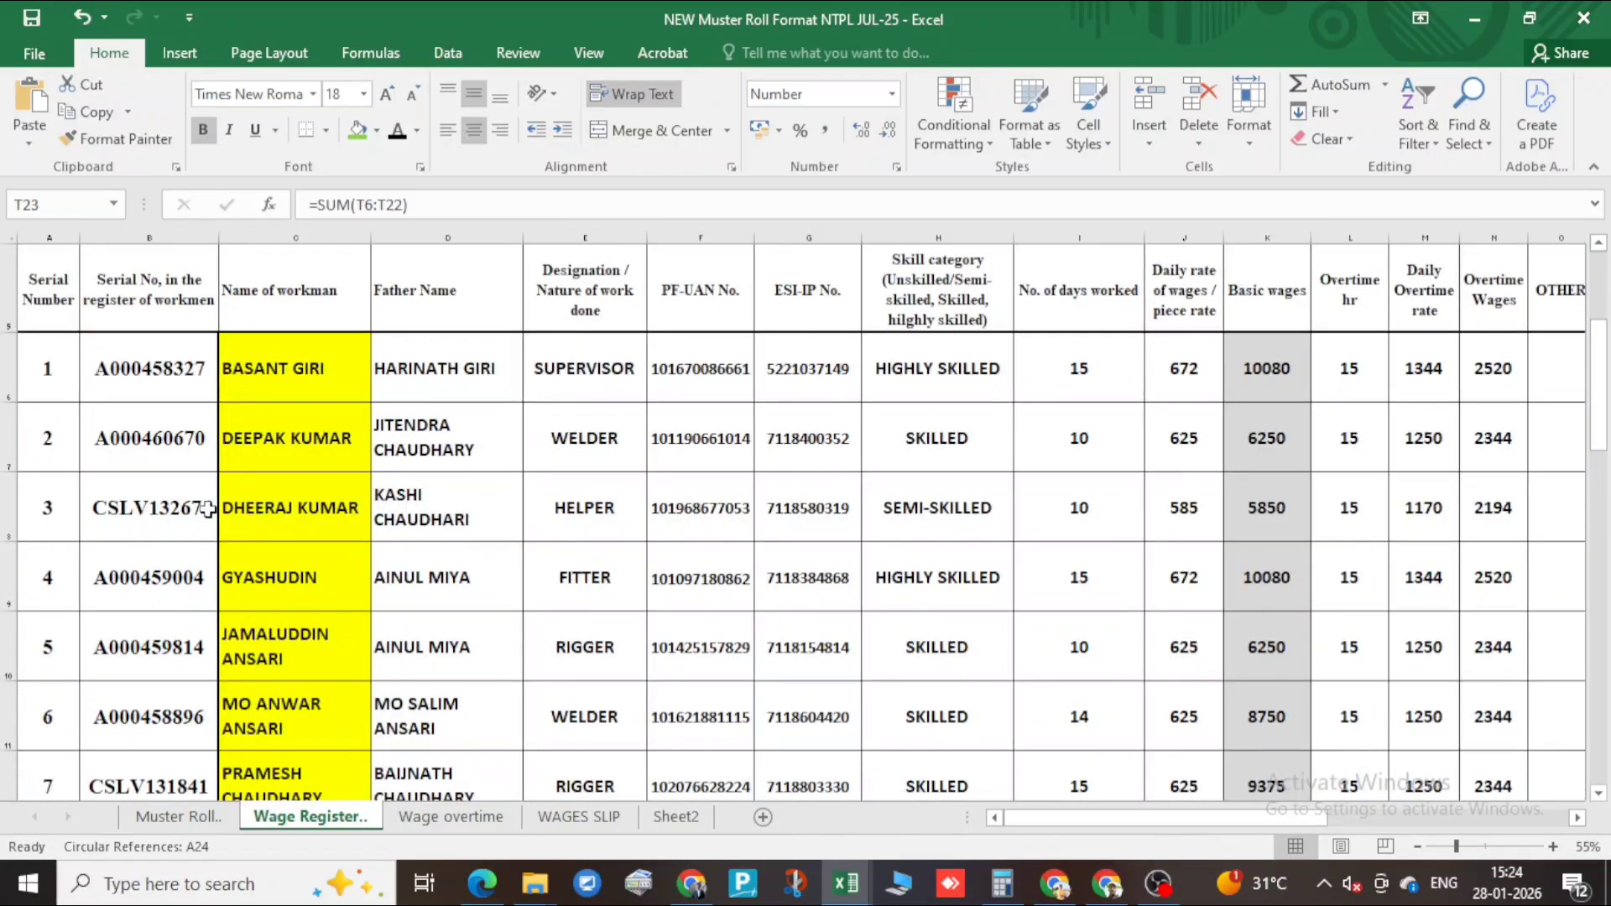
pyautogui.scroll(2, 208, 510)
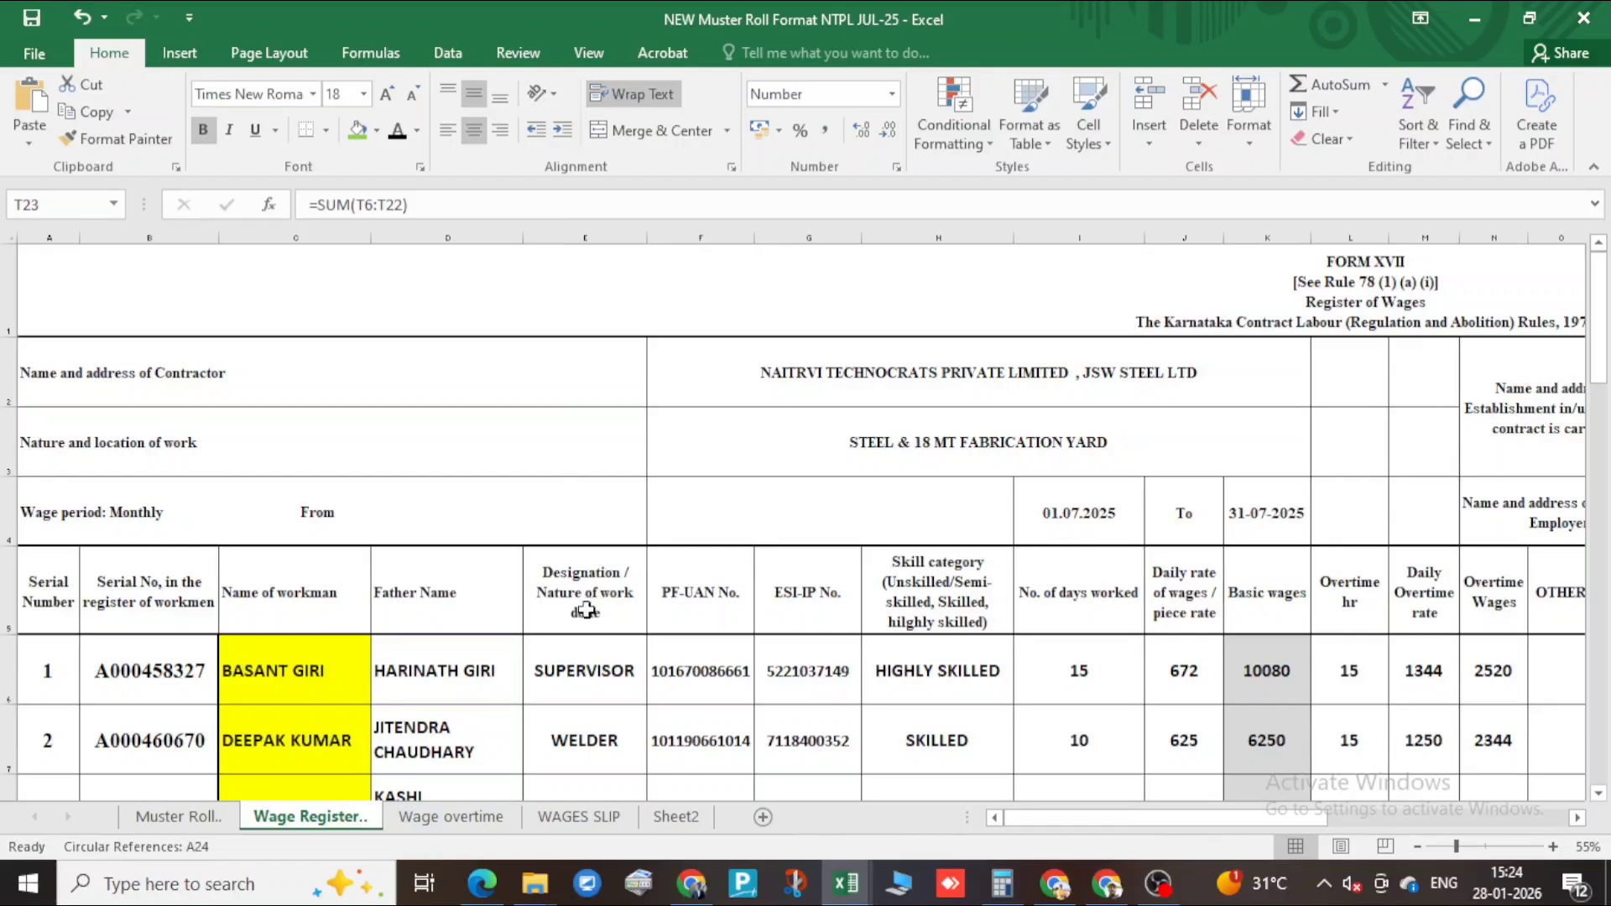
# - Examine the first worker's designation, PF-UAN, ESI-IP number, skill category, days worked, daily rate and basic wages in the Wage Register
pyautogui.click(570, 684)
pyautogui.click(703, 667)
pyautogui.click(807, 594)
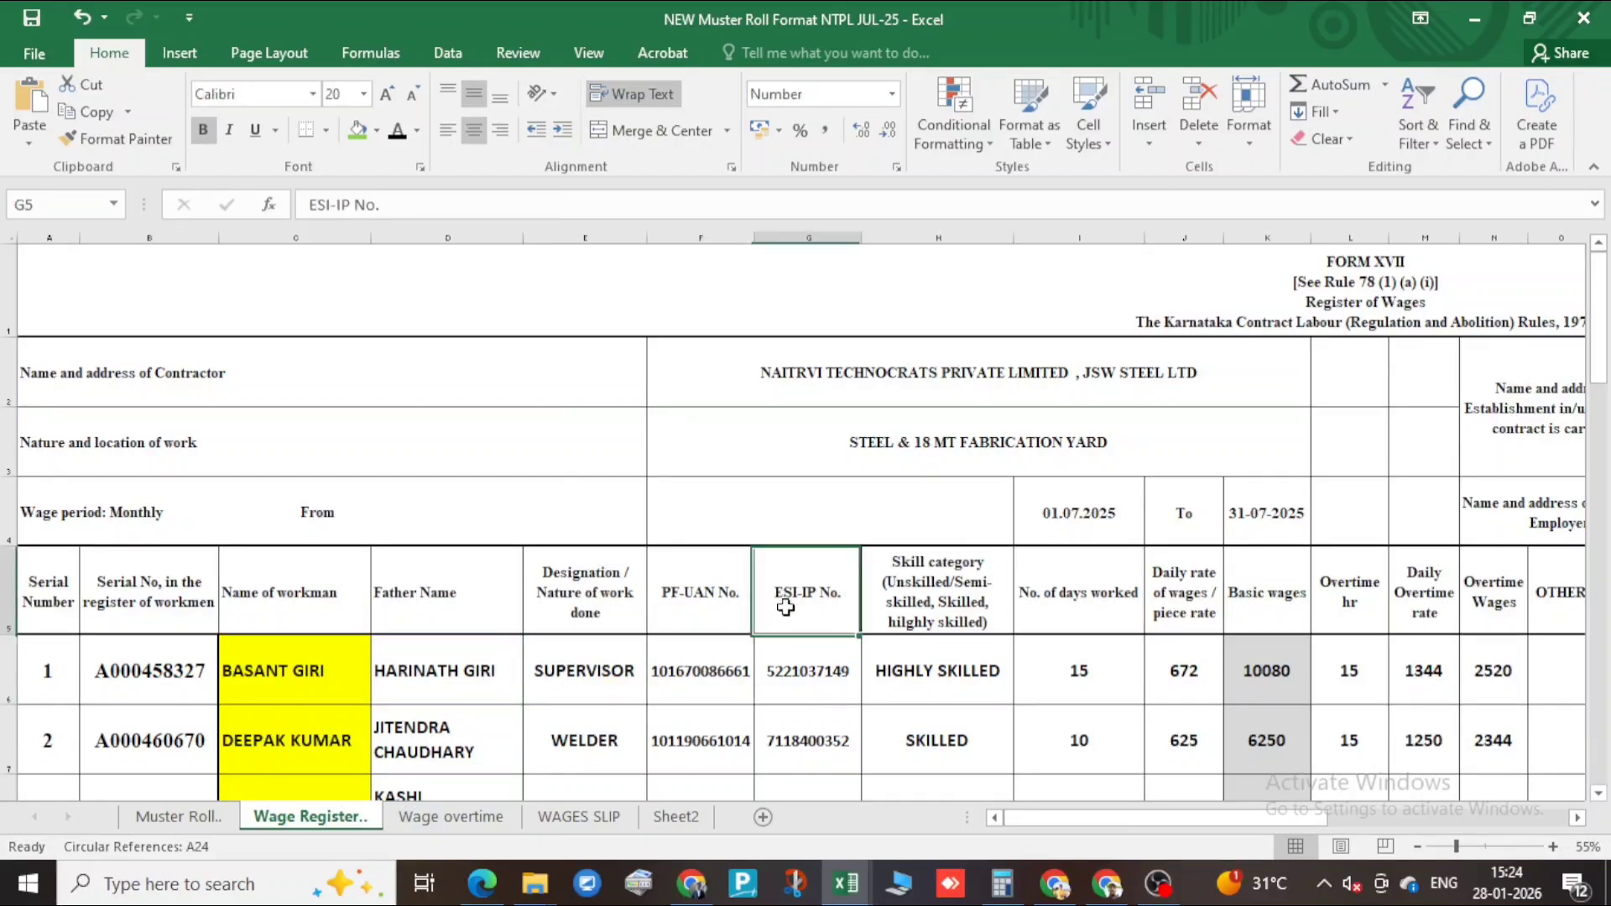
pyautogui.click(807, 671)
pyautogui.click(932, 589)
pyautogui.click(945, 676)
pyautogui.click(1082, 604)
pyautogui.click(1080, 669)
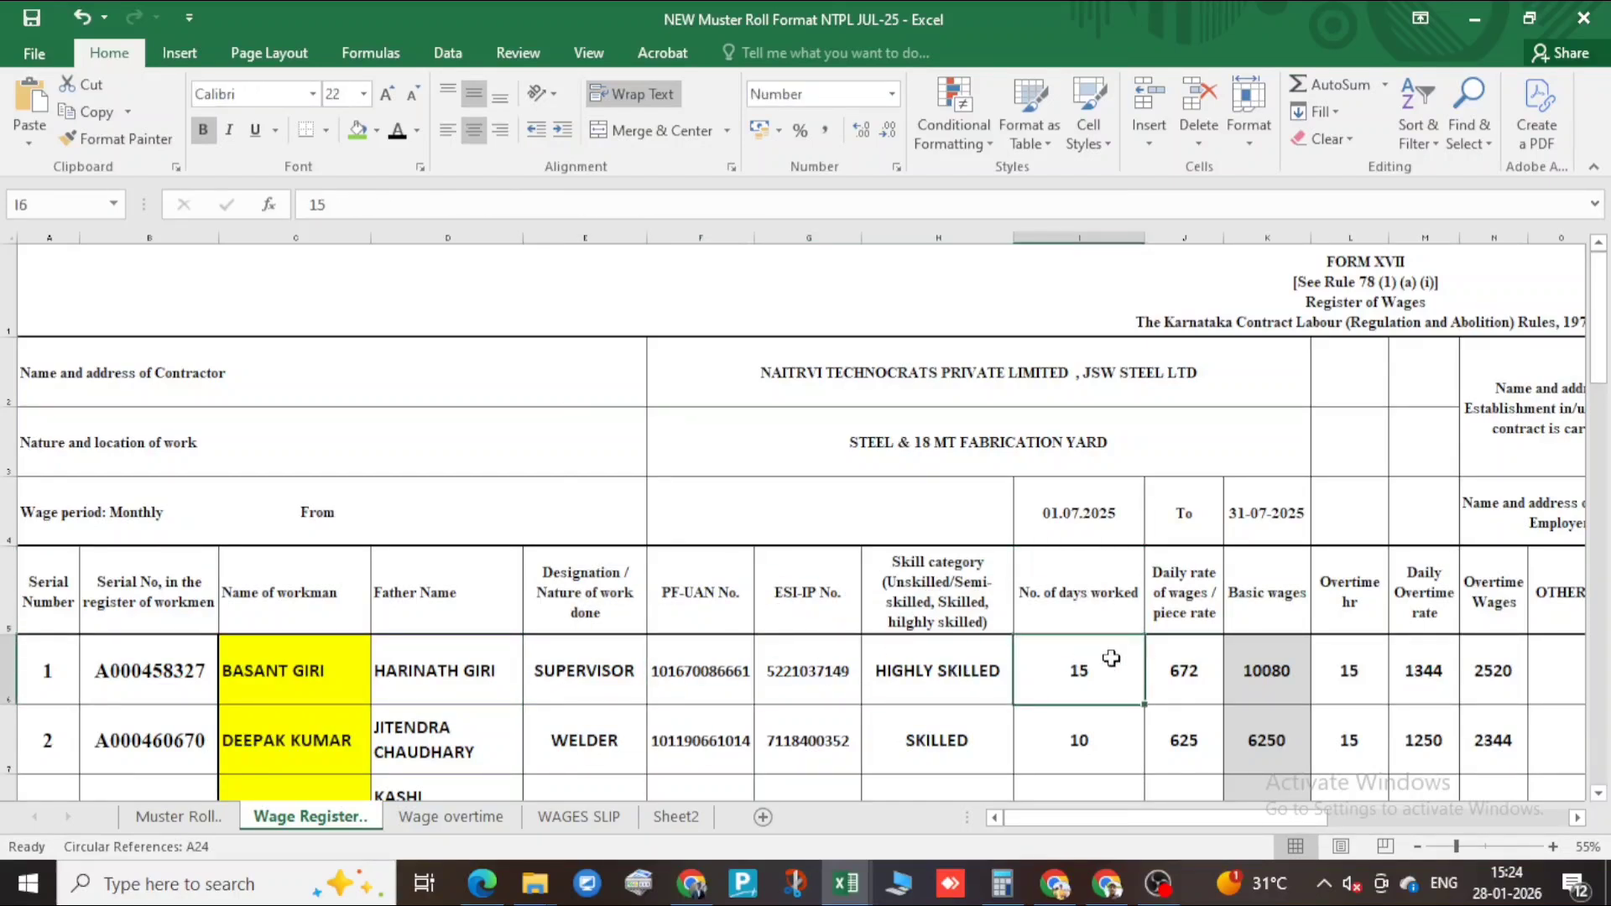
pyautogui.click(1185, 604)
pyautogui.click(1189, 669)
pyautogui.click(1267, 671)
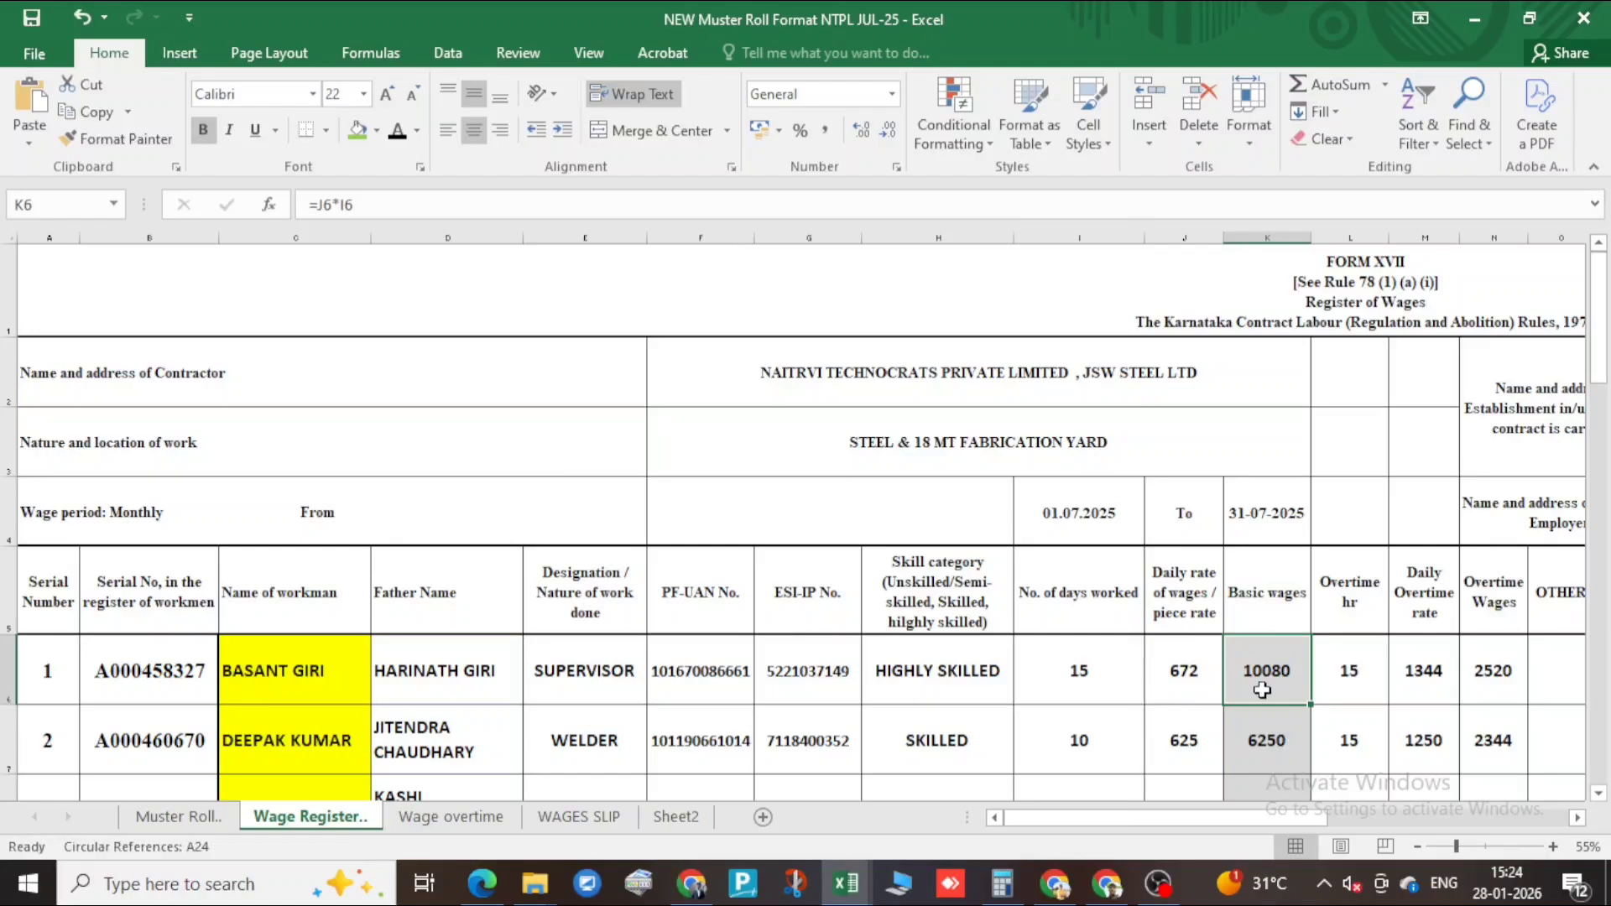
# - Examine the first worker's overtime hours, daily overtime rate, overtime wages, other pay, total wages and deduction columns in the July Wage Register
pyautogui.press('Right')
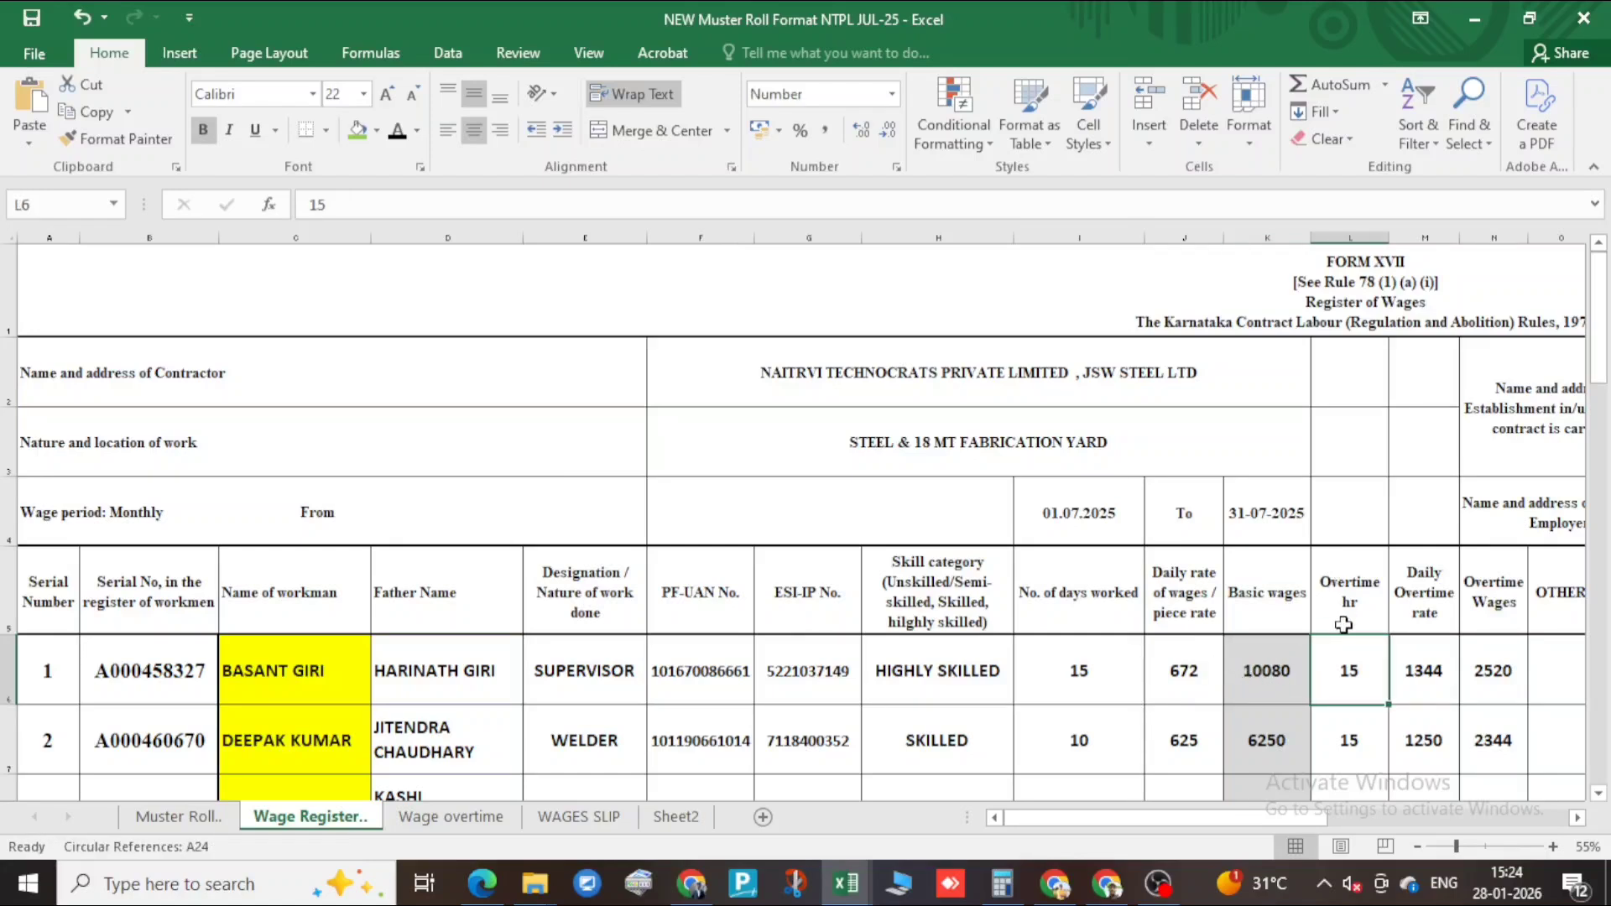
pyautogui.click(1436, 607)
pyautogui.click(1431, 653)
pyautogui.press('Right')
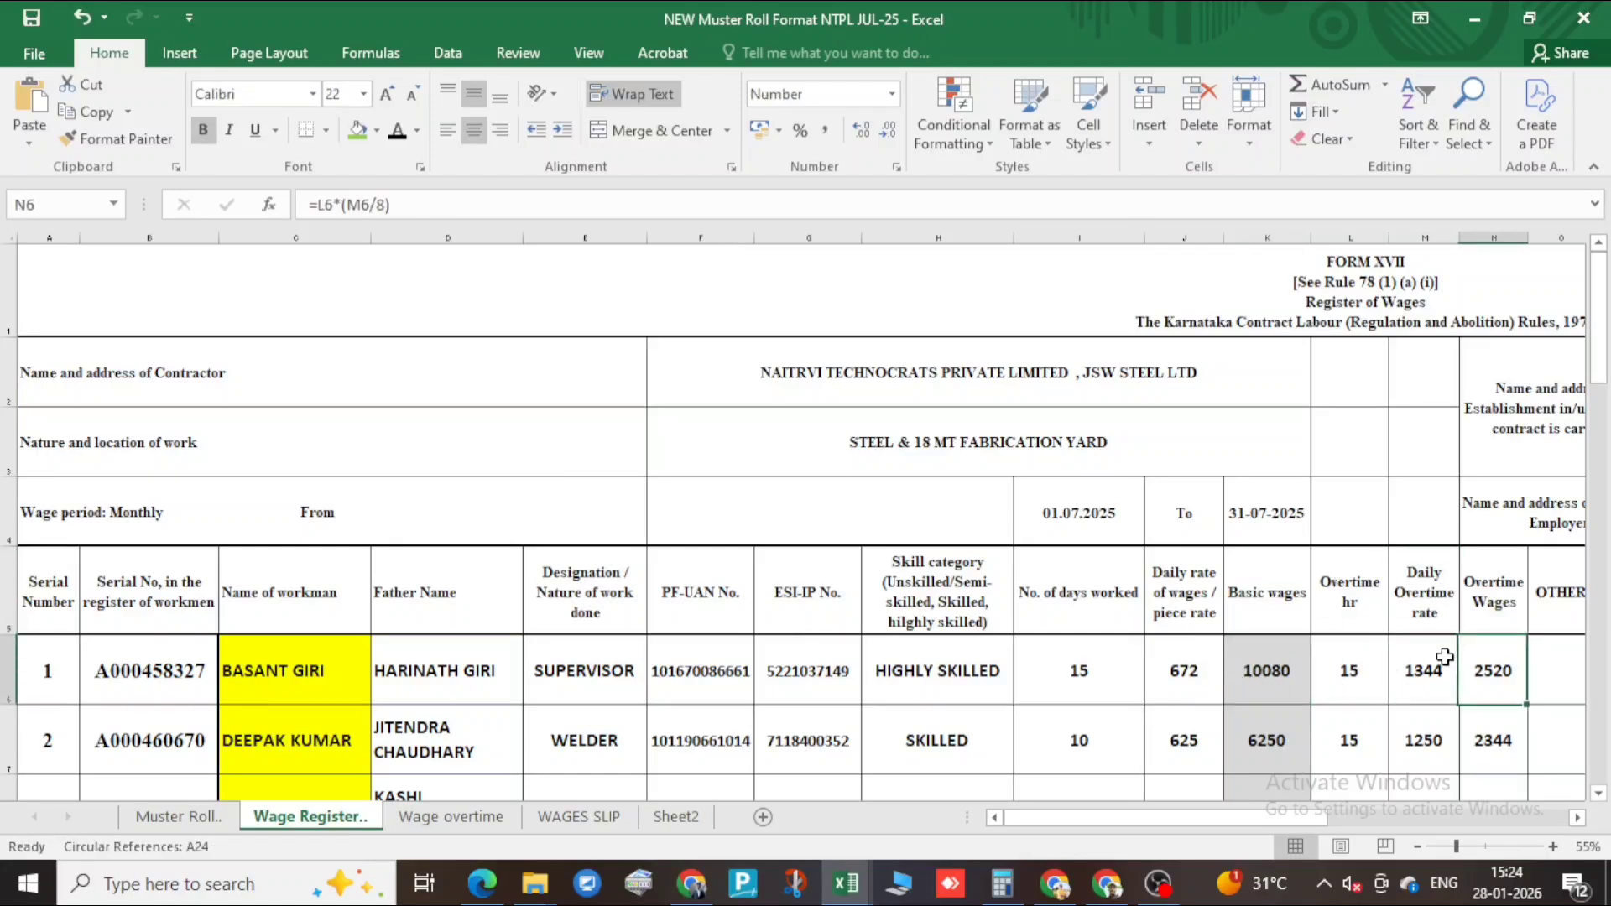
pyautogui.press('Right')
pyautogui.press('Right')
pyautogui.press('Right')
pyautogui.press('Right')
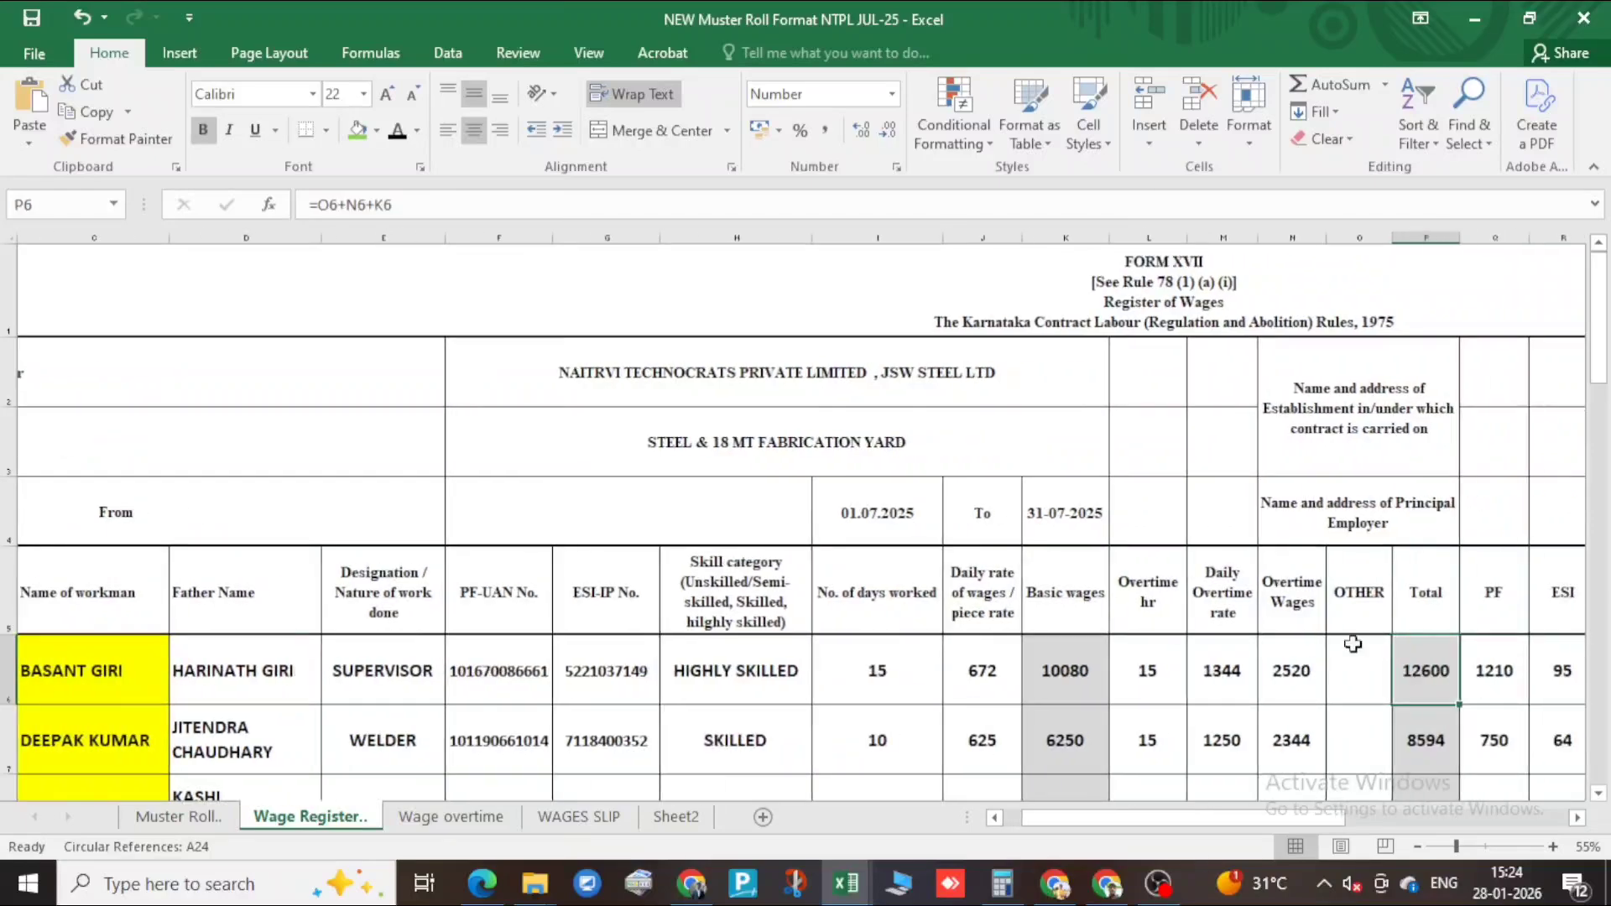
pyautogui.press('Right')
pyautogui.press('Right')
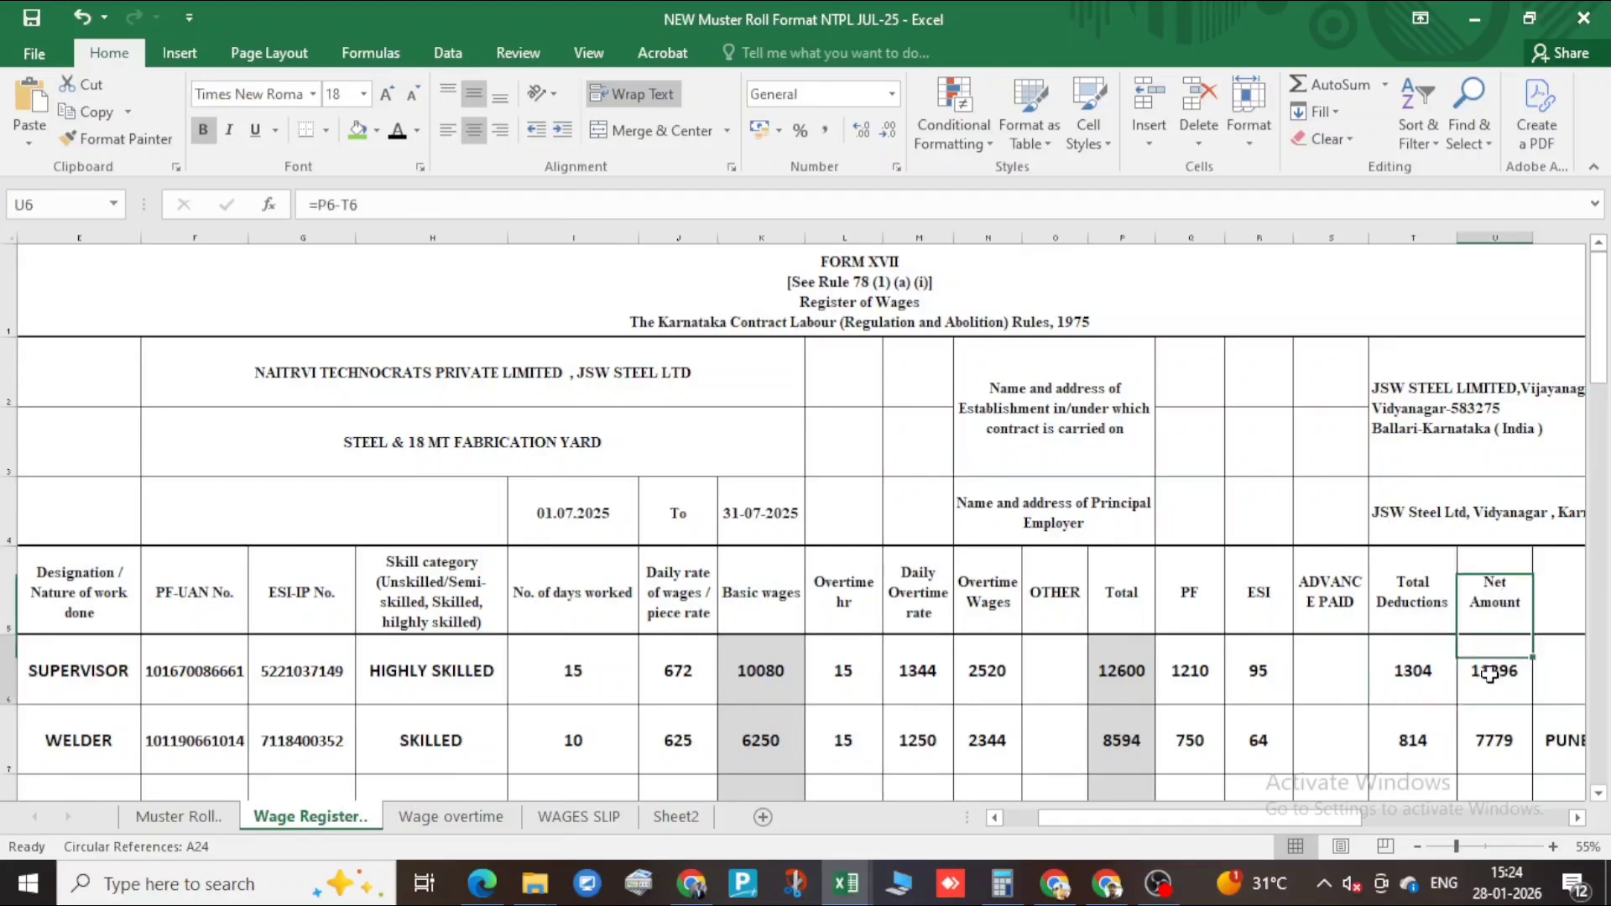
# - Check the overall total deductions in the July 2025 Wage Register and in the August 2025 muster roll workbook's Wage Register
pyautogui.scroll(-10, 1413, 652)
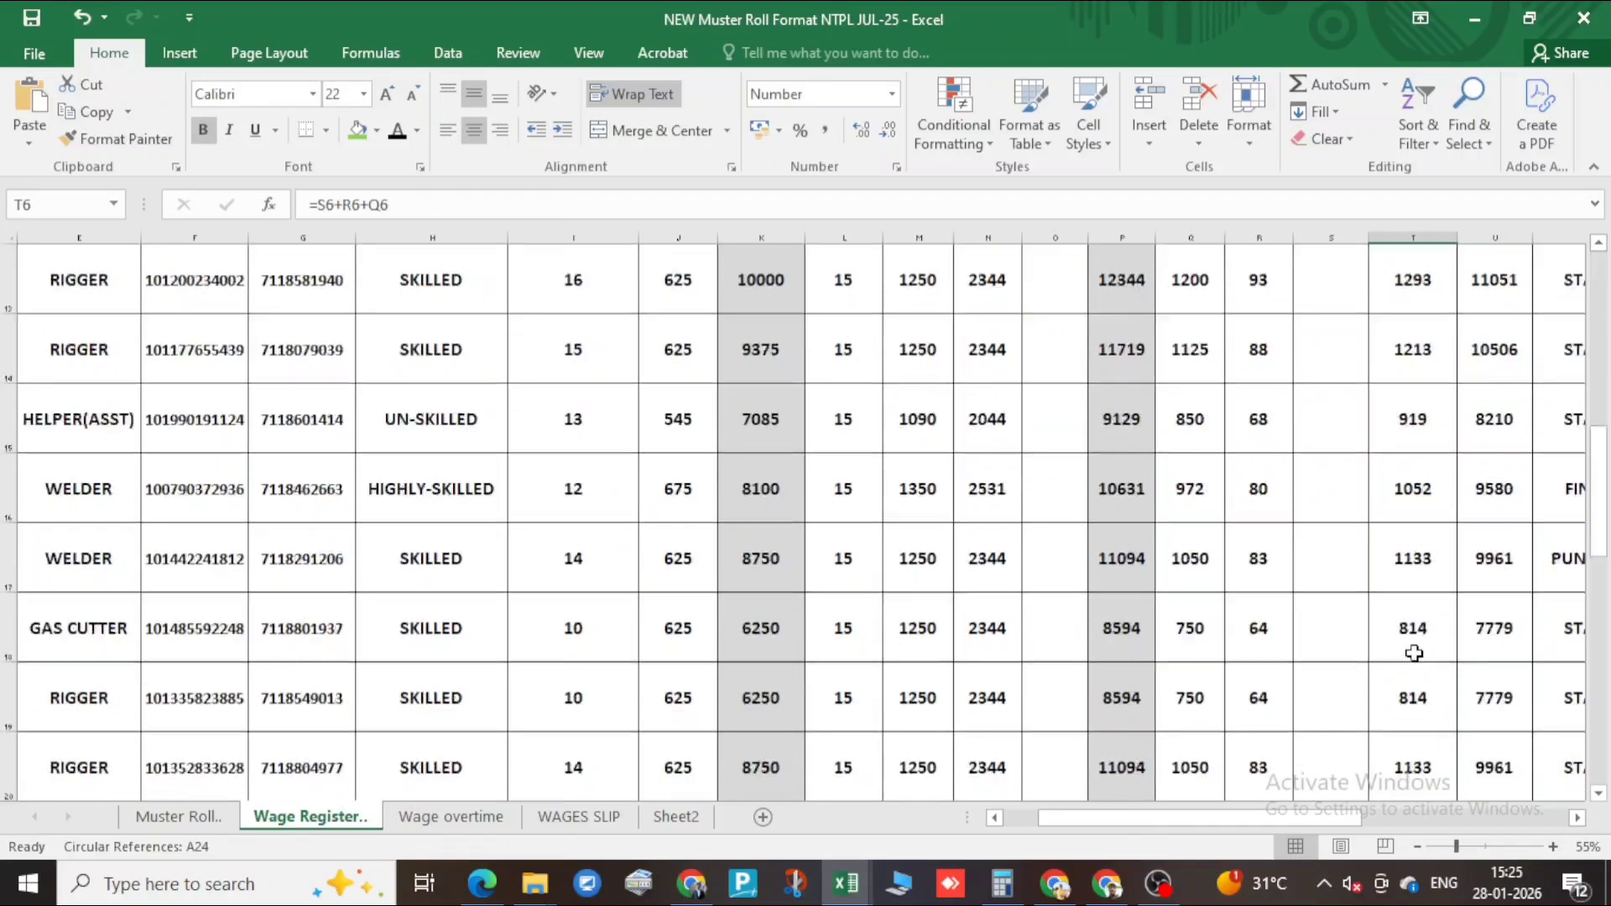
pyautogui.scroll(4, 1418, 648)
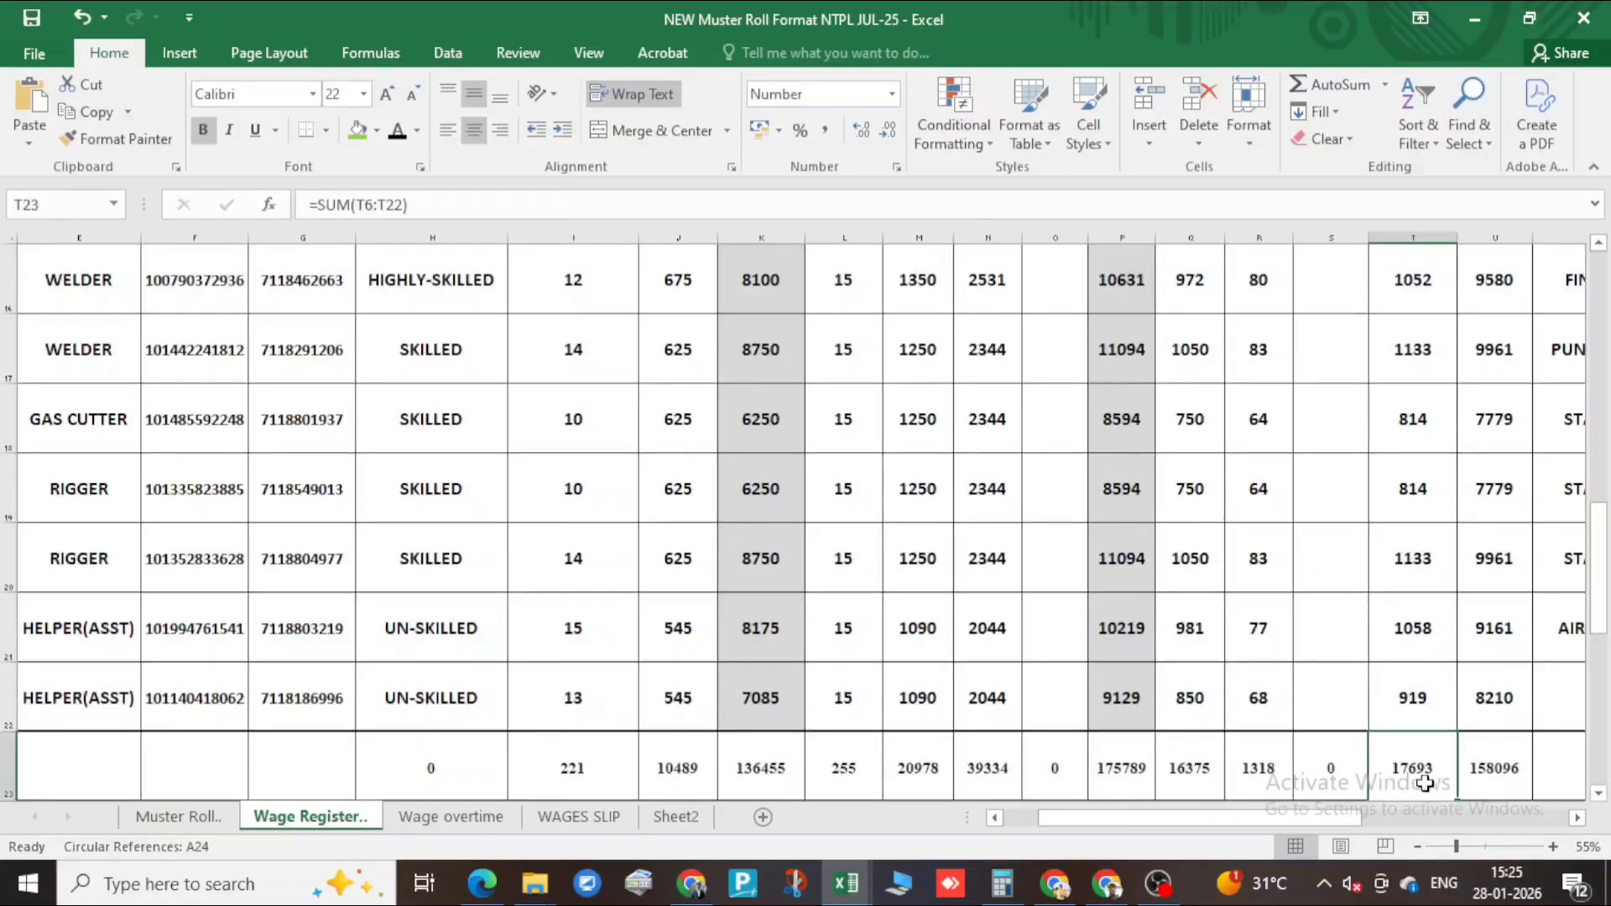
pyautogui.click(1413, 771)
pyautogui.click(854, 896)
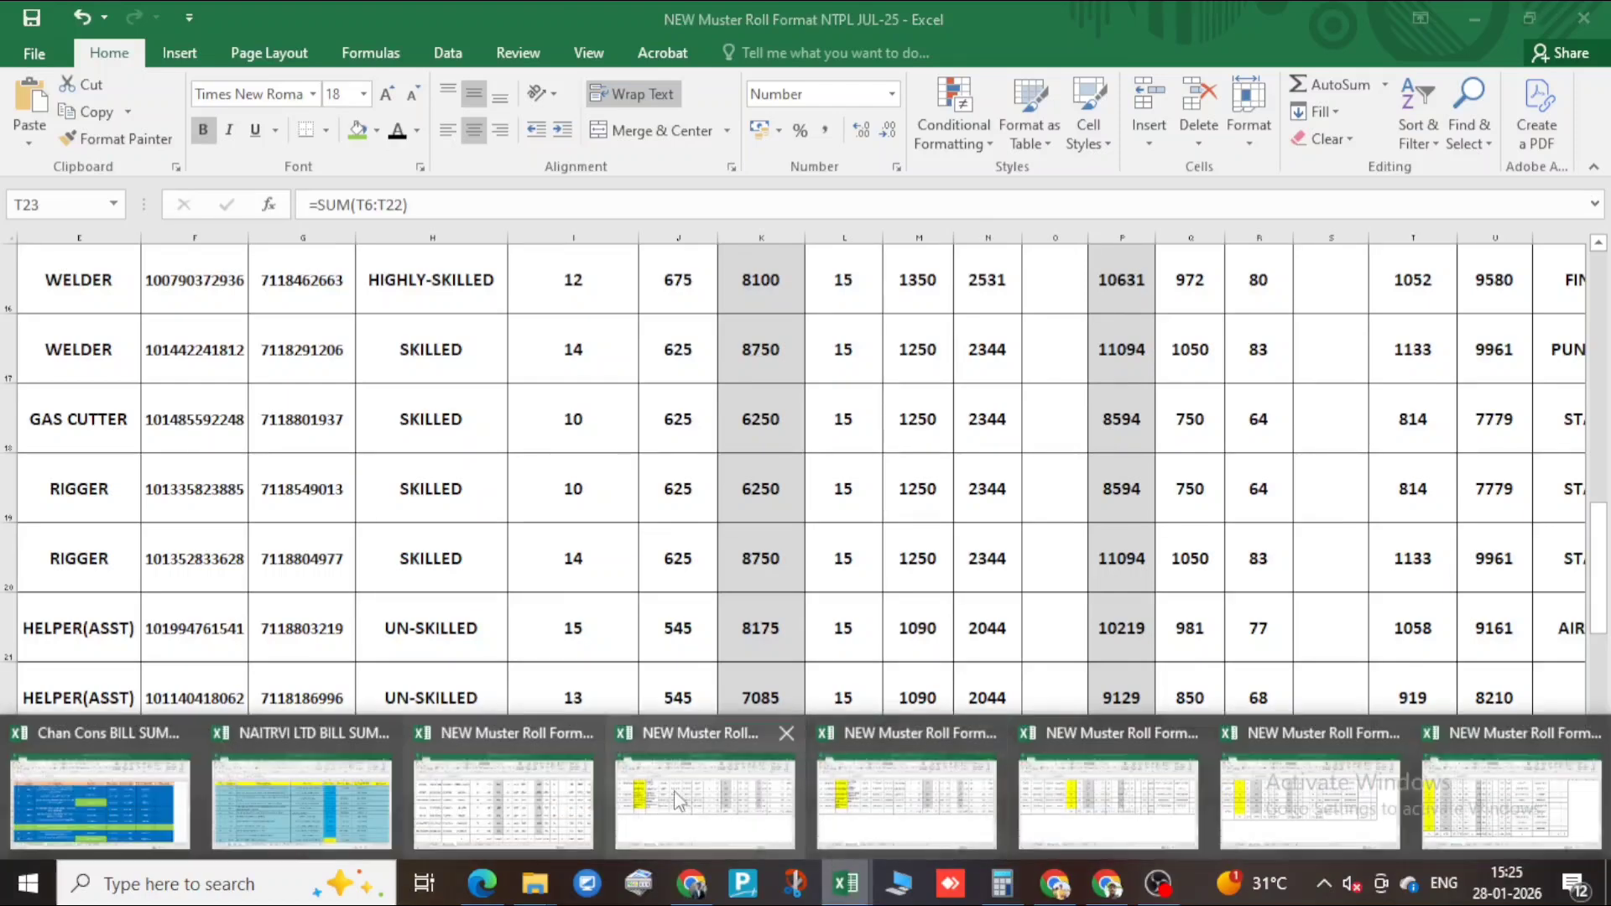
pyautogui.click(894, 755)
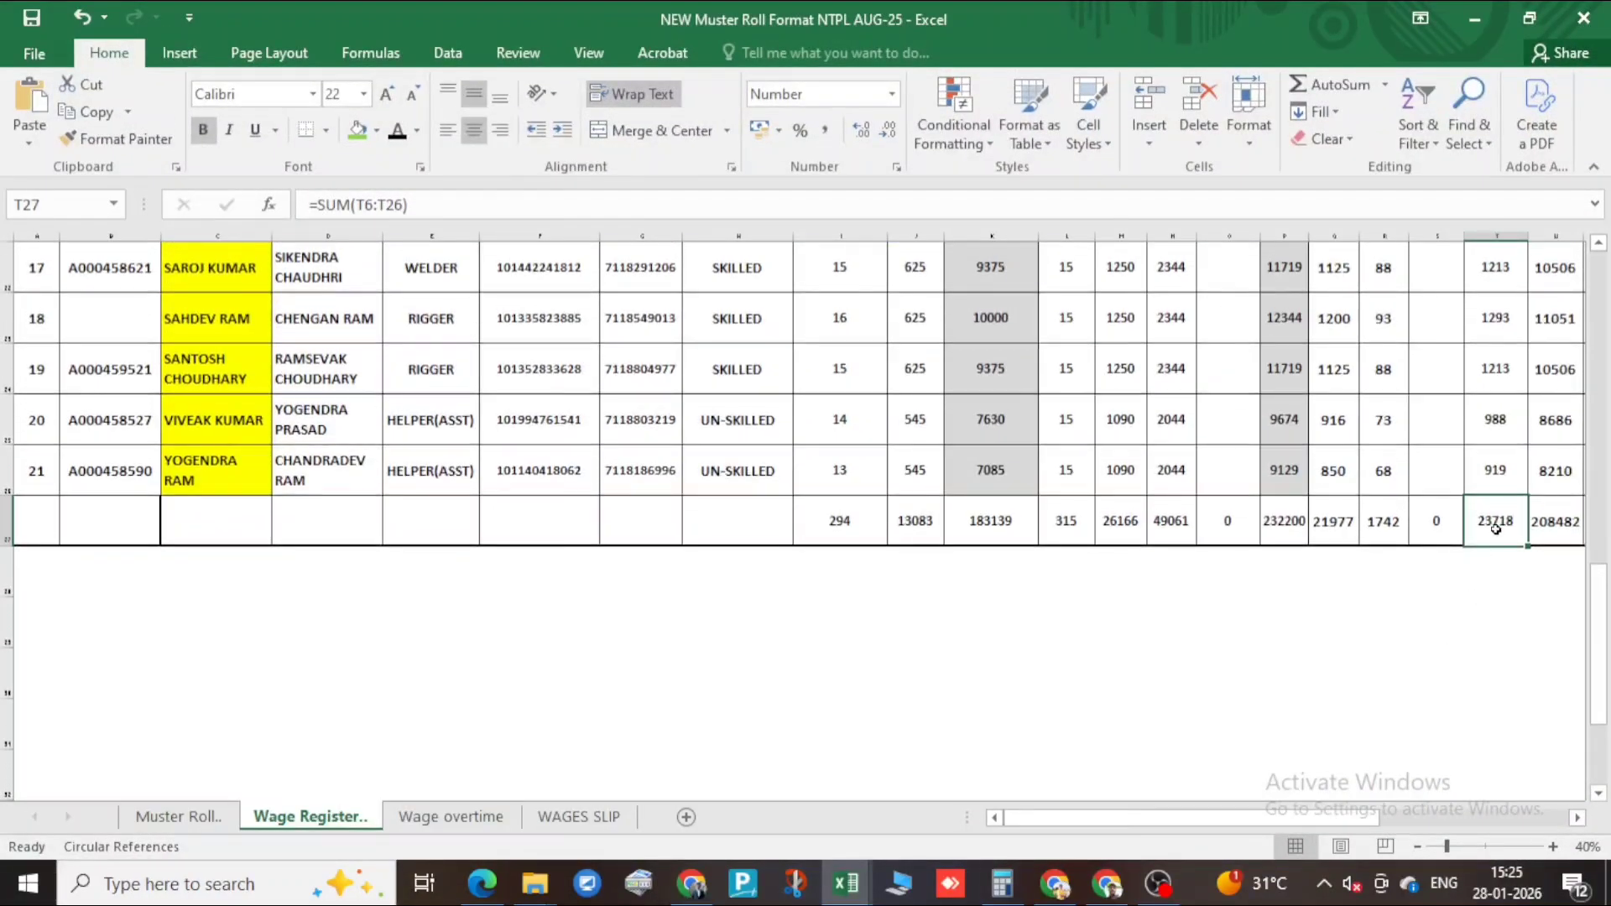
pyautogui.scroll(8, 1448, 651)
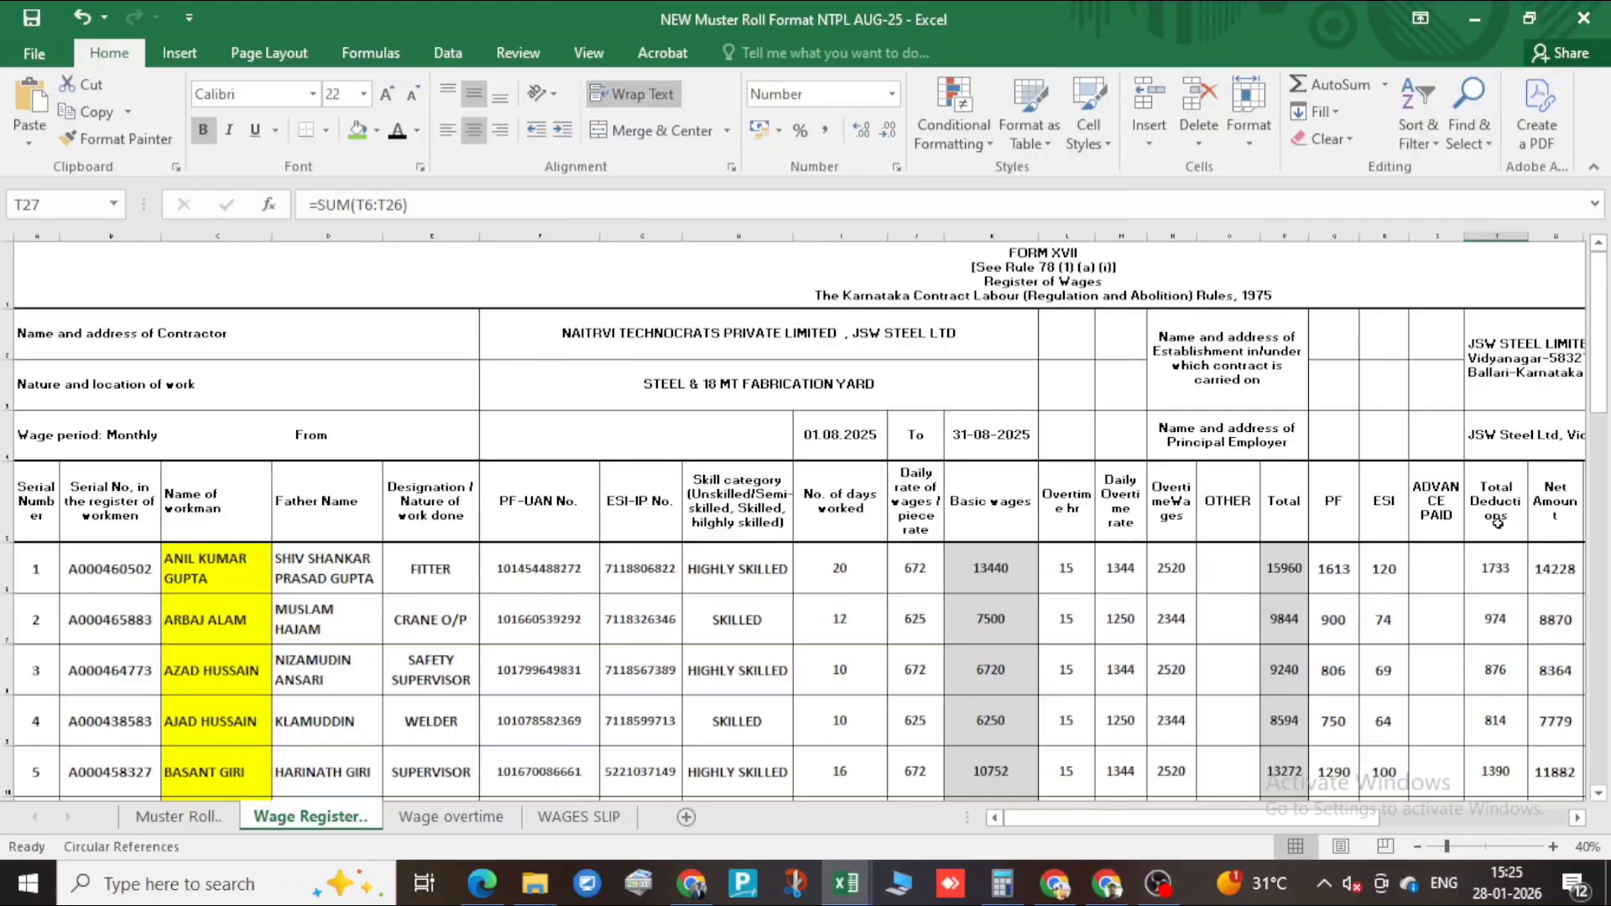
# - Switch to the September 2025 muster roll workbook and check its wage period and the overall total deductions in the Wage Register
pyautogui.click(846, 883)
pyautogui.click(938, 793)
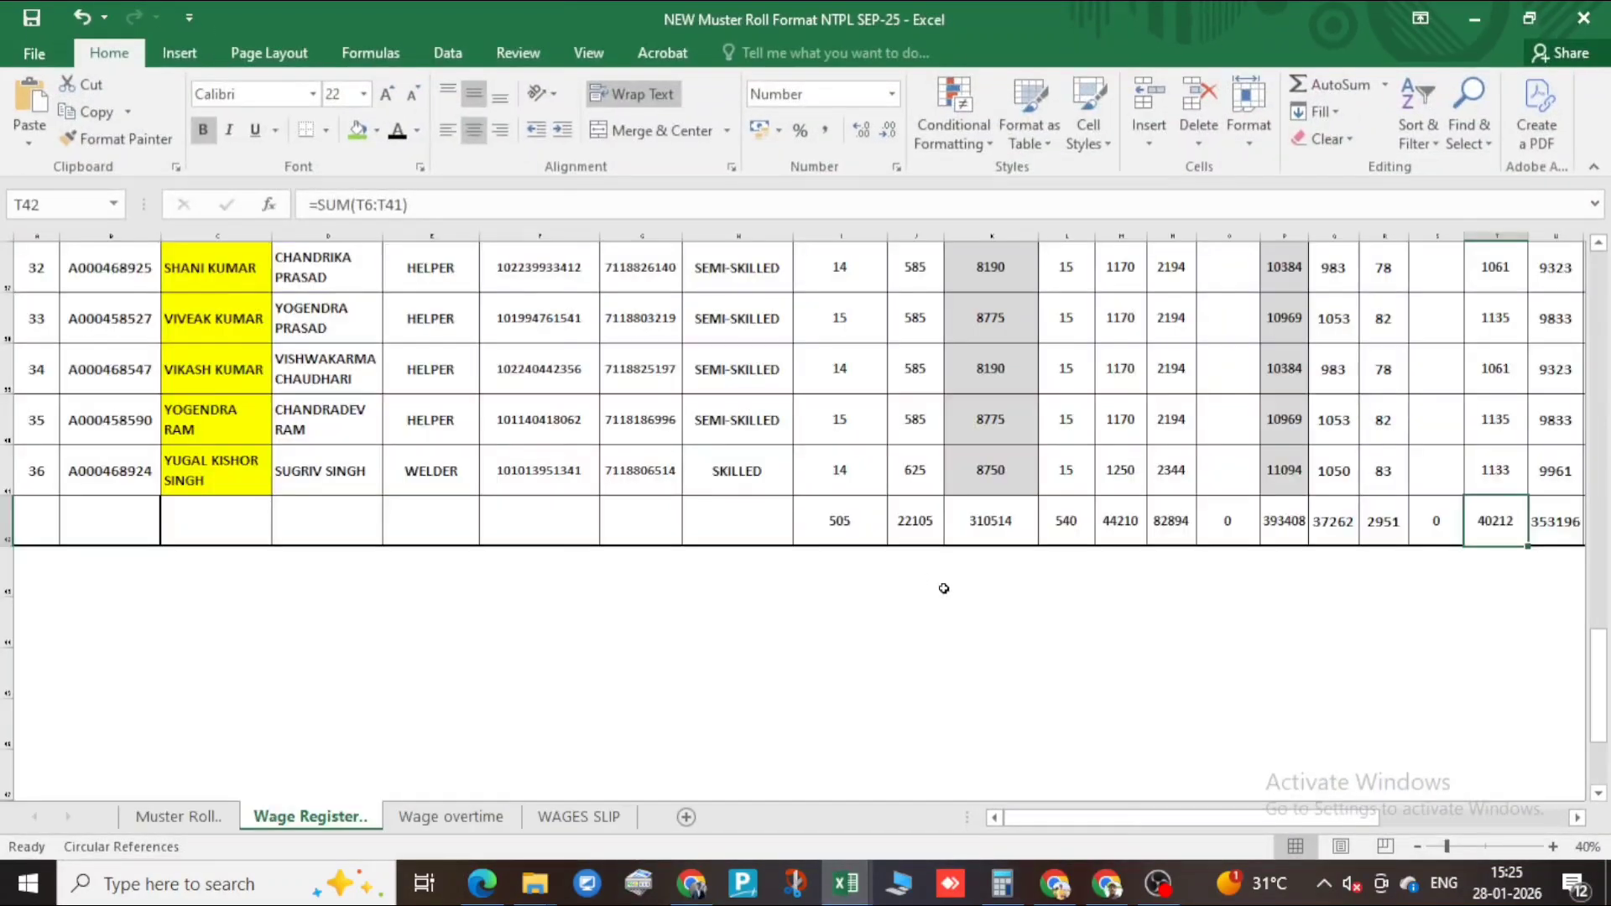
pyautogui.scroll(8, 946, 588)
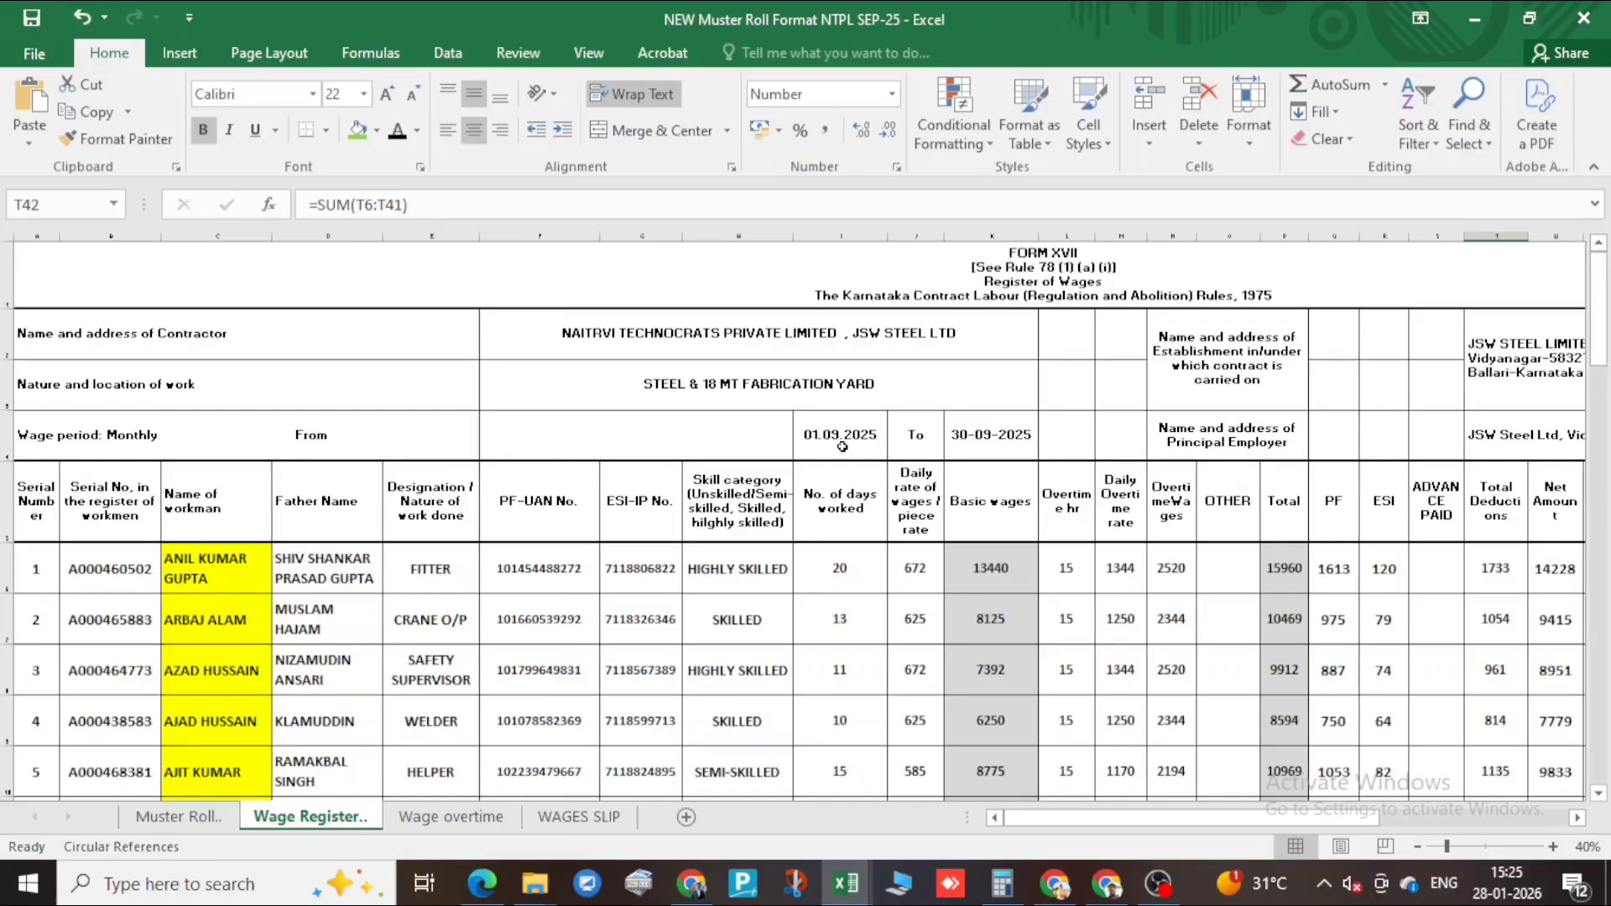
pyautogui.click(1513, 515)
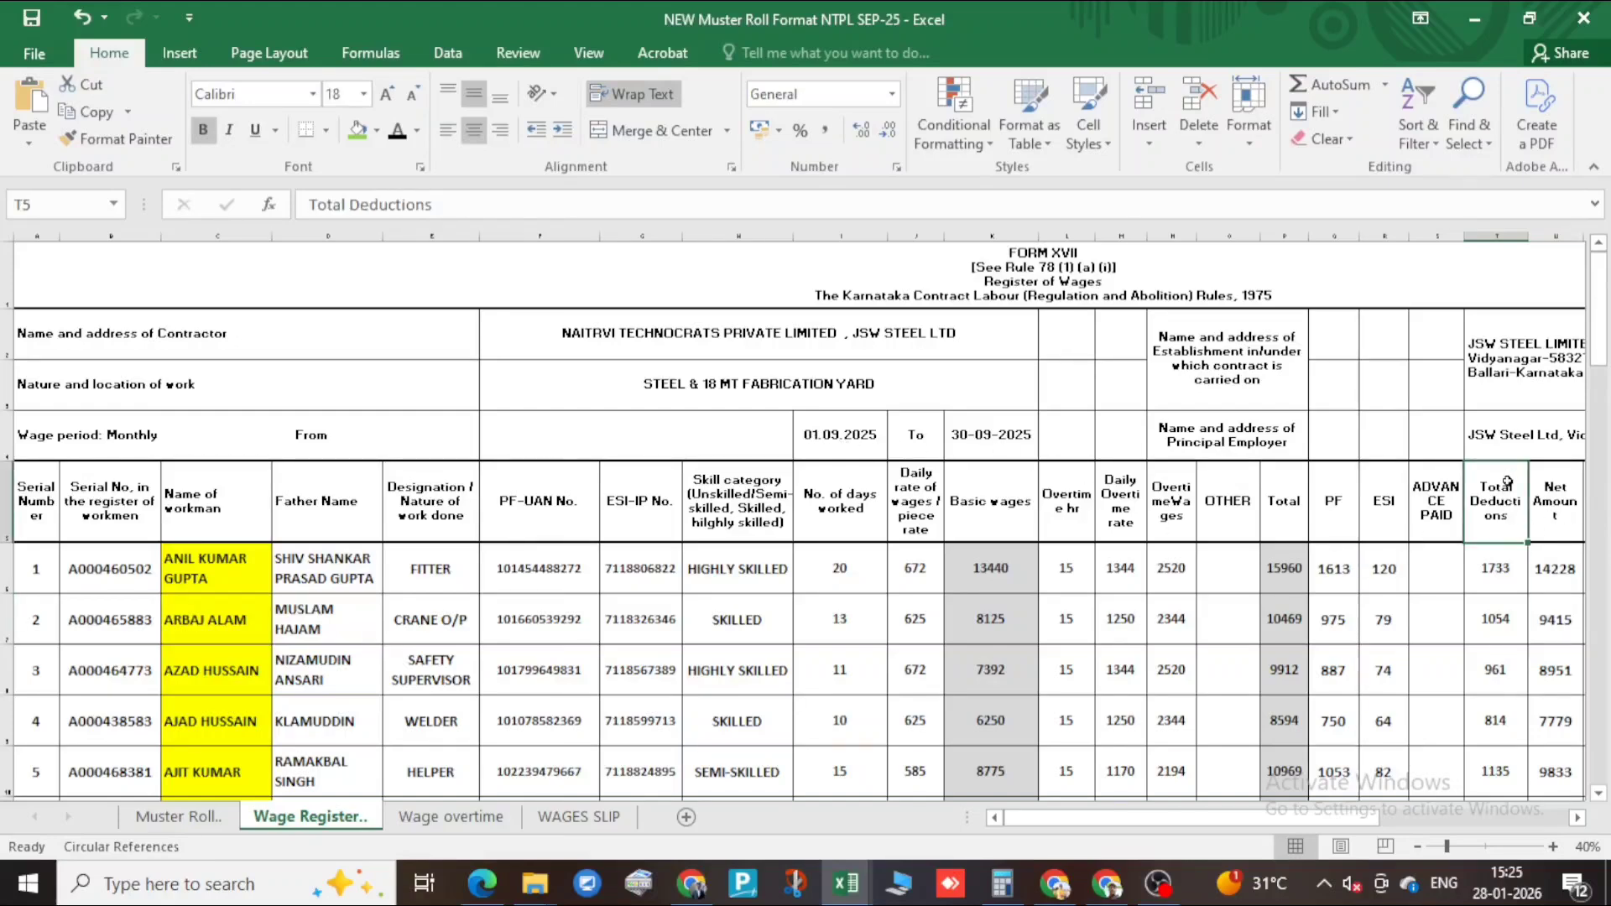
pyautogui.scroll(-10, 1485, 587)
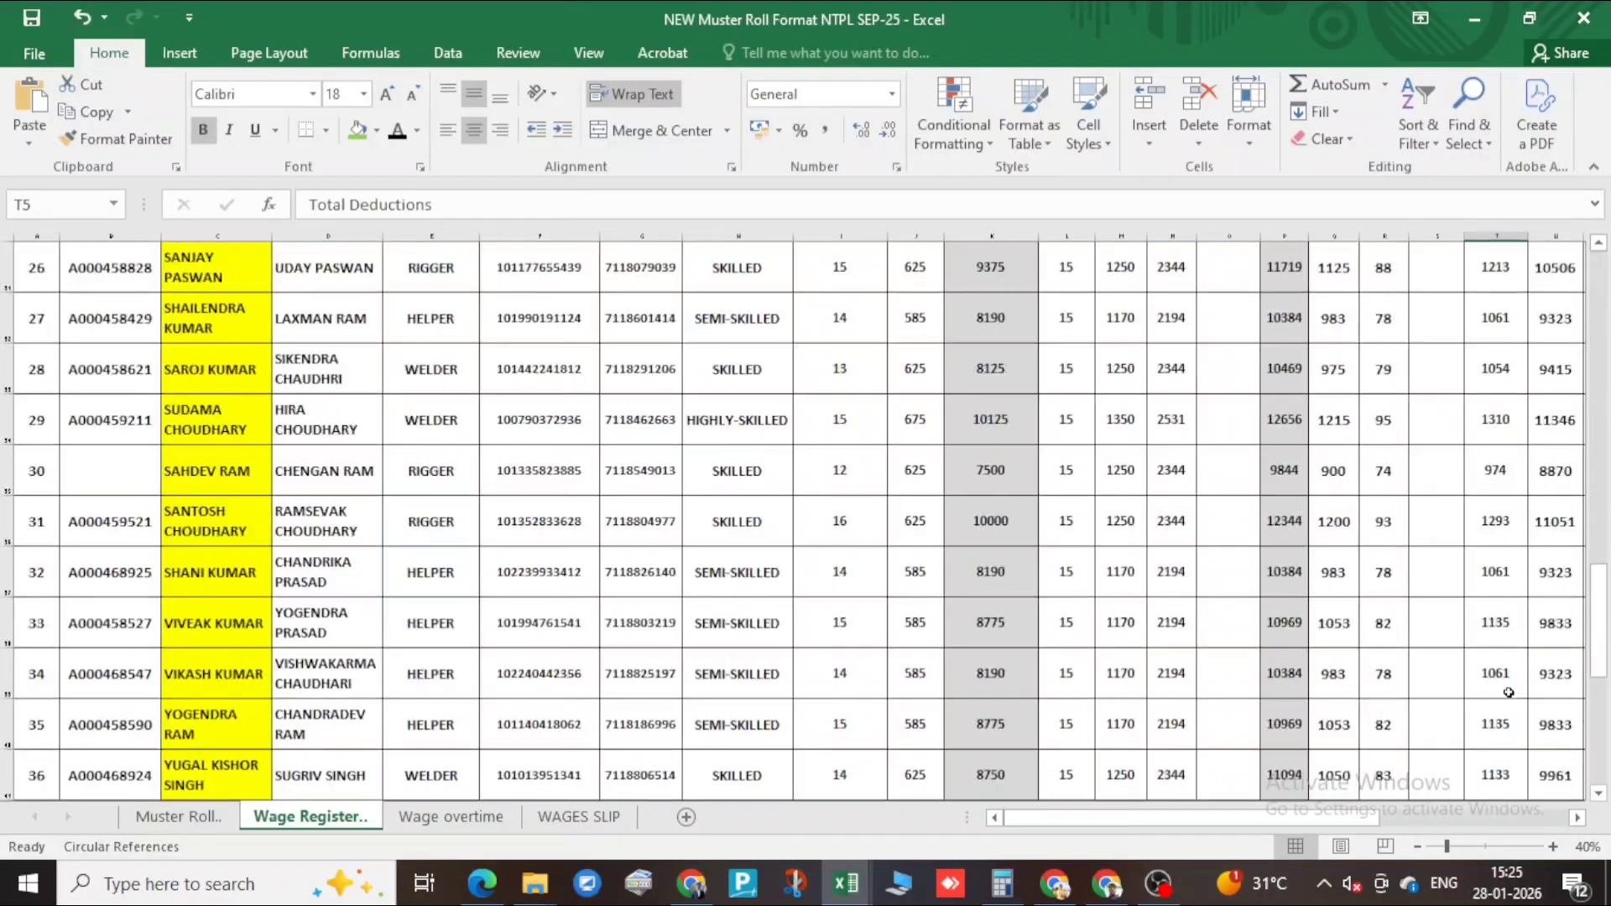
pyautogui.click(1505, 550)
pyautogui.click(1498, 533)
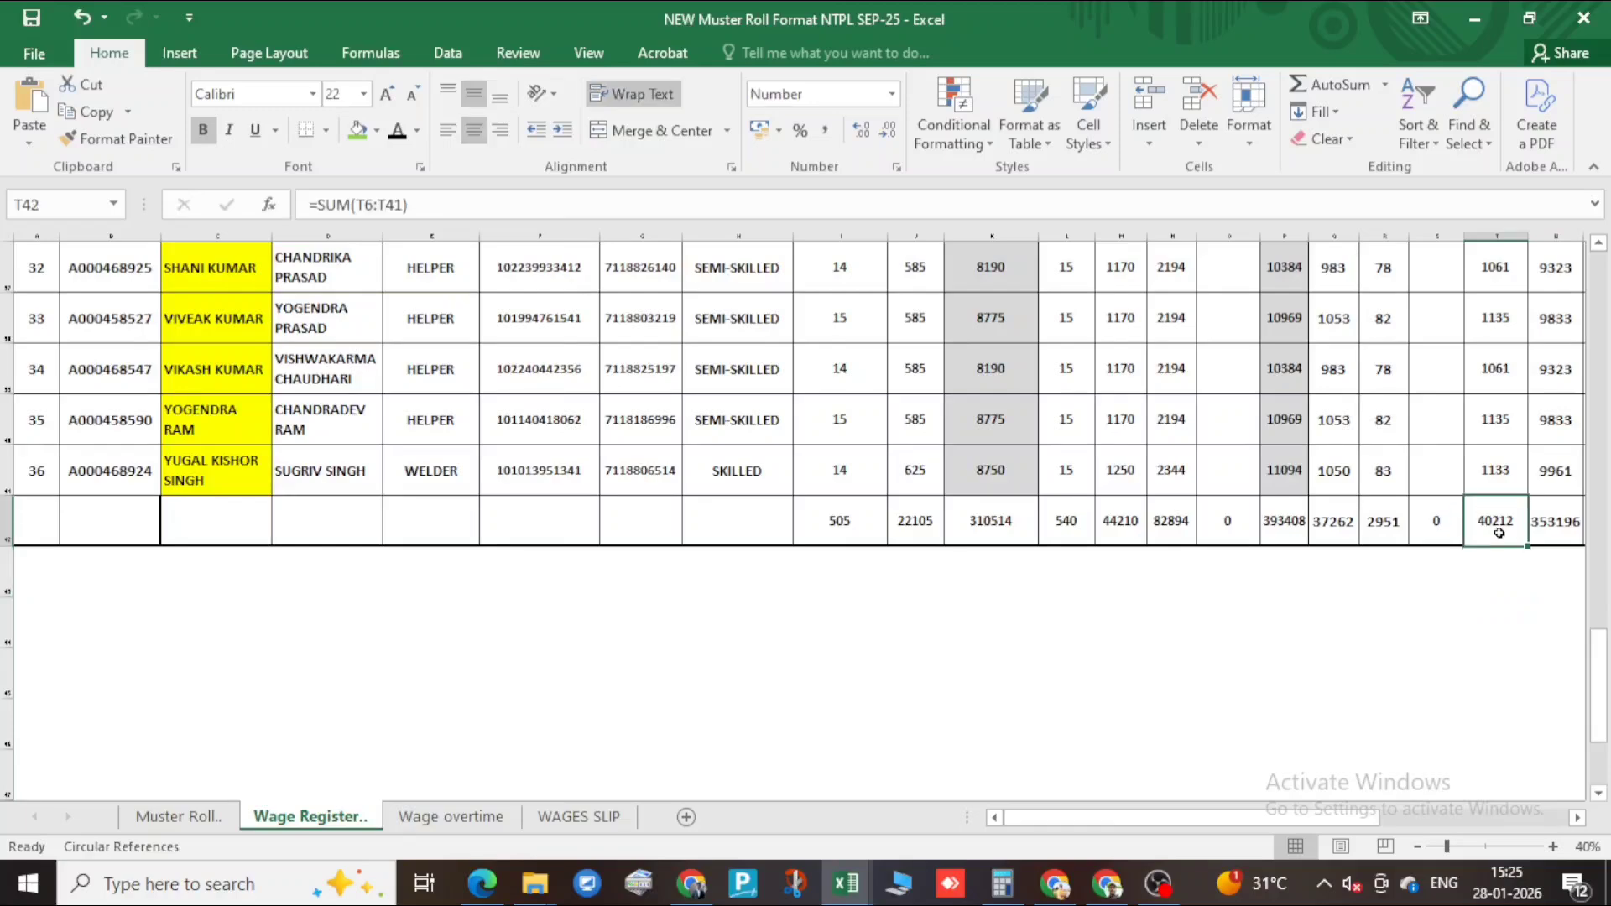
# - Switch to the December 2025 muster roll workbook and check its wage period and the overall total deductions in the Wage Register
pyautogui.moveTo(836, 877)
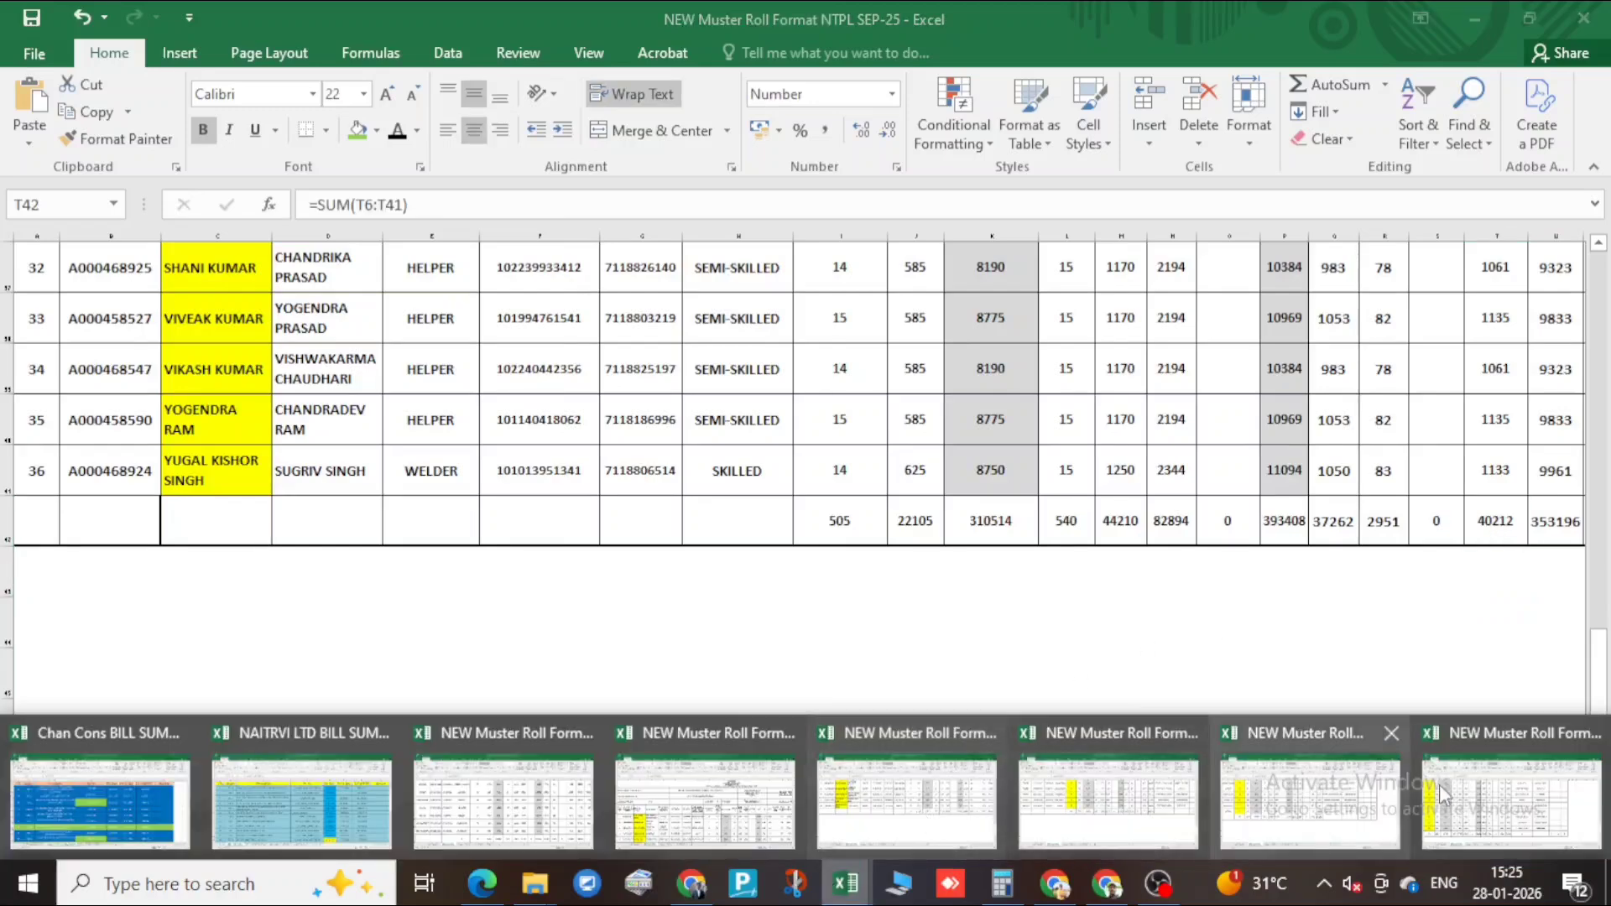
pyautogui.click(1502, 785)
pyautogui.scroll(15, 1200, 620)
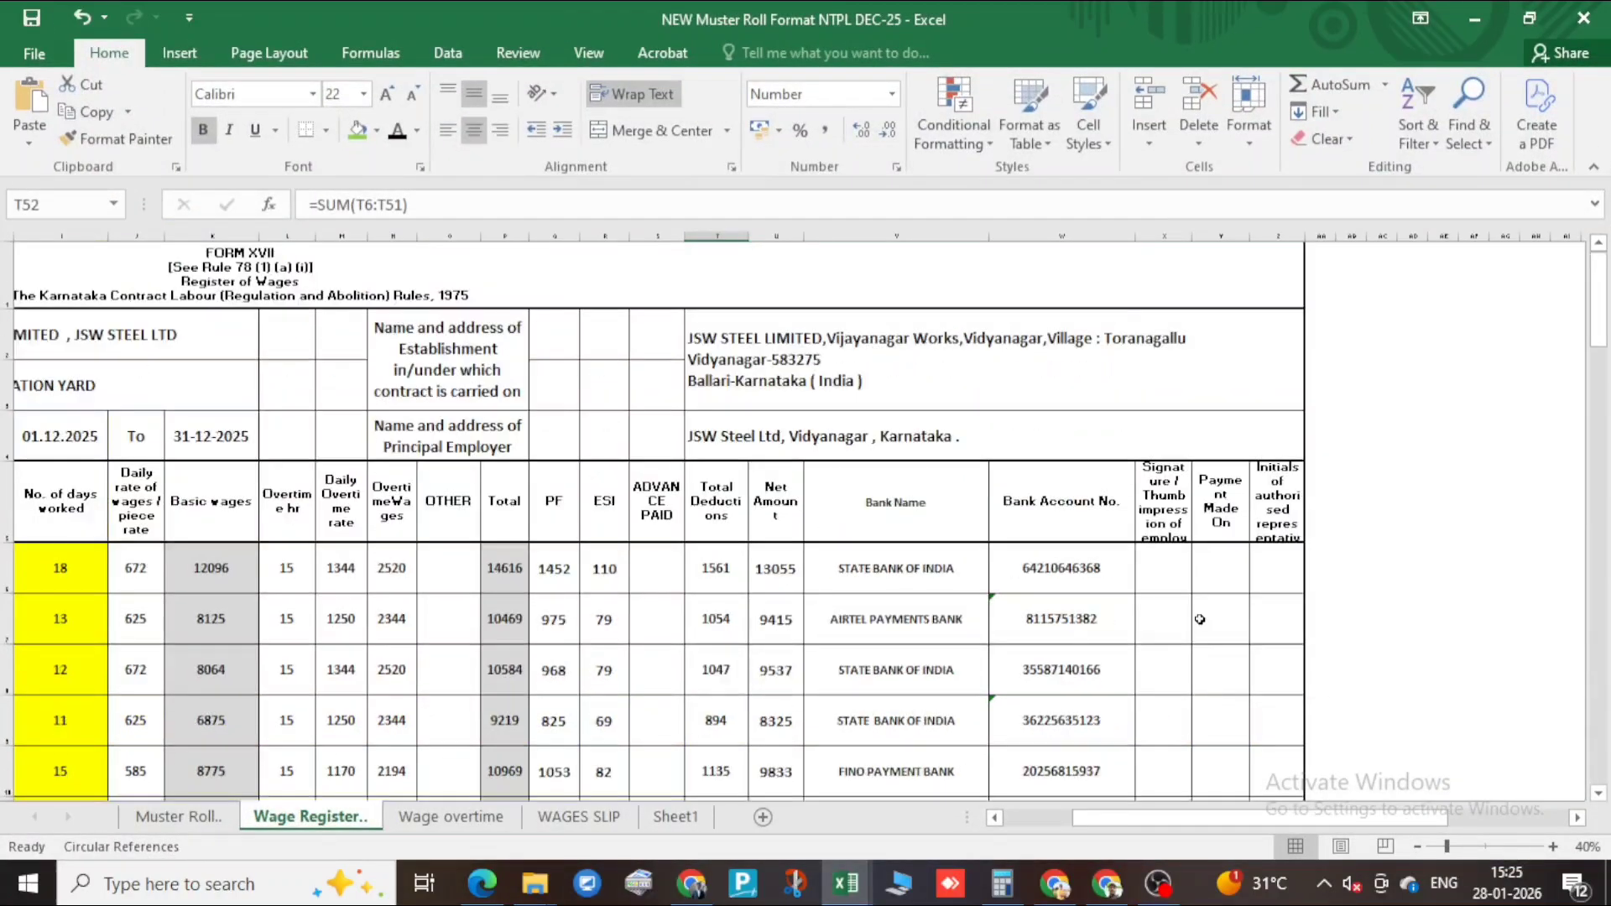
pyautogui.click(172, 451)
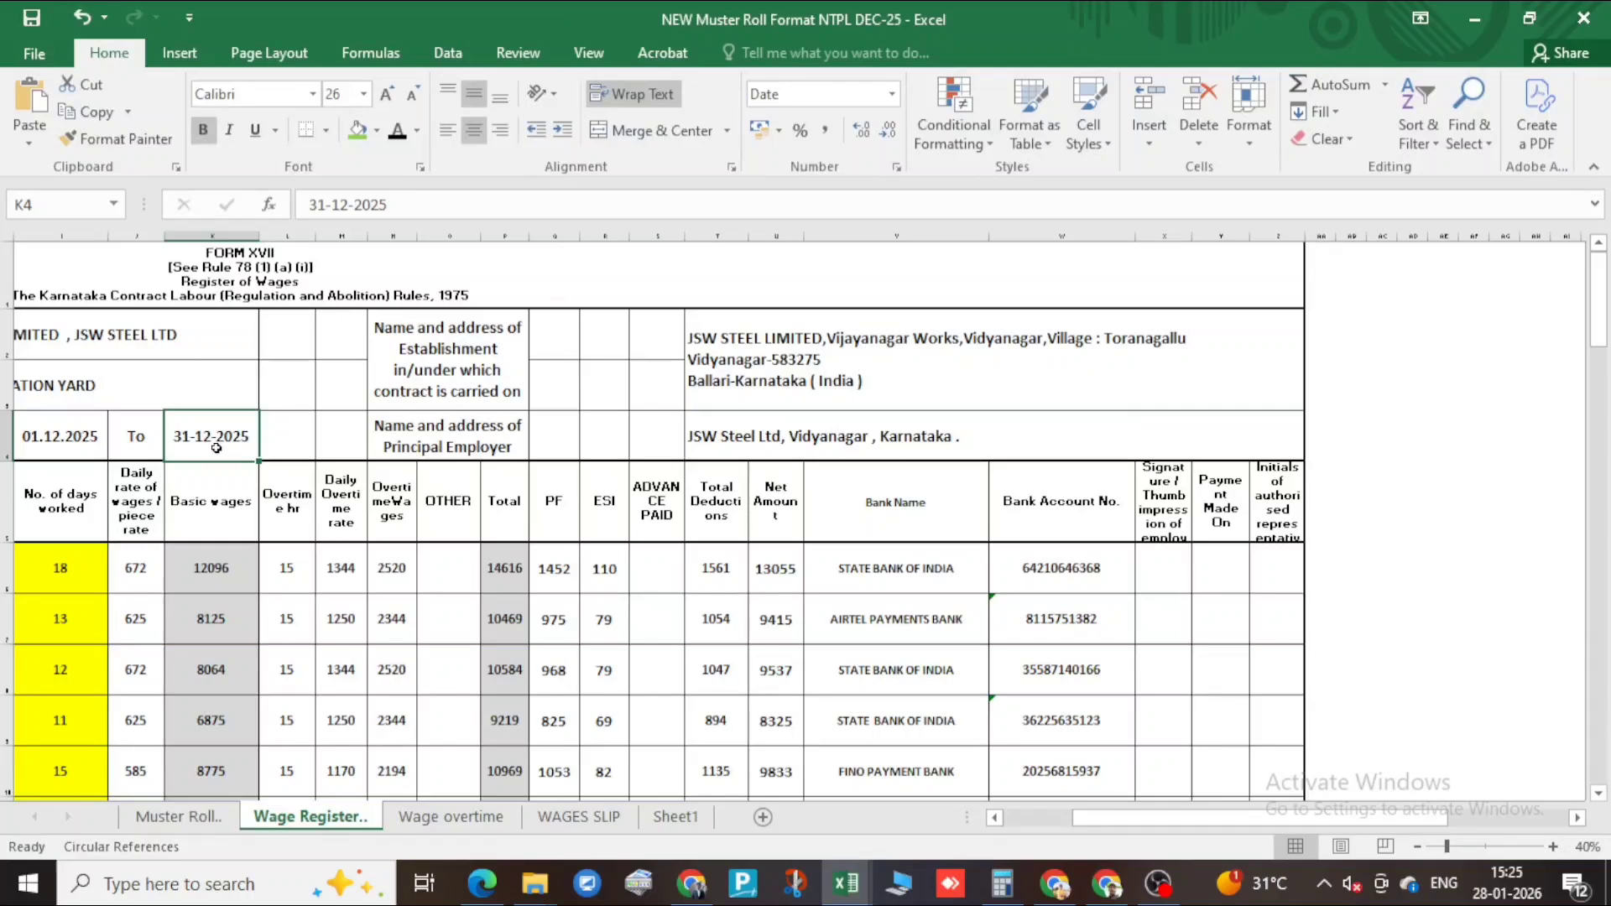
pyautogui.click(707, 536)
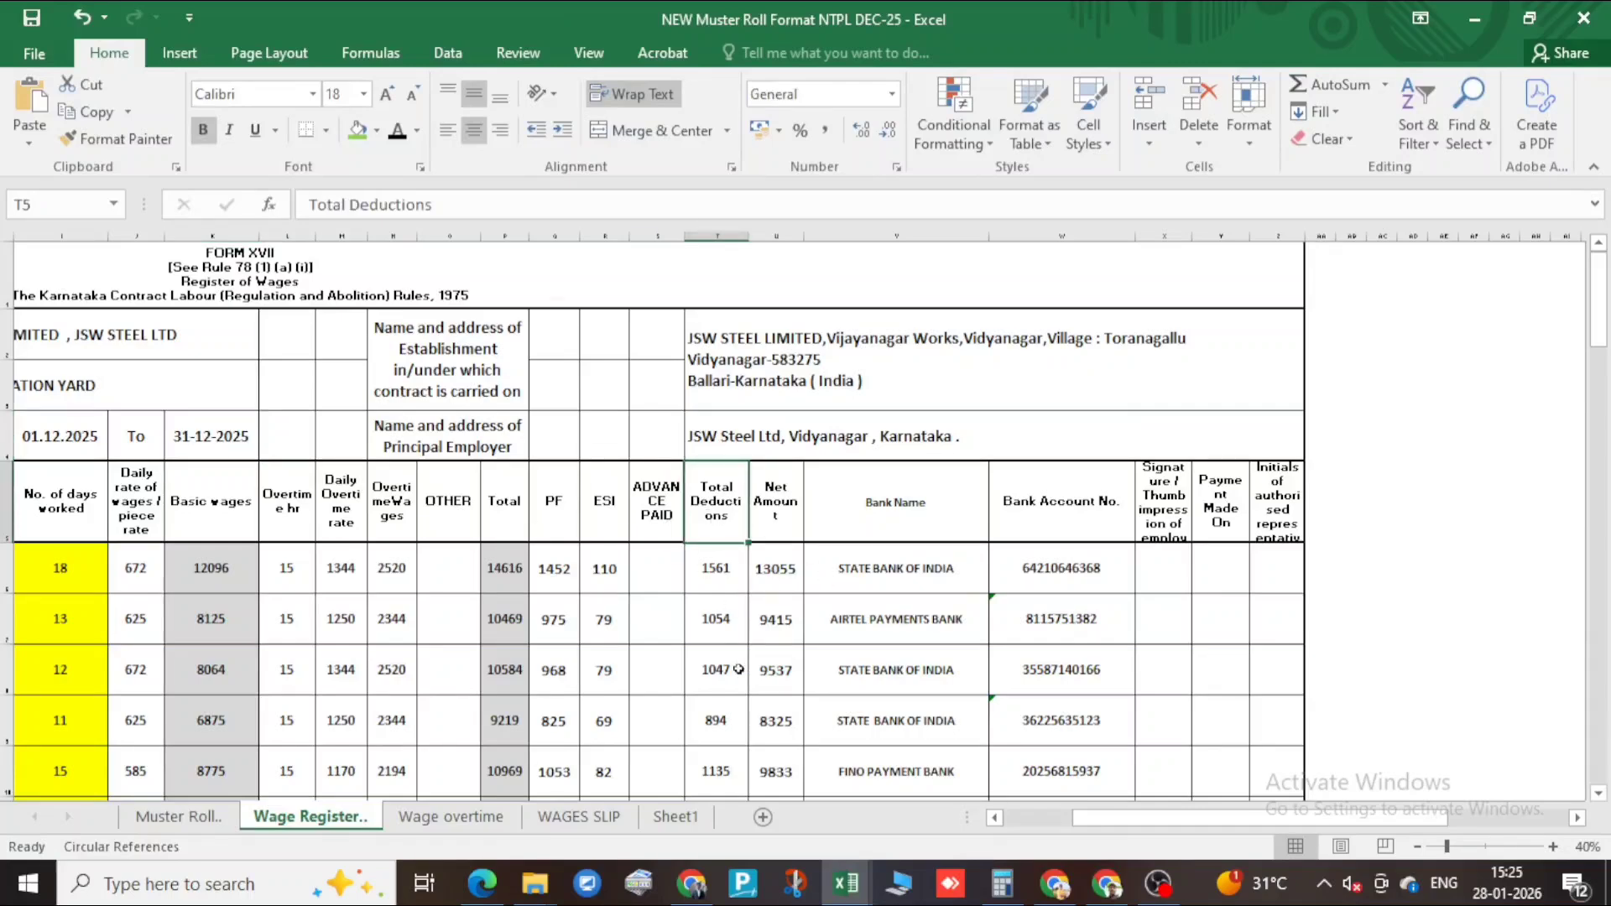
pyautogui.scroll(-15, 738, 668)
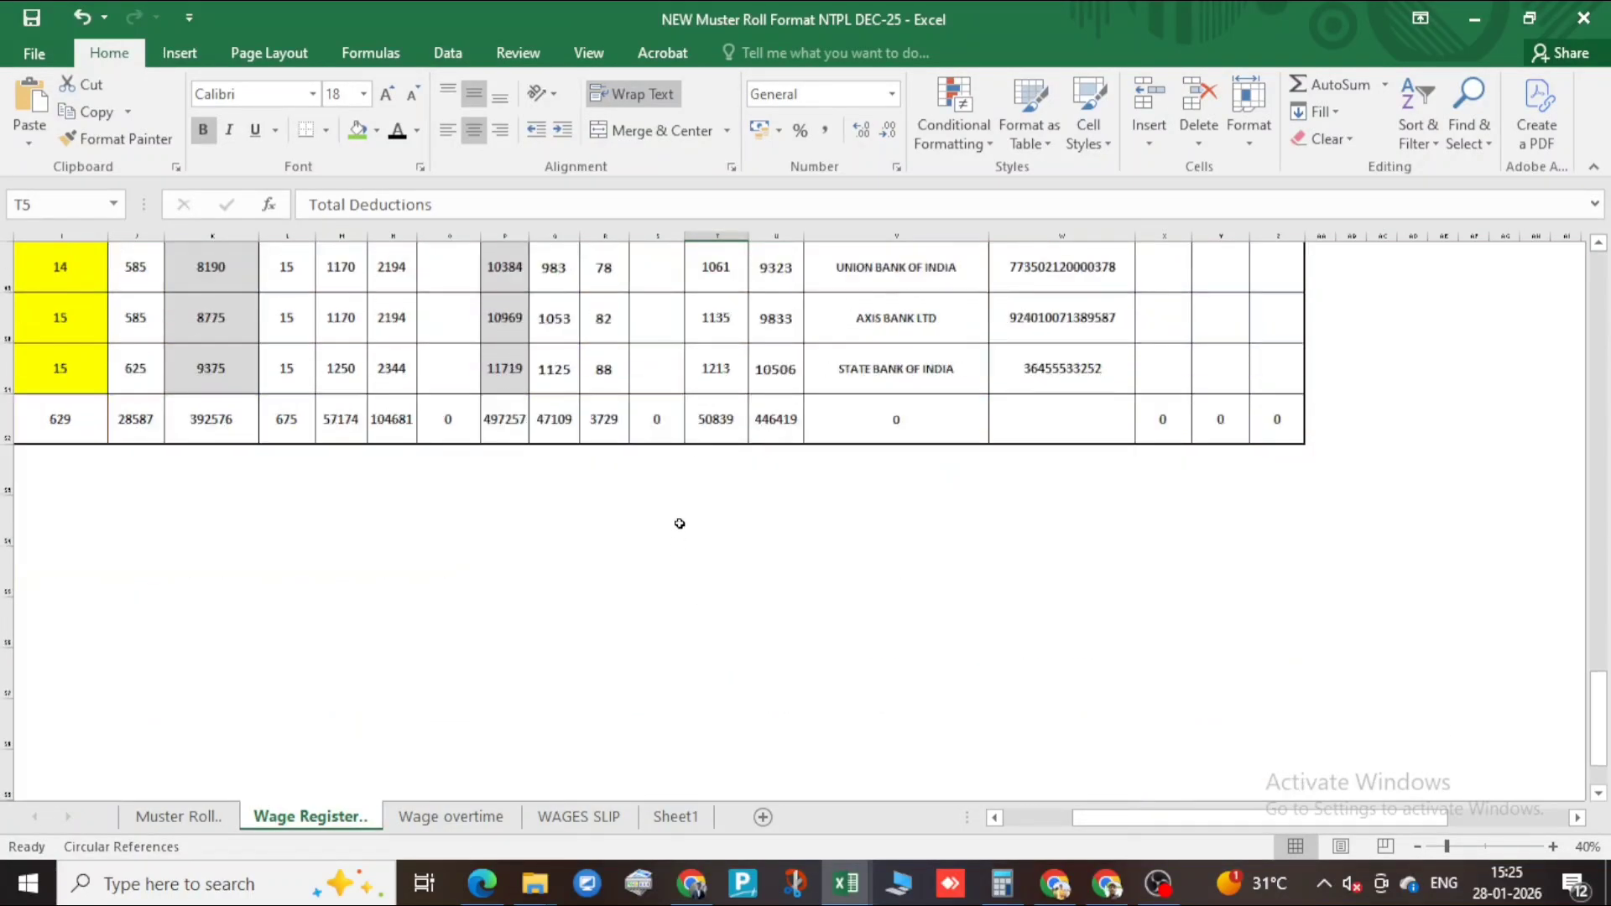
pyautogui.click(715, 424)
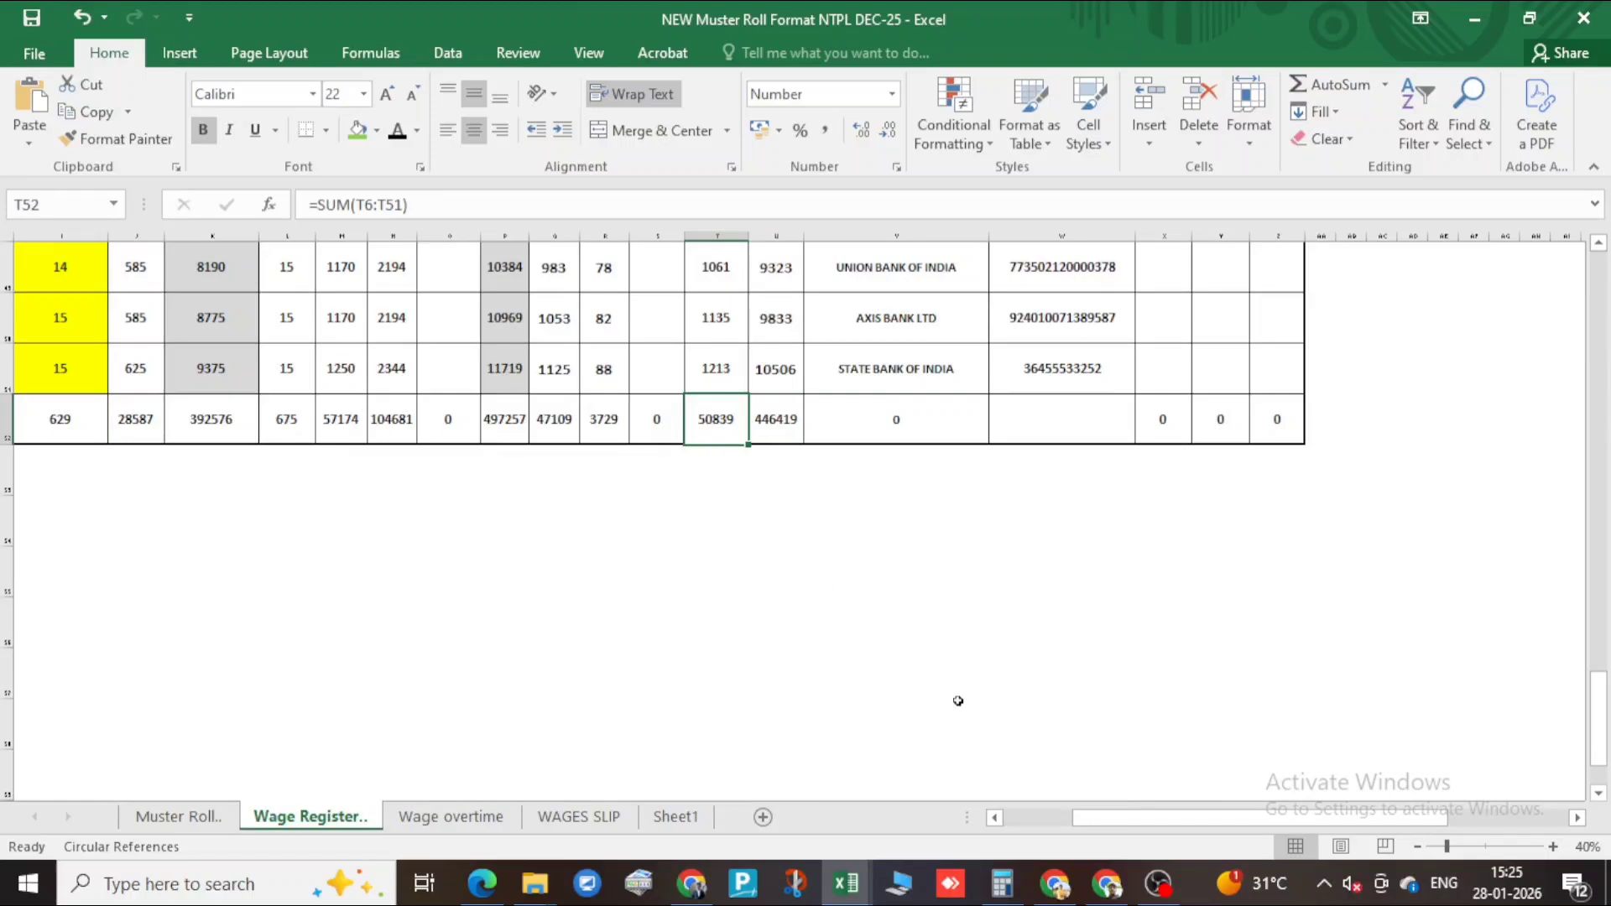
# - Return to the form in Chrome and mark canteens, rest rooms, drinking water, creeches and first aid as provided by the contractor
pyautogui.click(1108, 882)
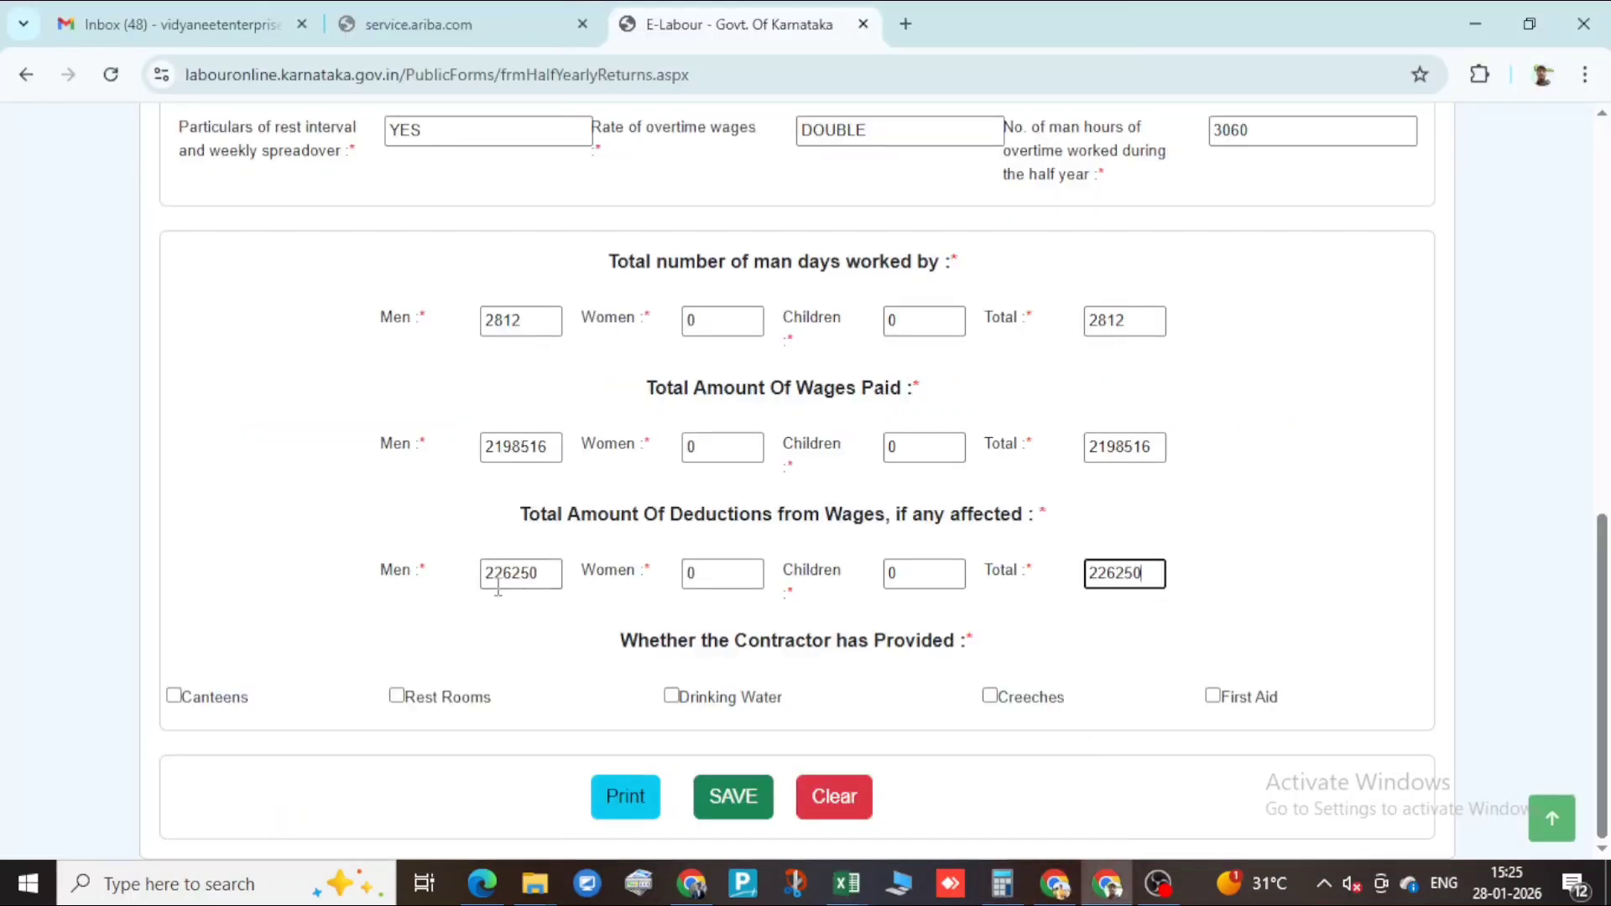
pyautogui.click(1181, 610)
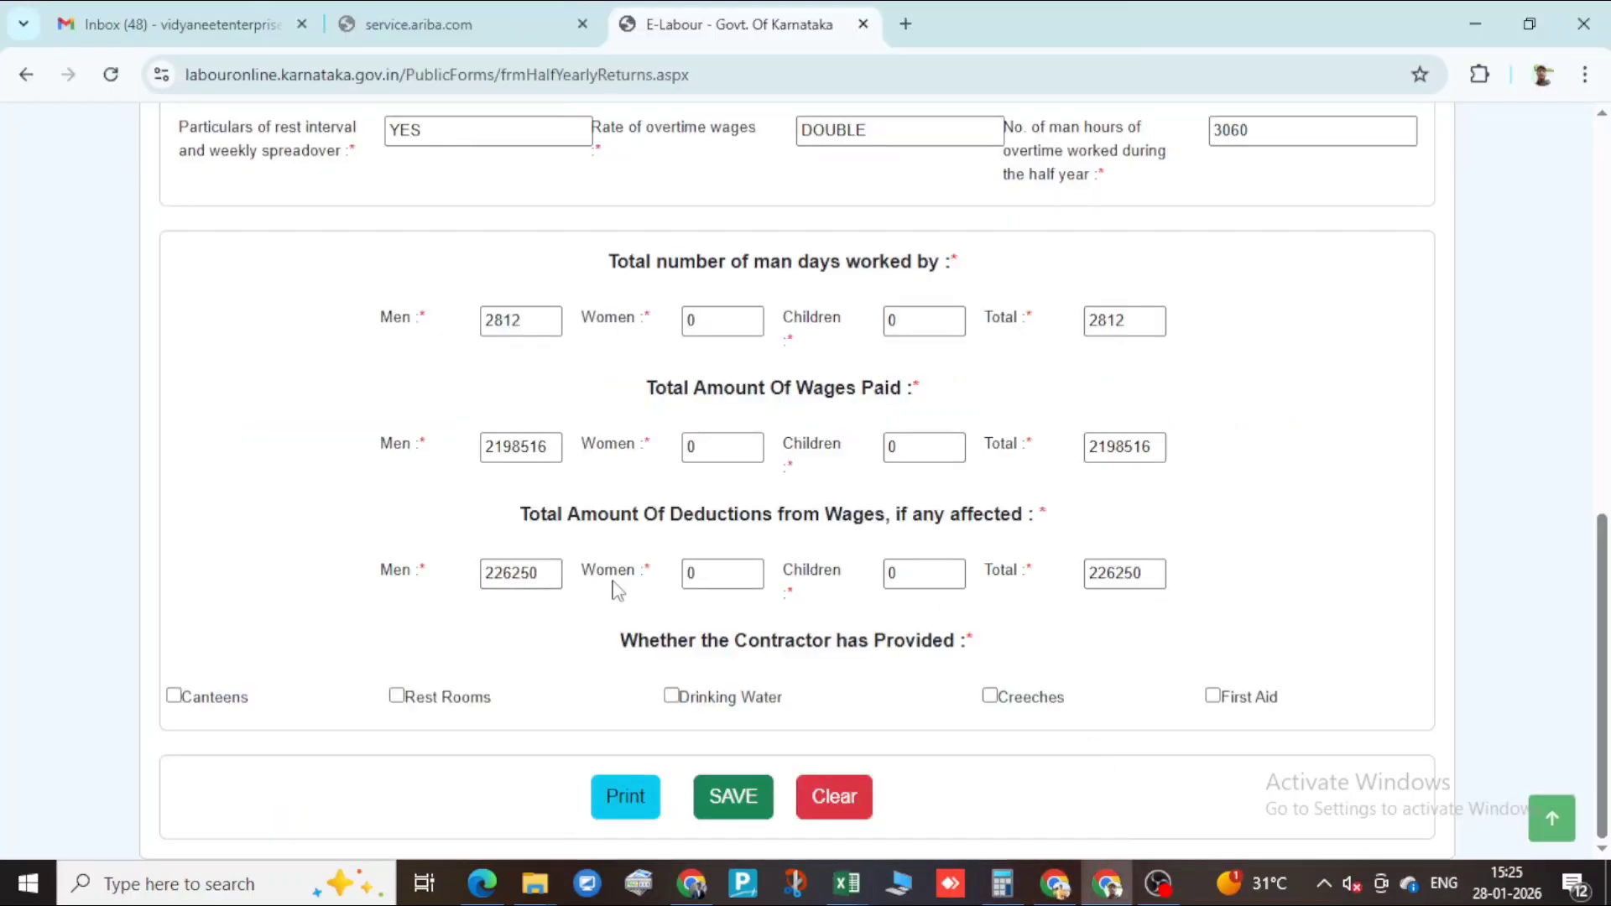
pyautogui.click(397, 696)
pyautogui.click(672, 697)
pyautogui.click(1214, 698)
# - Review the whole half yearly return, from the contractor and employer details to the working hours, man days, wages, deductions and facilities provided
pyautogui.scroll(15, 546, 600)
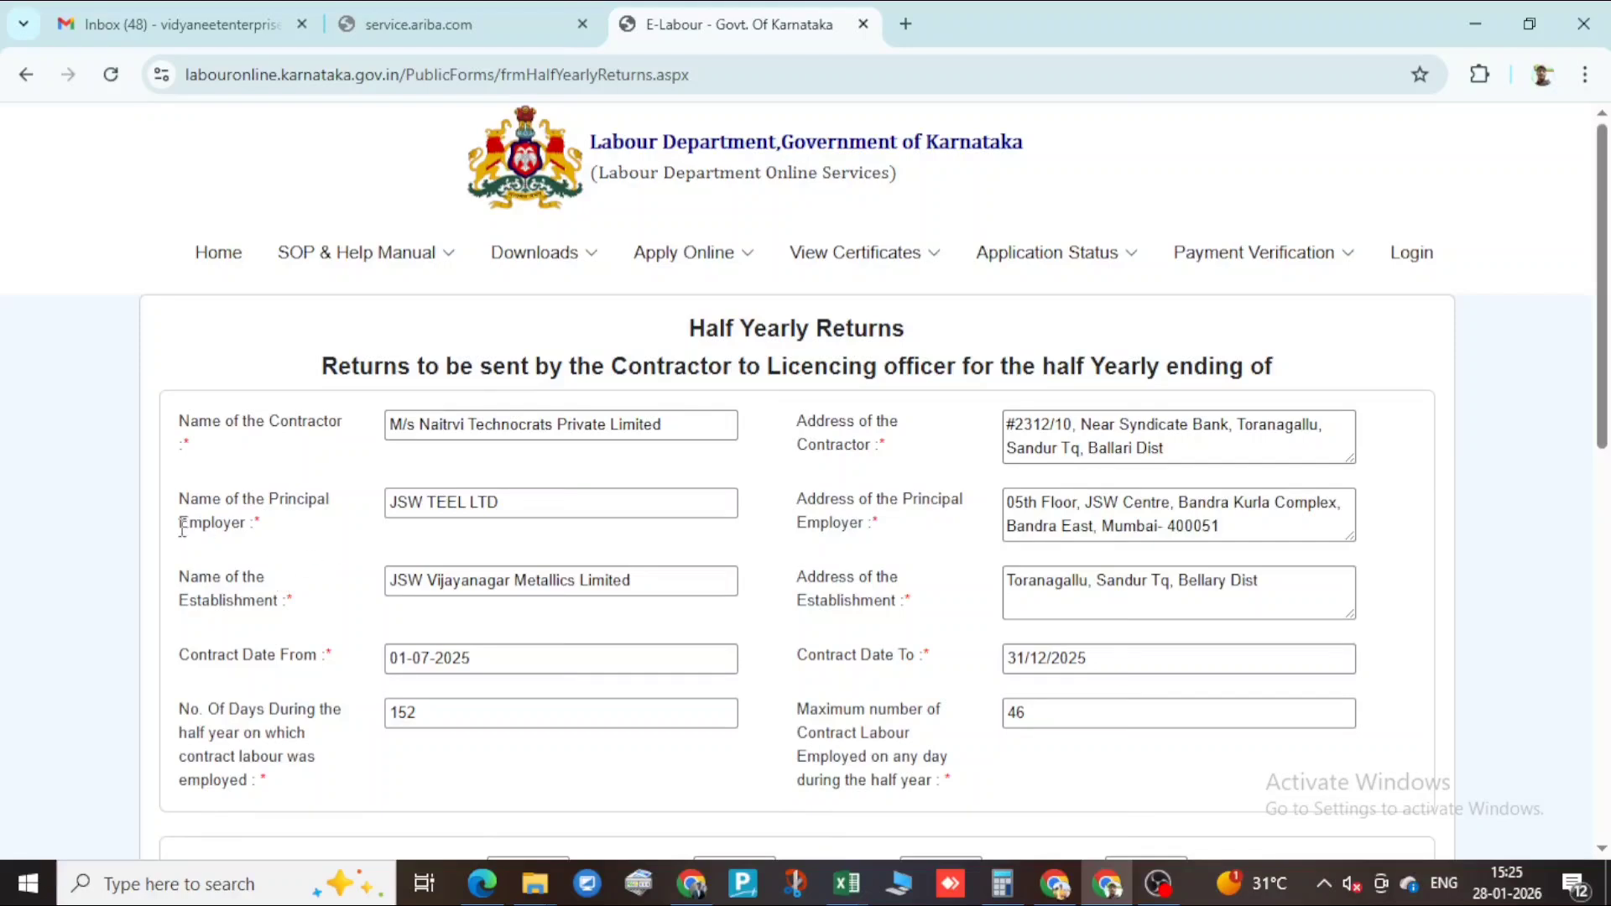
pyautogui.scroll(-3, 396, 540)
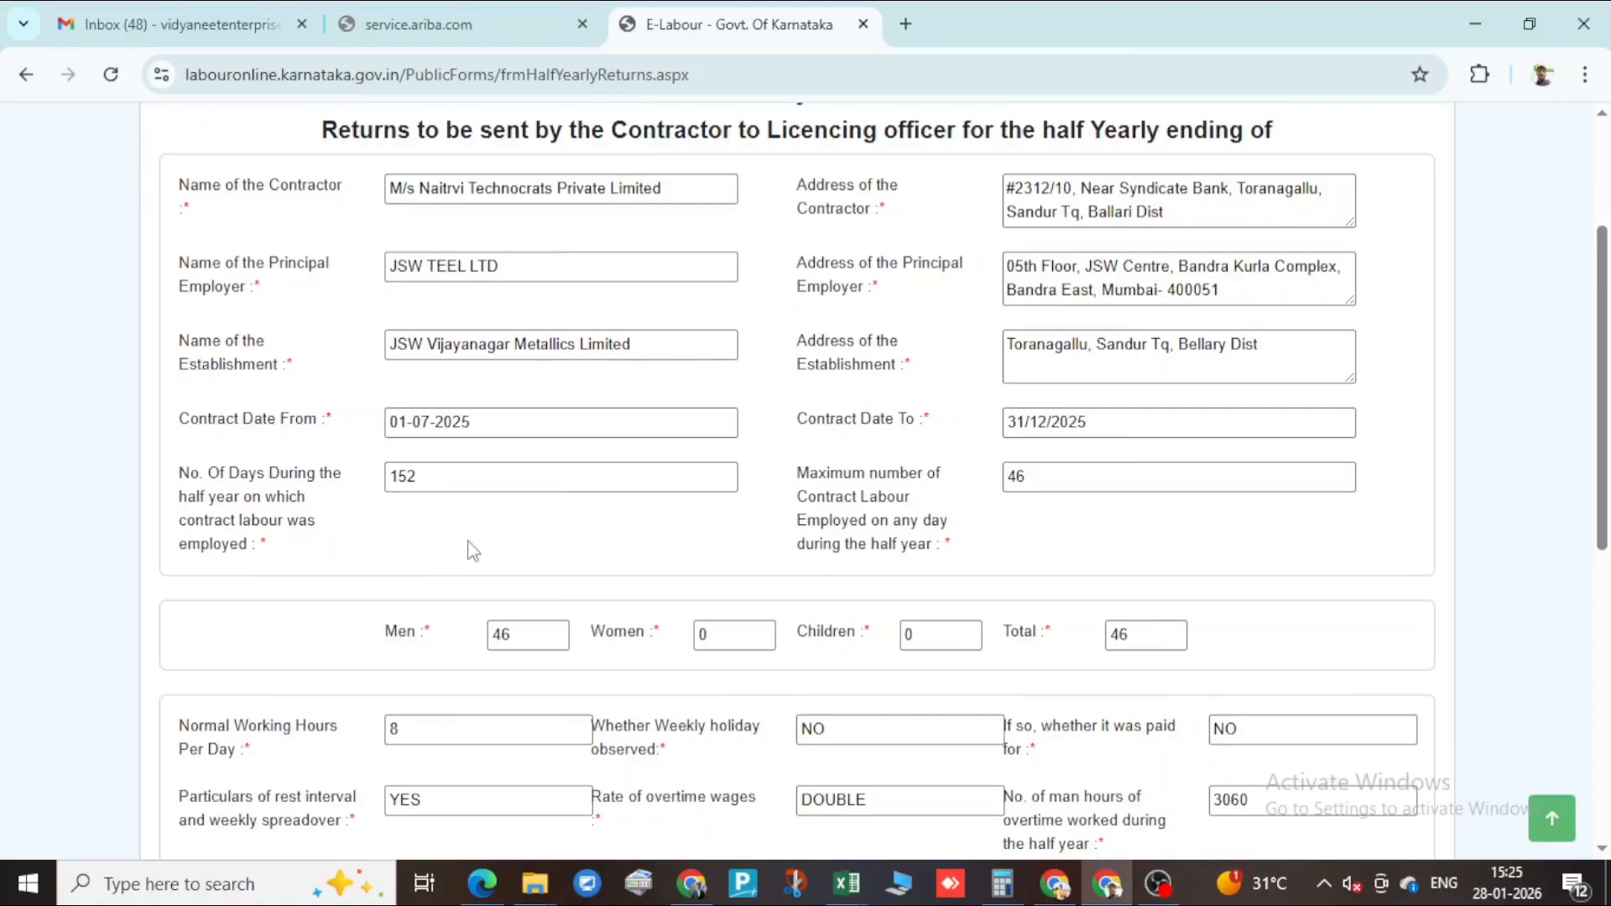
pyautogui.scroll(-1, 526, 543)
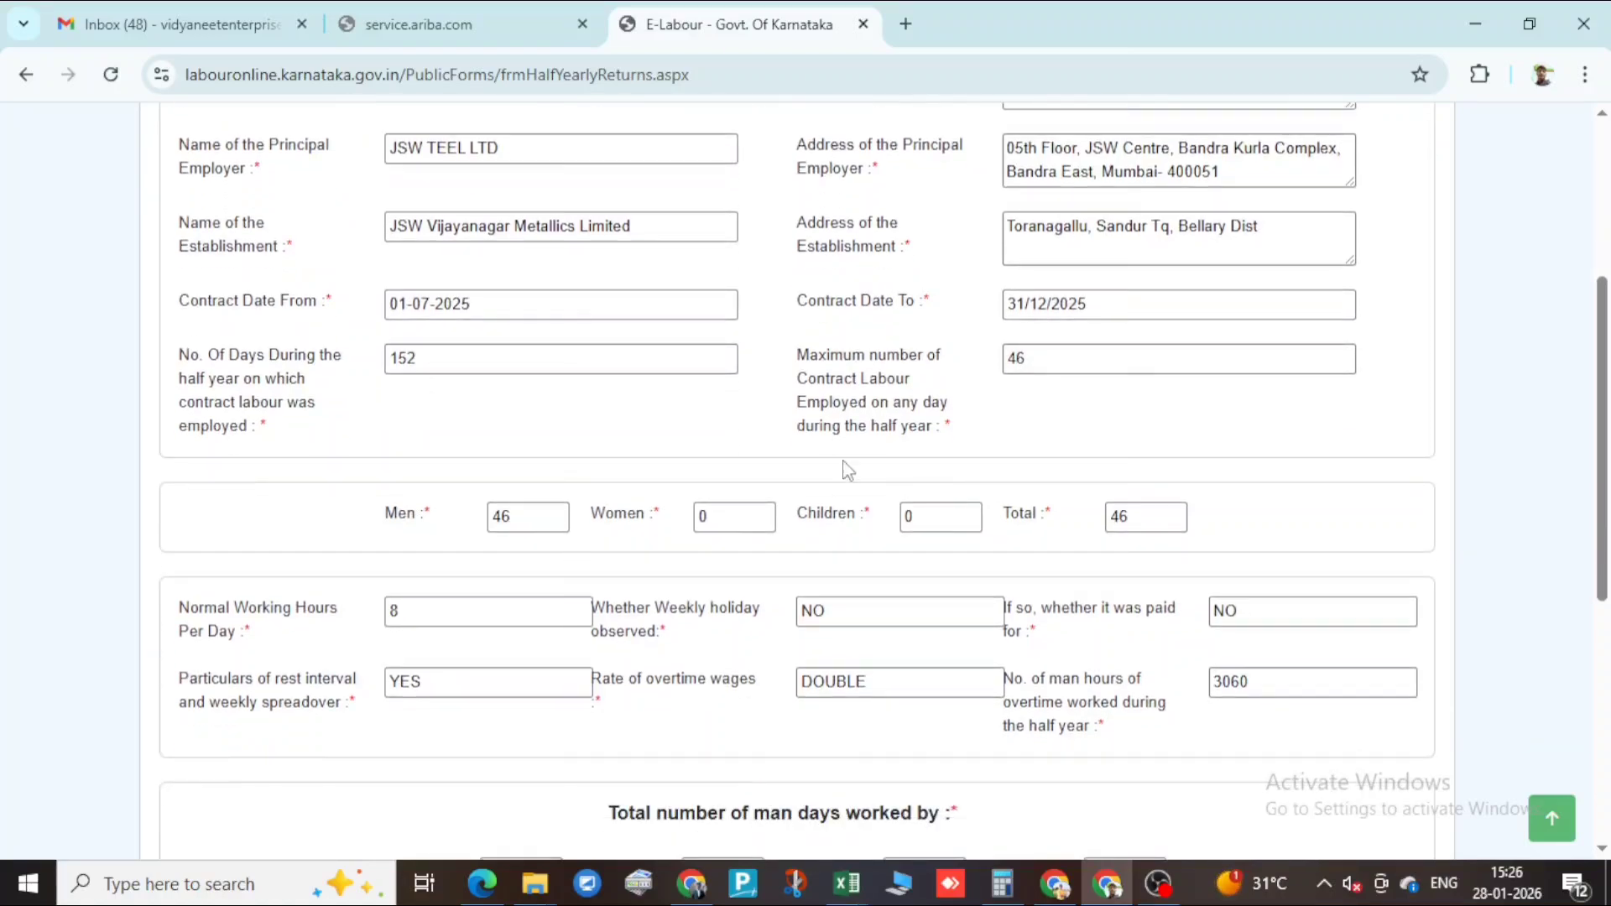
pyautogui.scroll(-1, 842, 503)
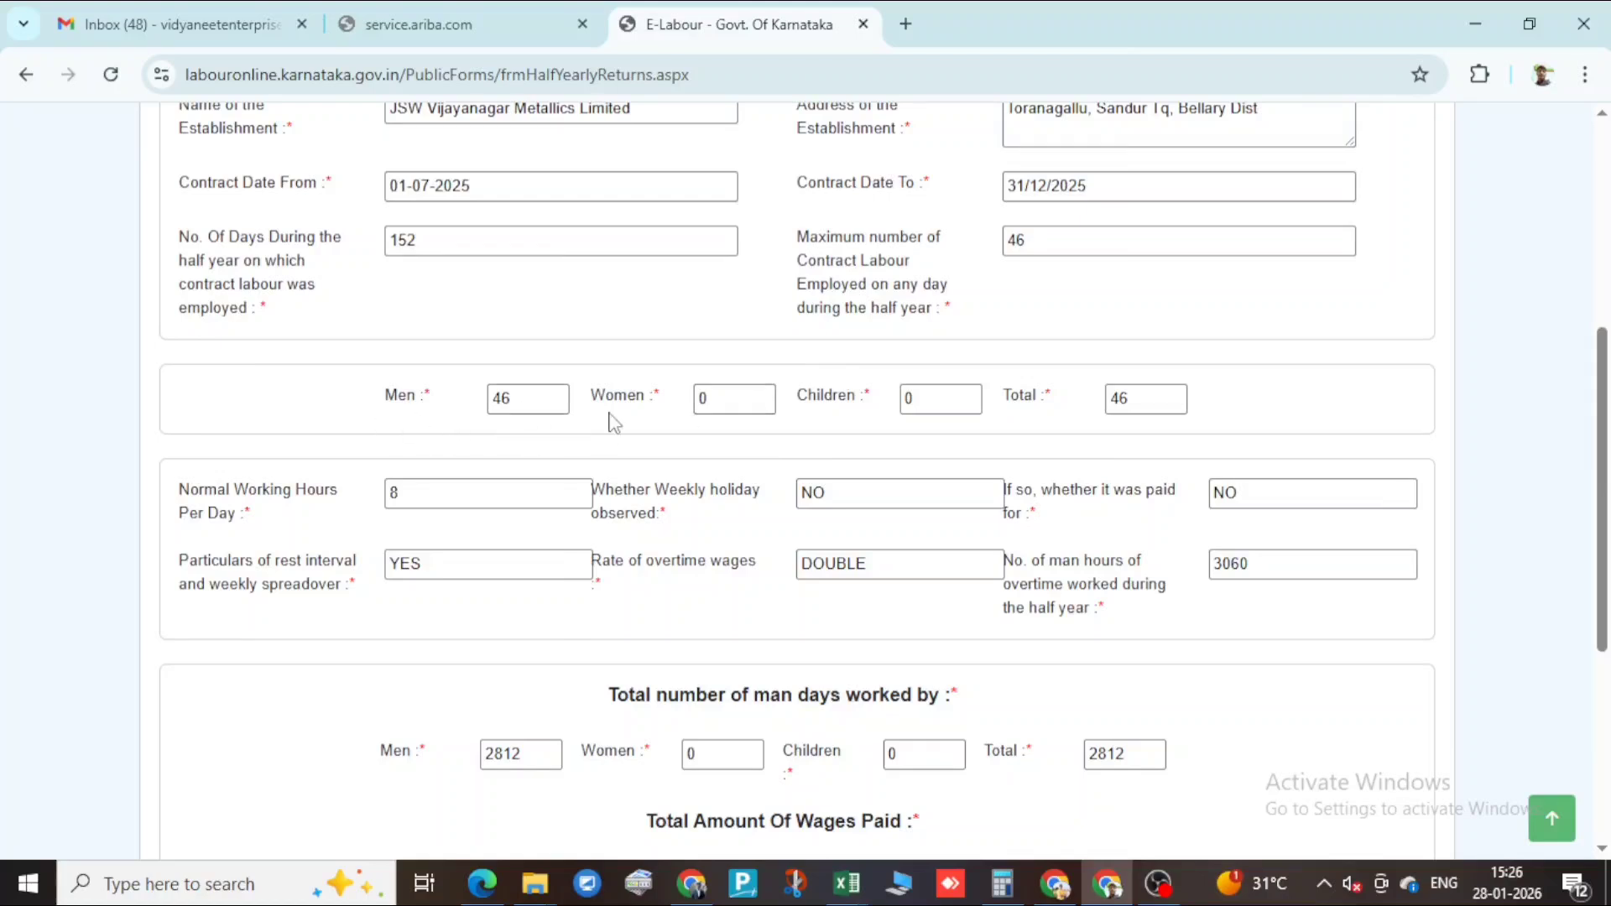
pyautogui.scroll(-1, 814, 486)
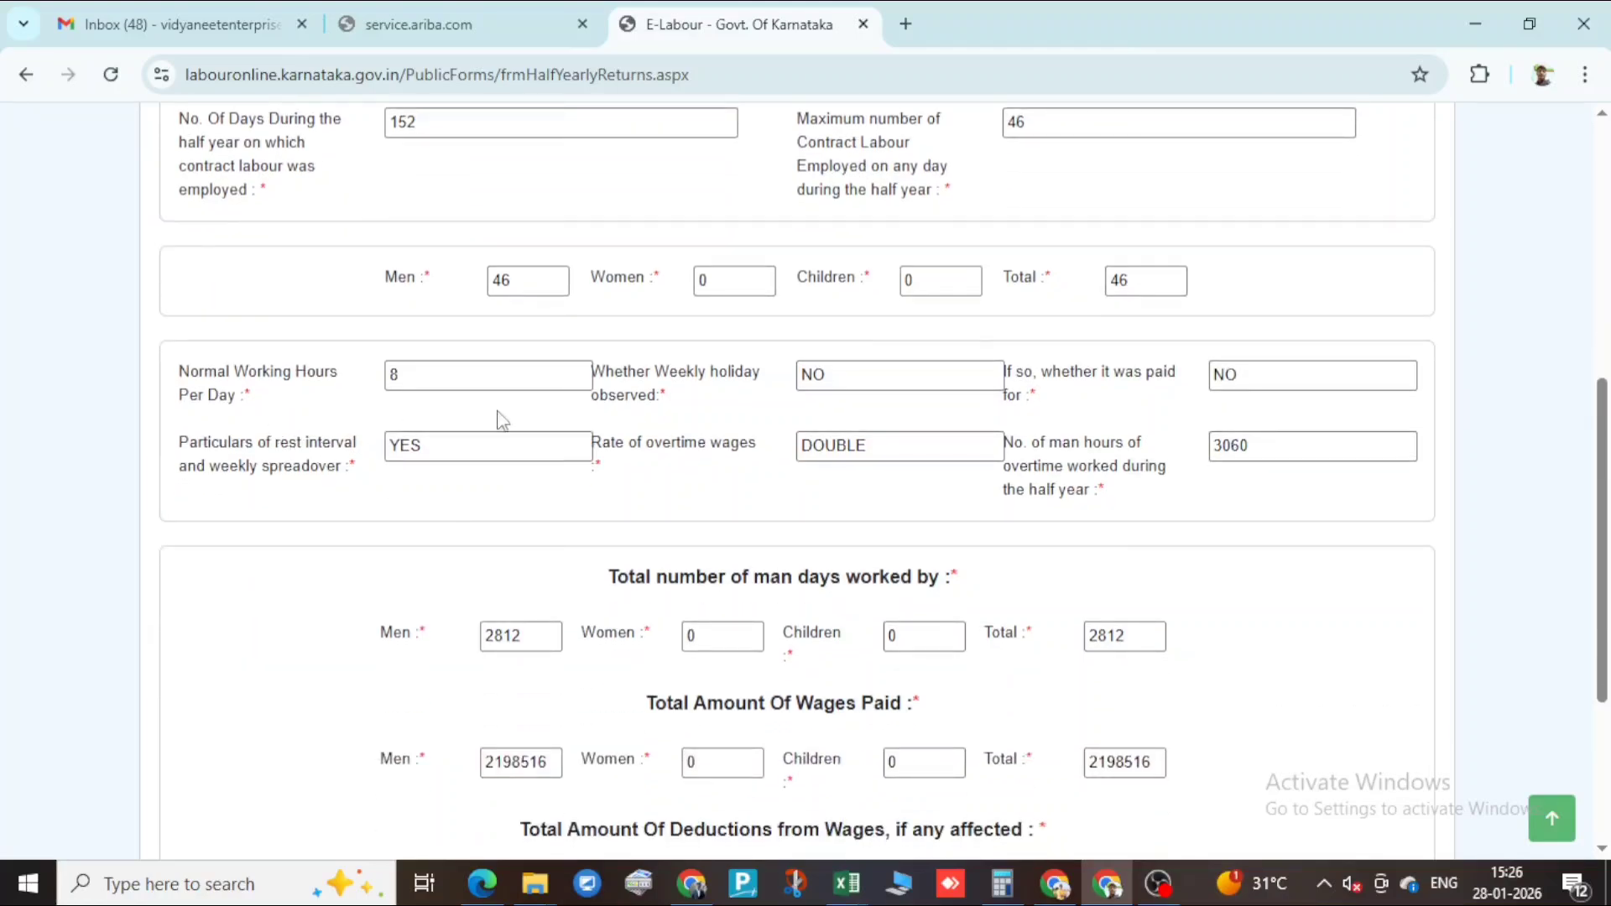
pyautogui.scroll(-1, 588, 568)
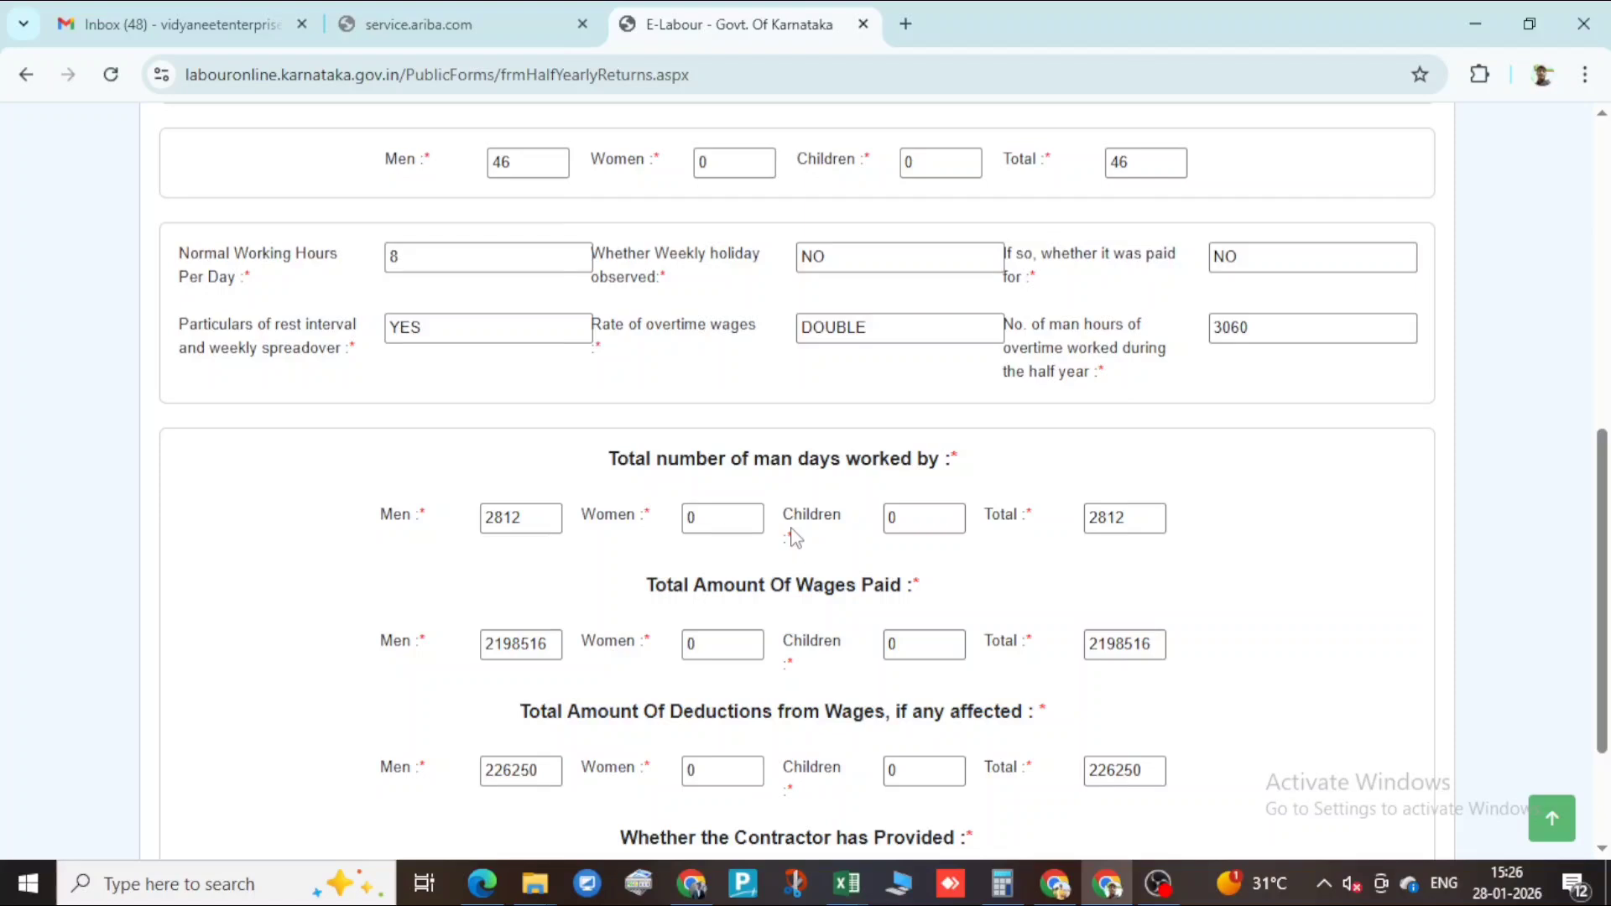
pyautogui.scroll(-2, 623, 565)
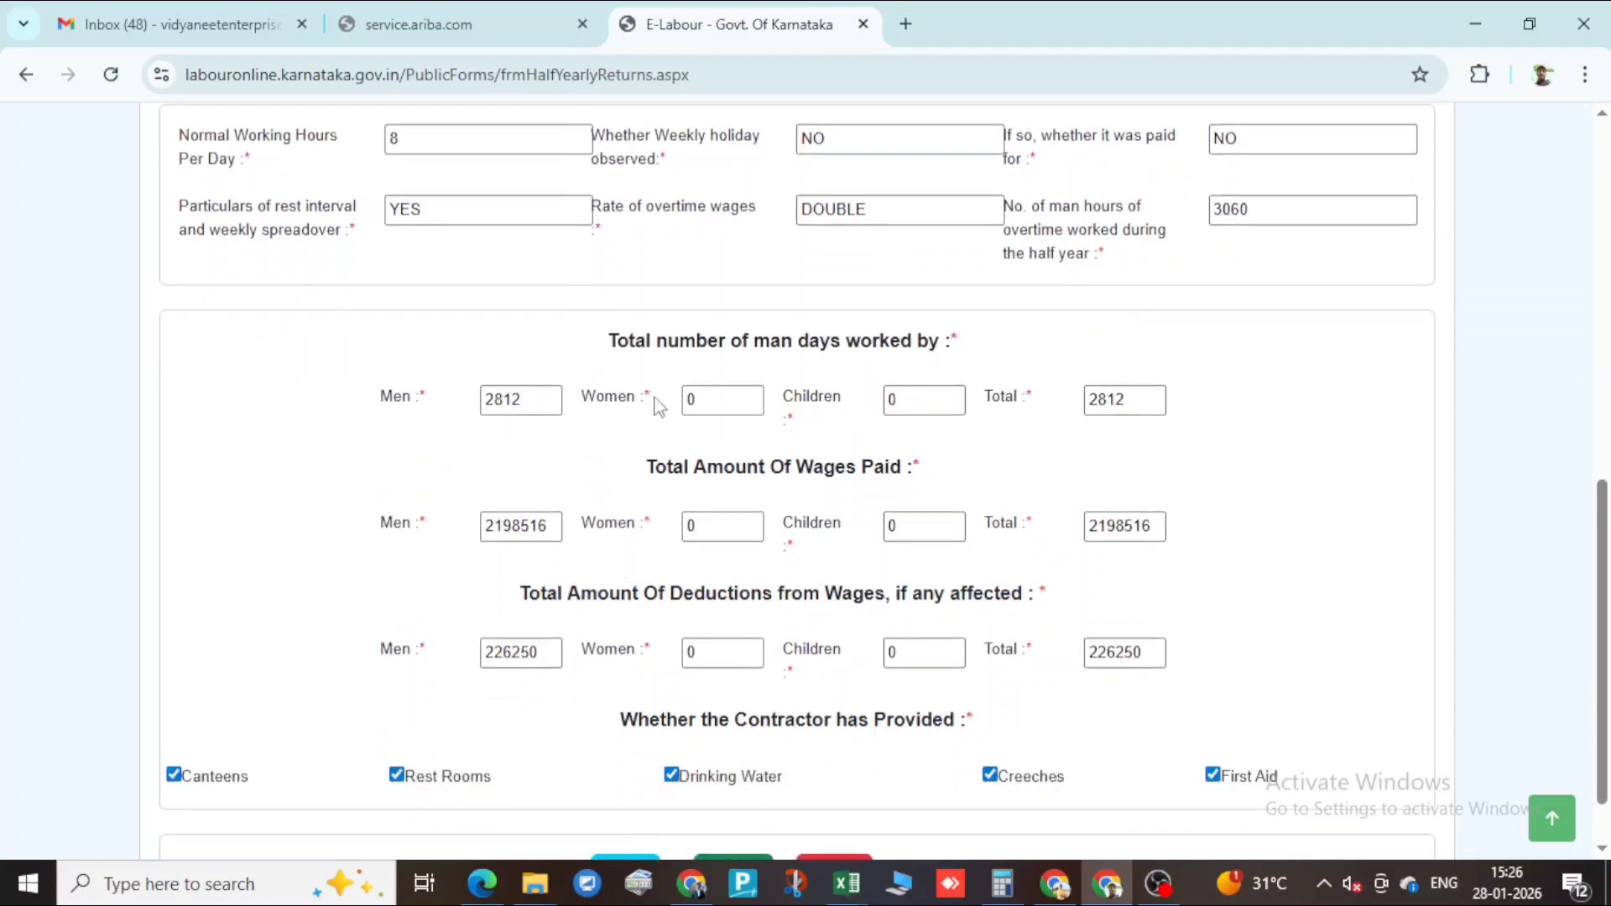
pyautogui.scroll(-1, 593, 559)
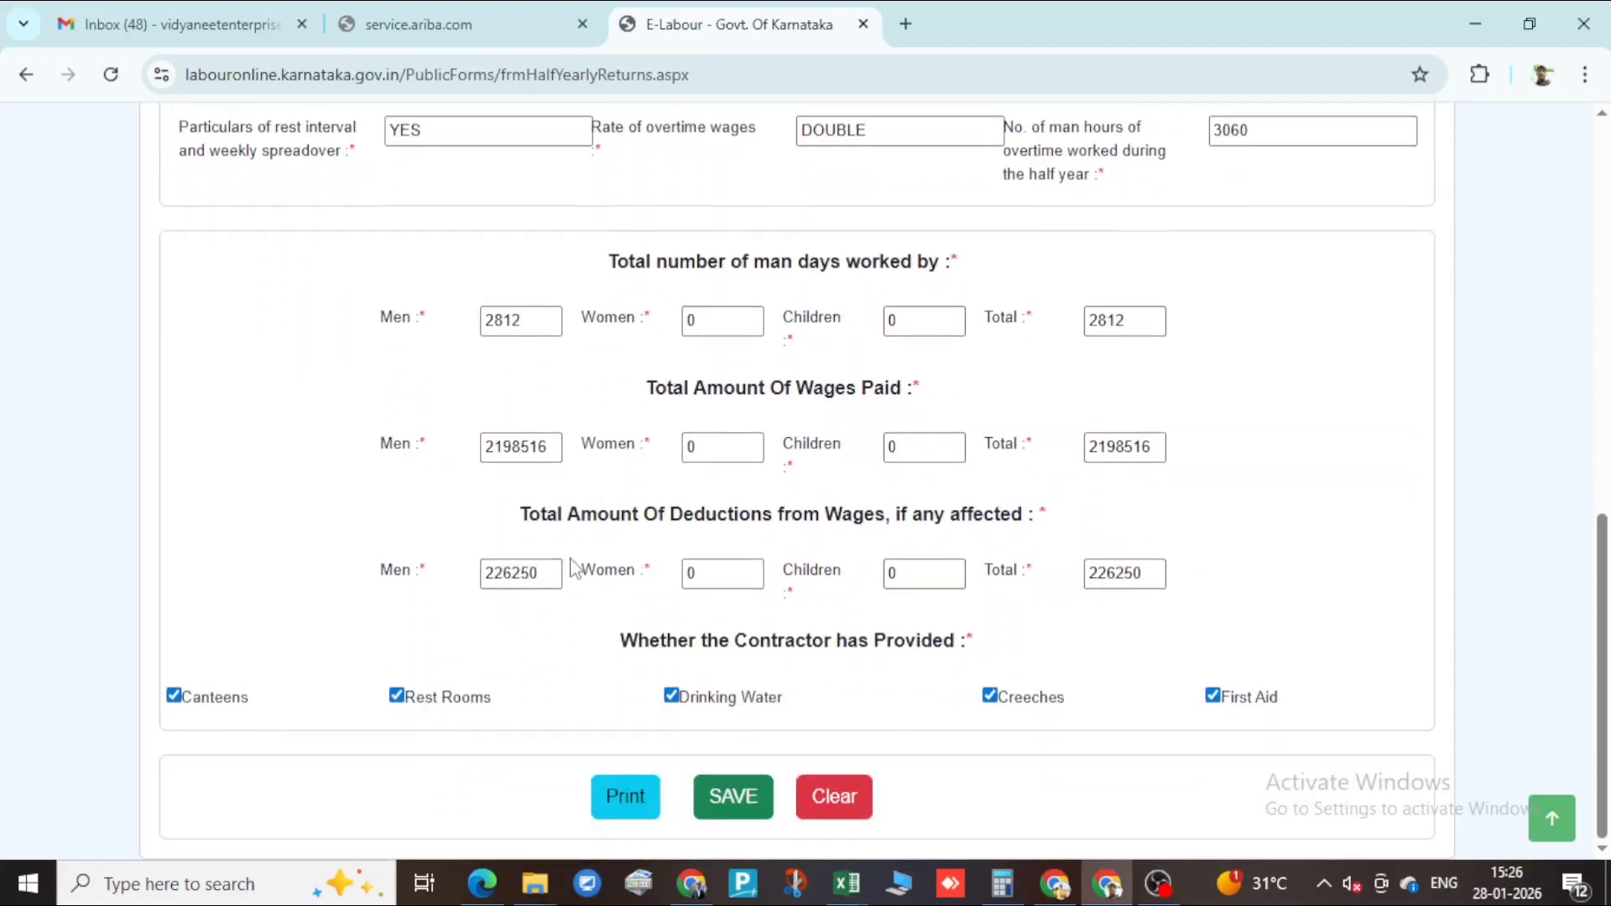
# - Print the return to PDF in landscape layout and save it in Downloads as "E-Labour - Govt. Of Karnataka-DEC25 NTPL"
pyautogui.click(628, 799)
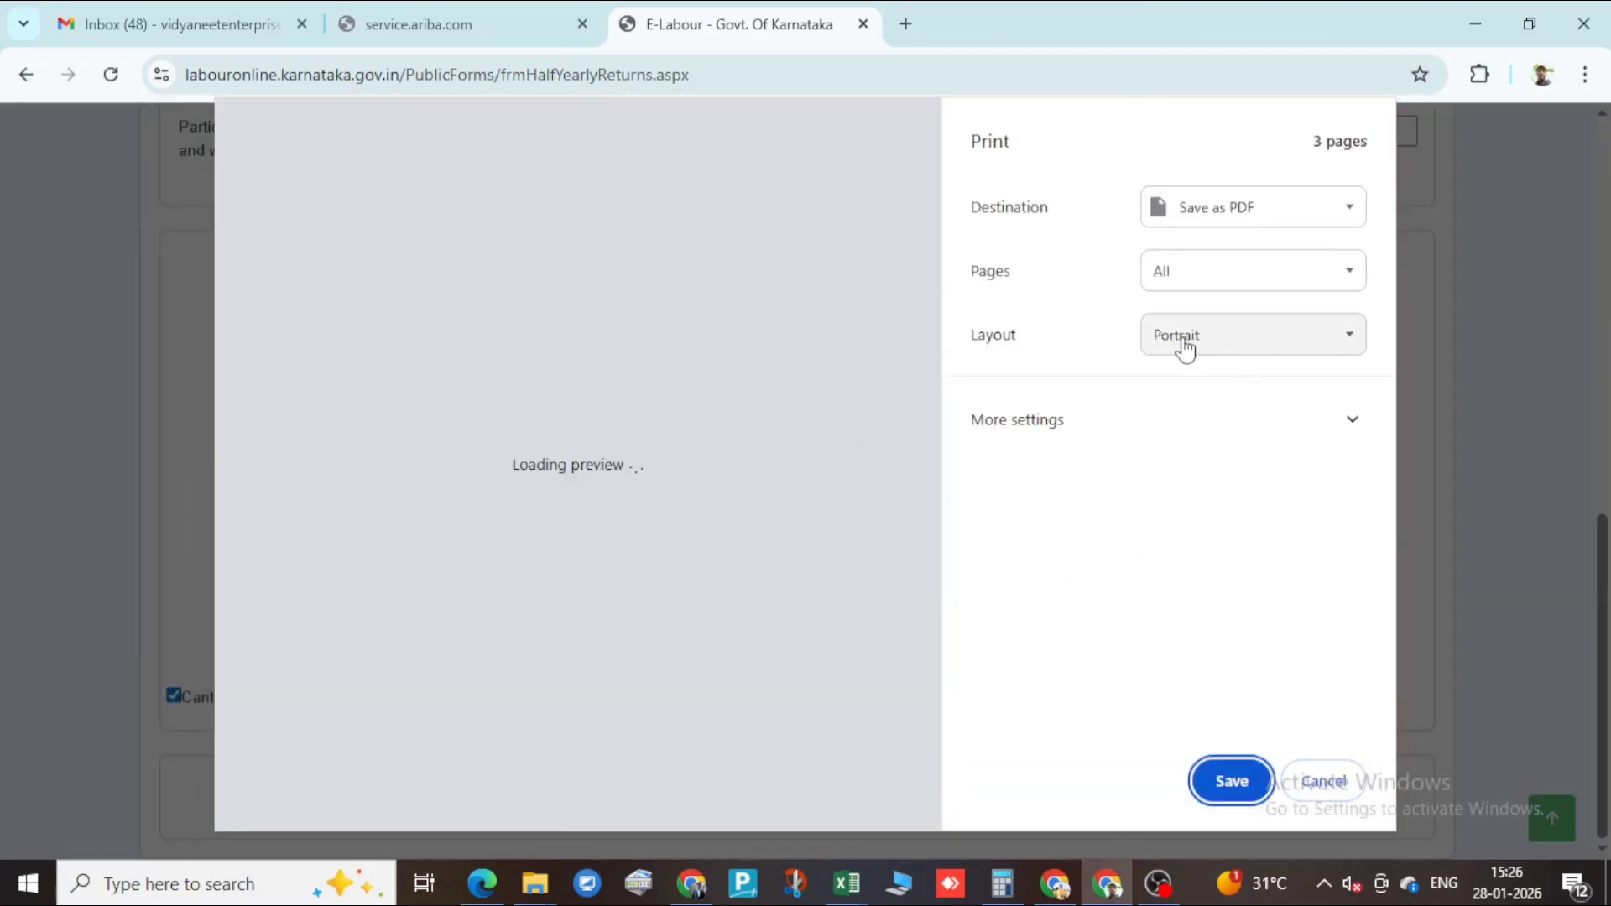
pyautogui.click(1189, 342)
pyautogui.click(1191, 402)
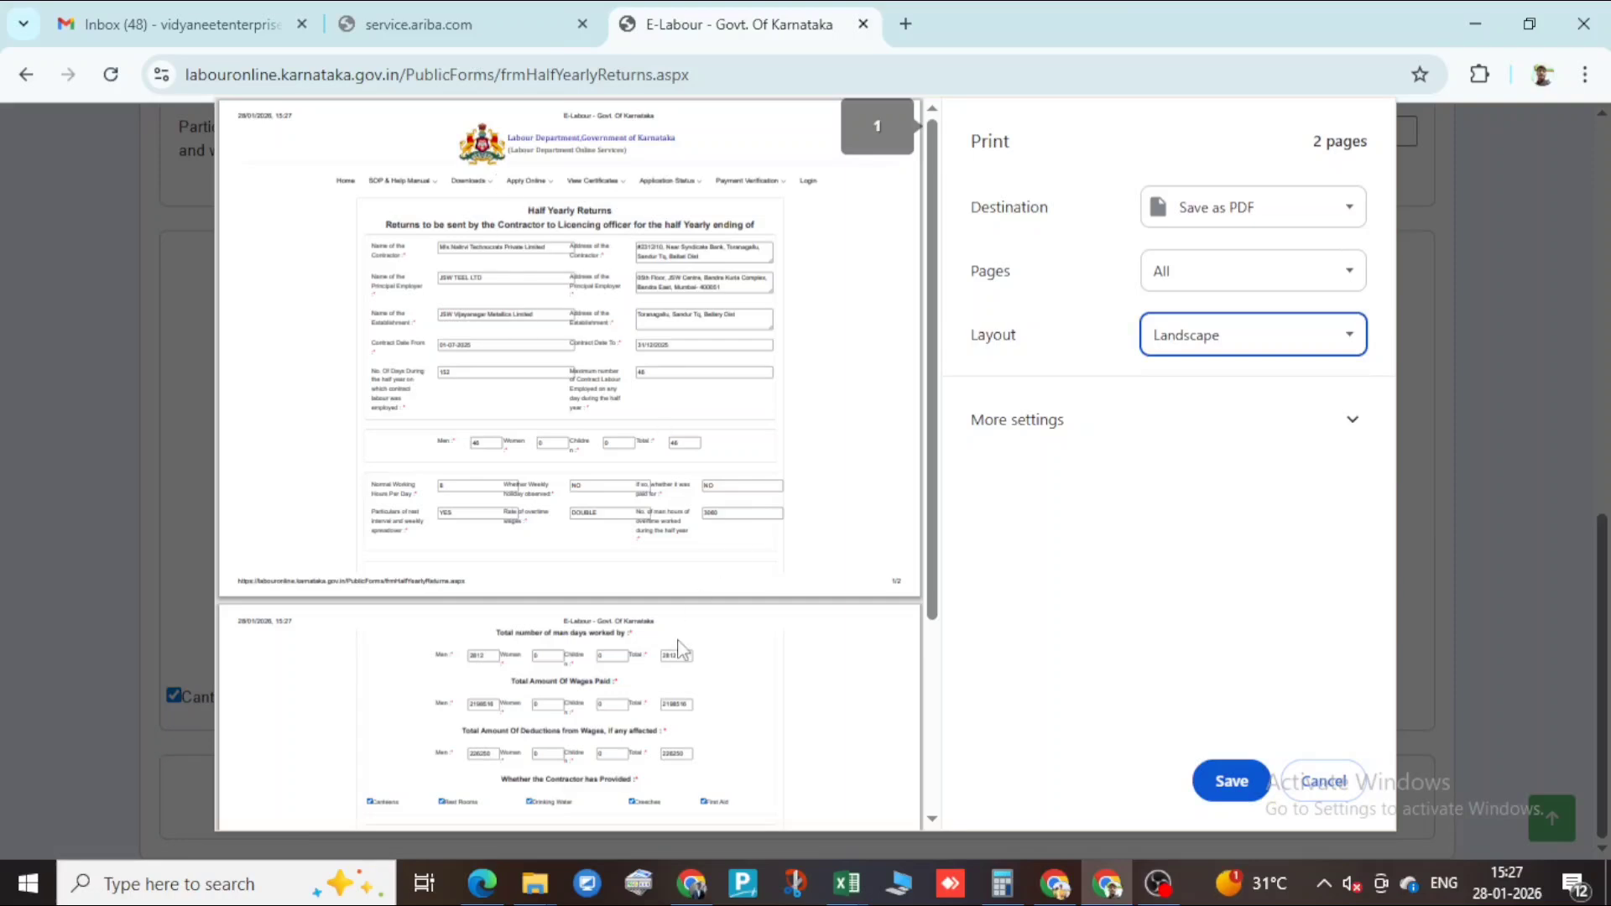
pyautogui.scroll(-6, 732, 574)
pyautogui.click(1230, 781)
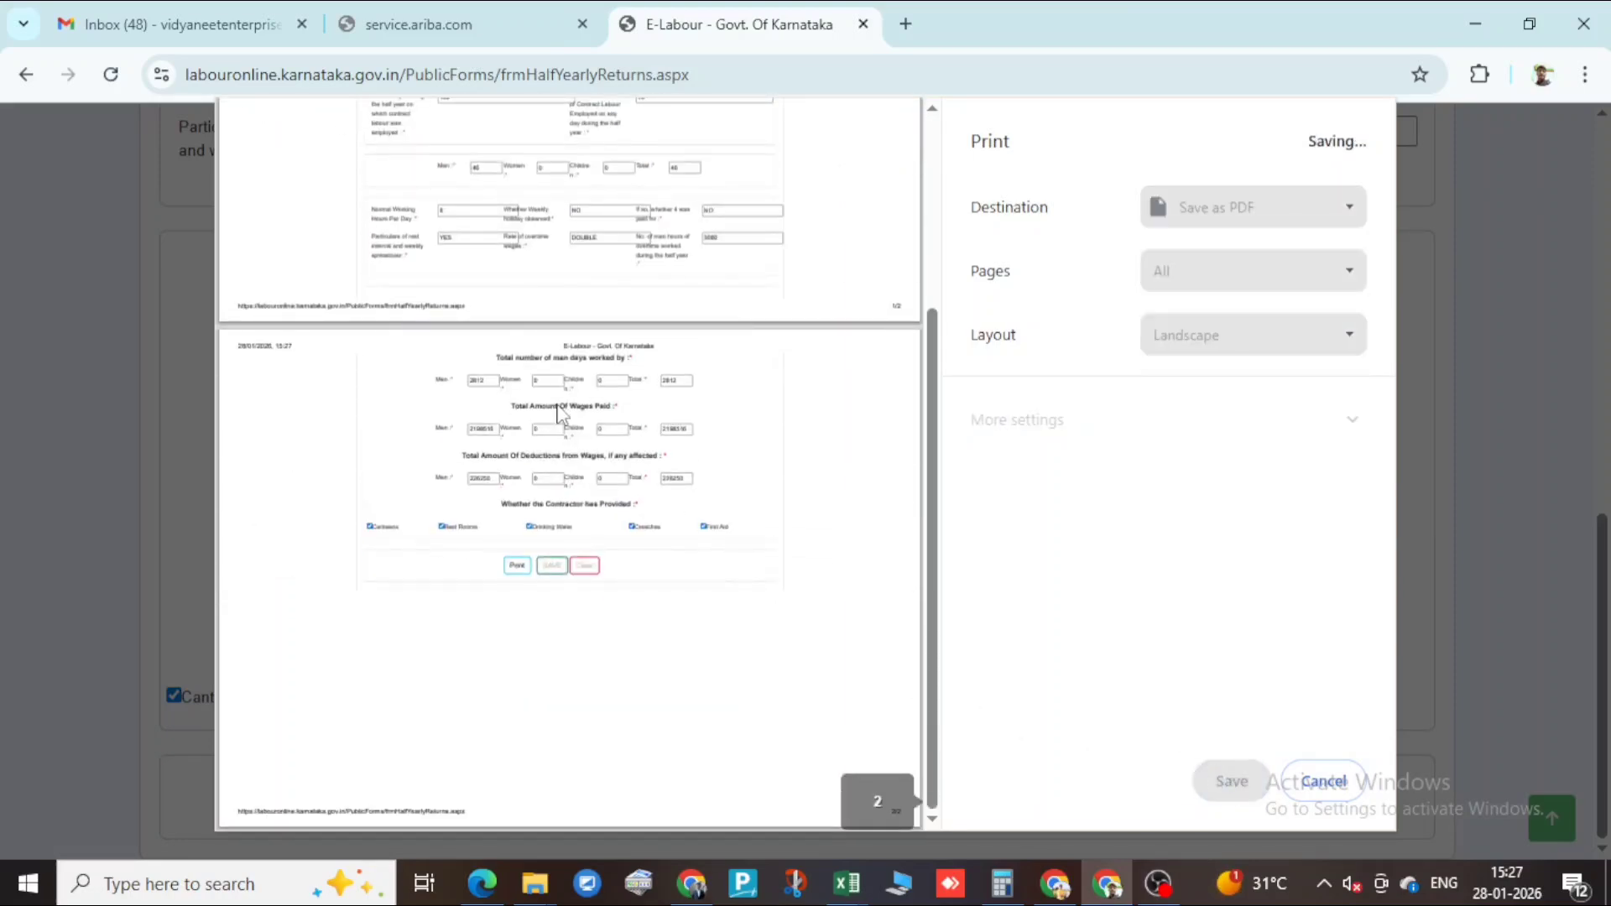
pyautogui.click(380, 99)
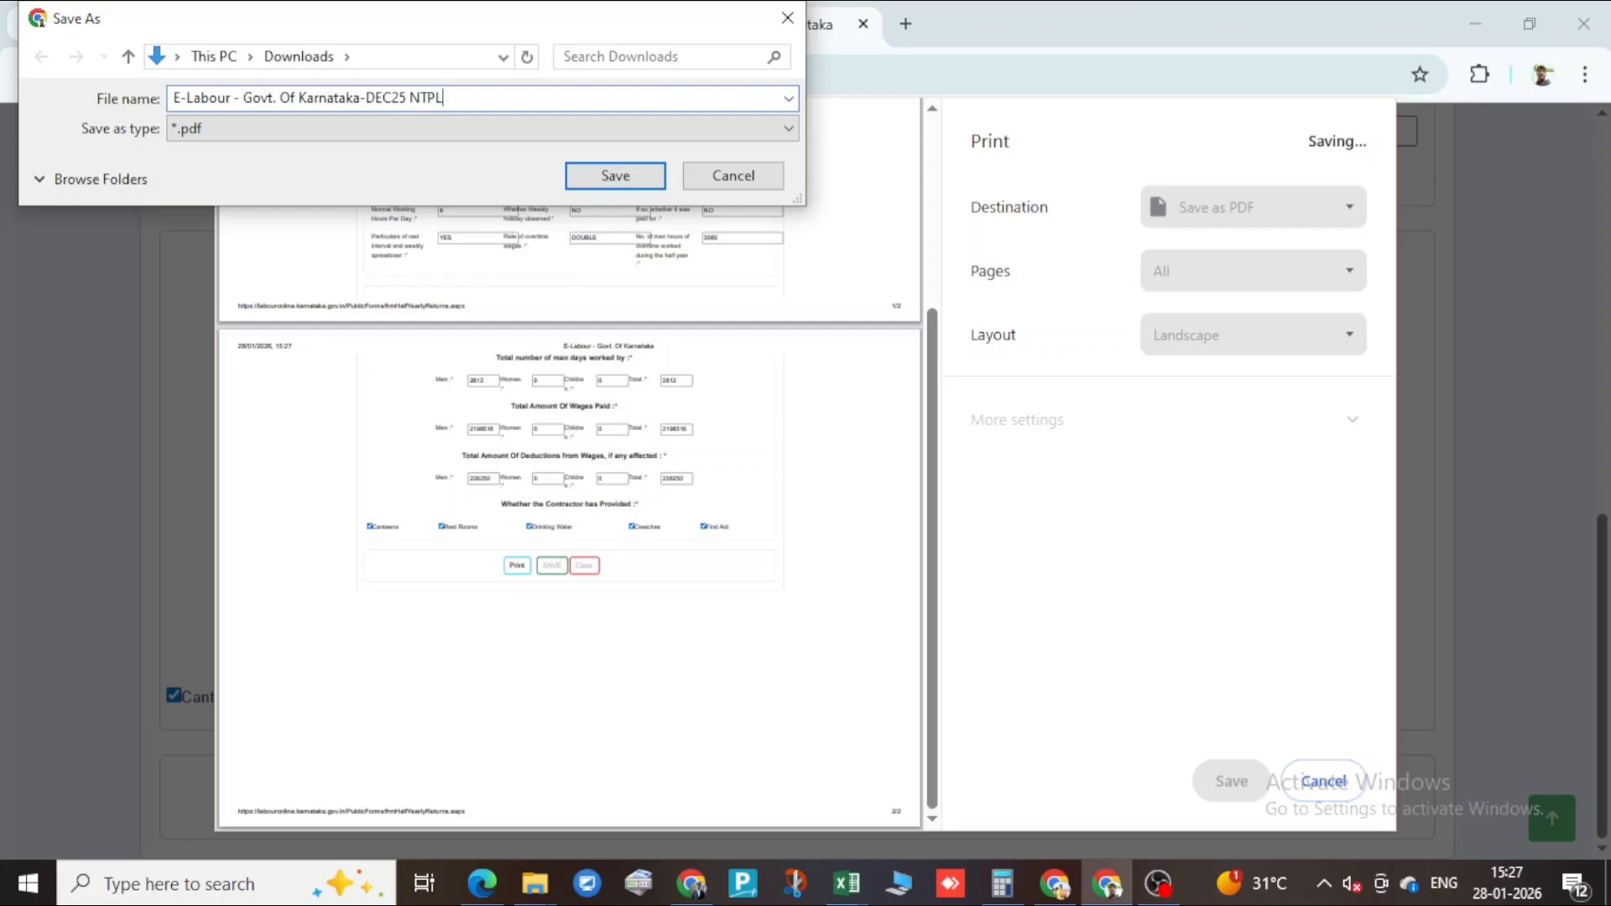
pyautogui.click(611, 177)
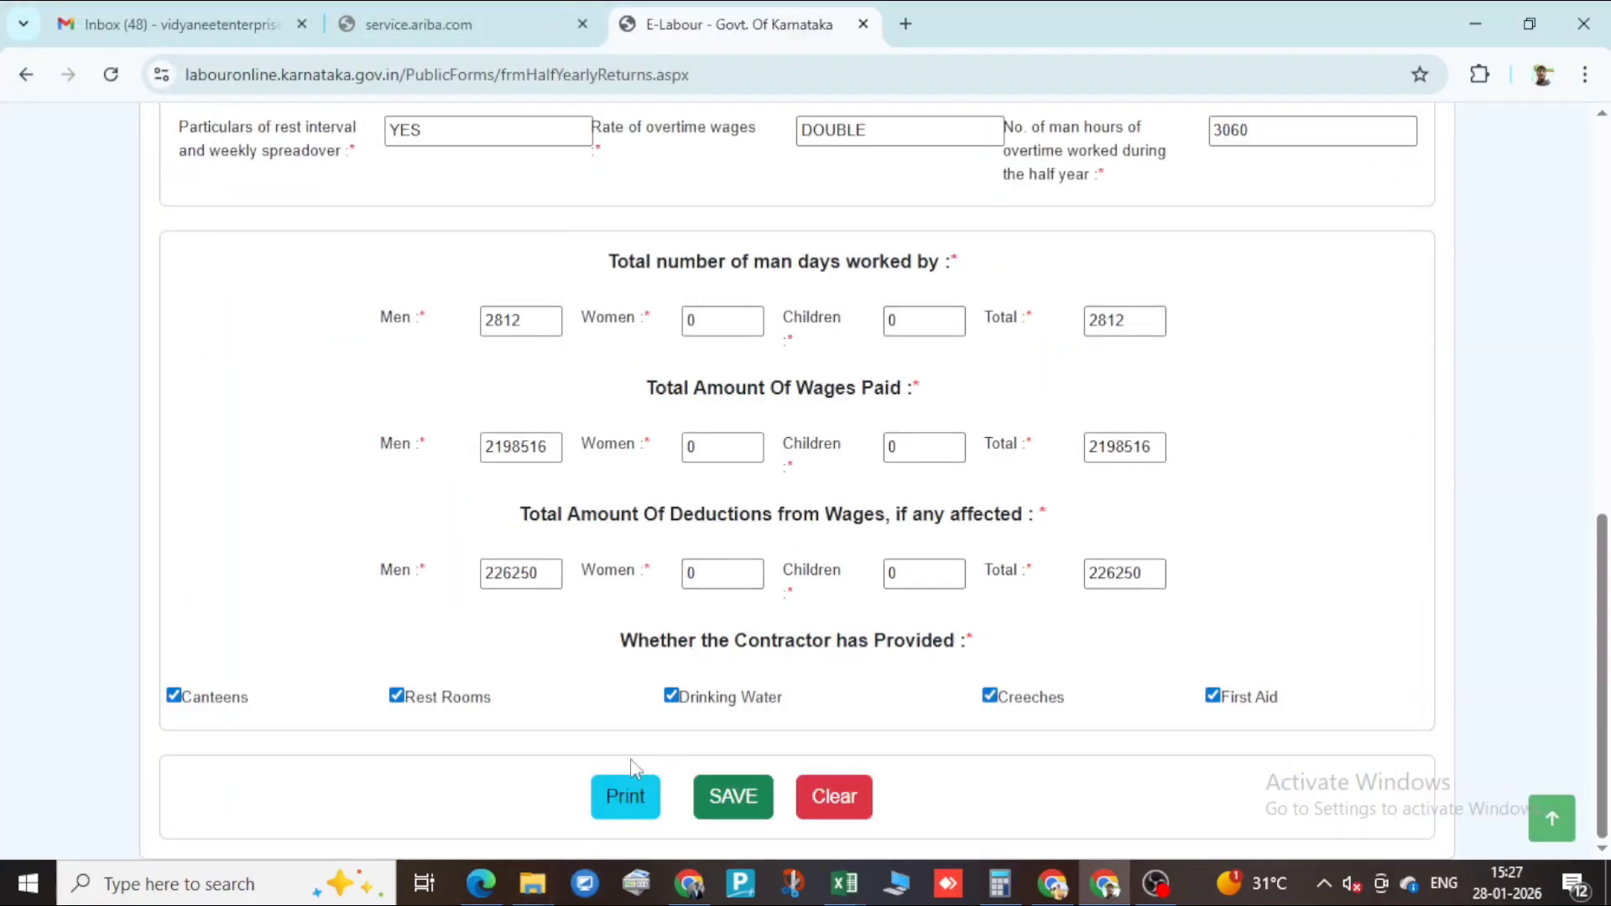
# - Close the PDF opened in Acrobat and open "E-Labour - Govt. Of Karnataka-DEC25 NTPL" from the Downloads folder in File Explorer
pyautogui.moveTo(530, 882)
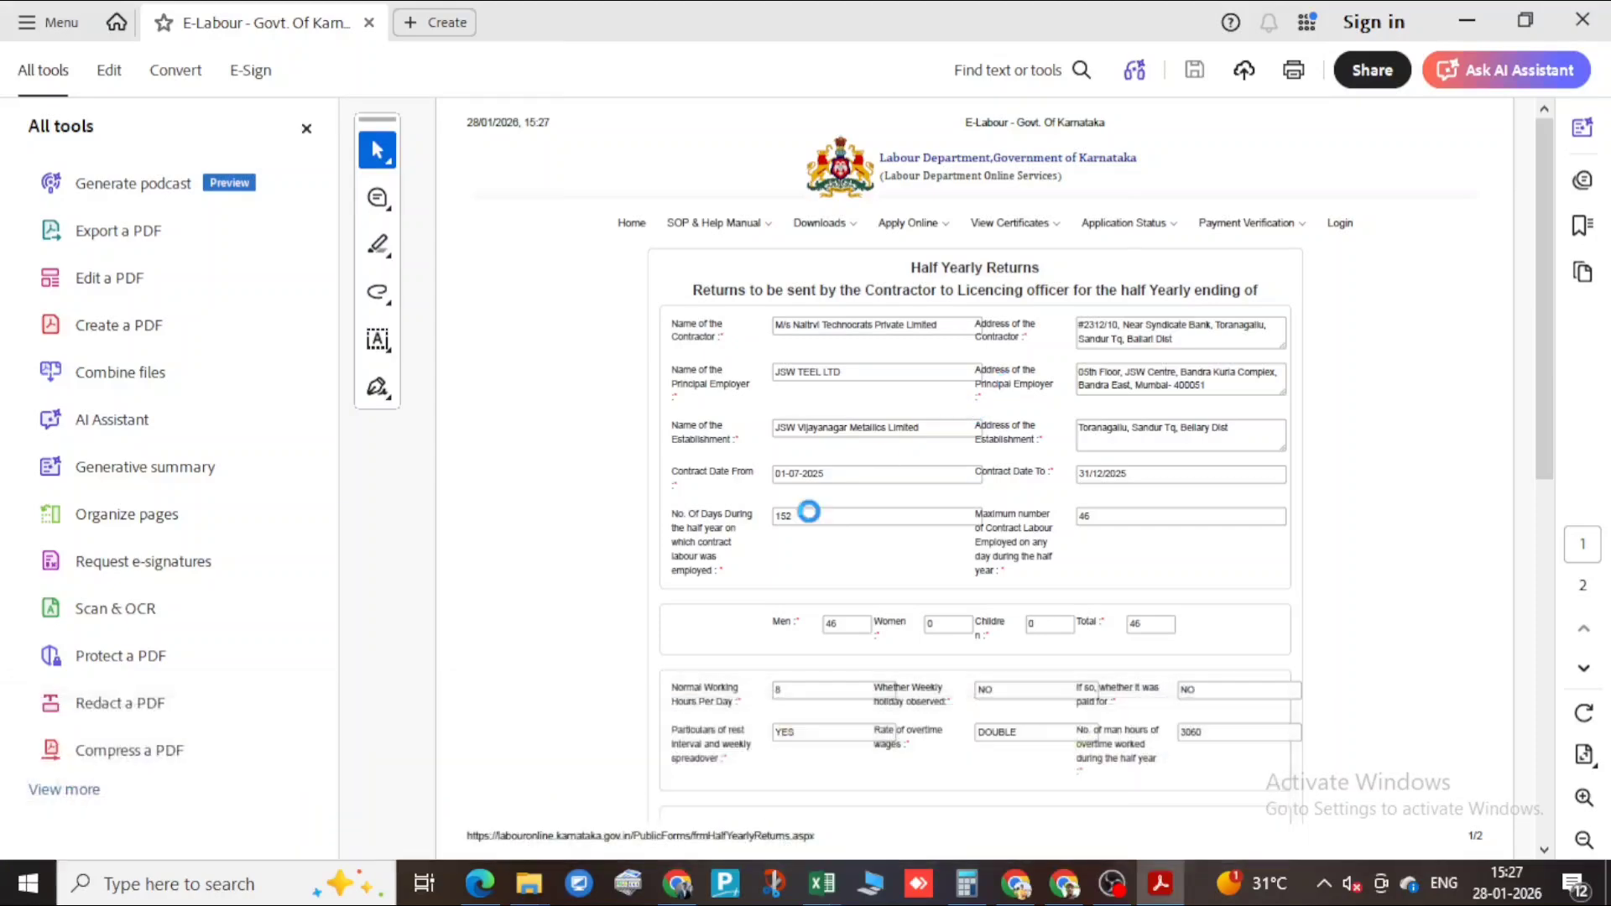
pyautogui.click(1583, 20)
pyautogui.moveTo(530, 883)
pyautogui.click(164, 768)
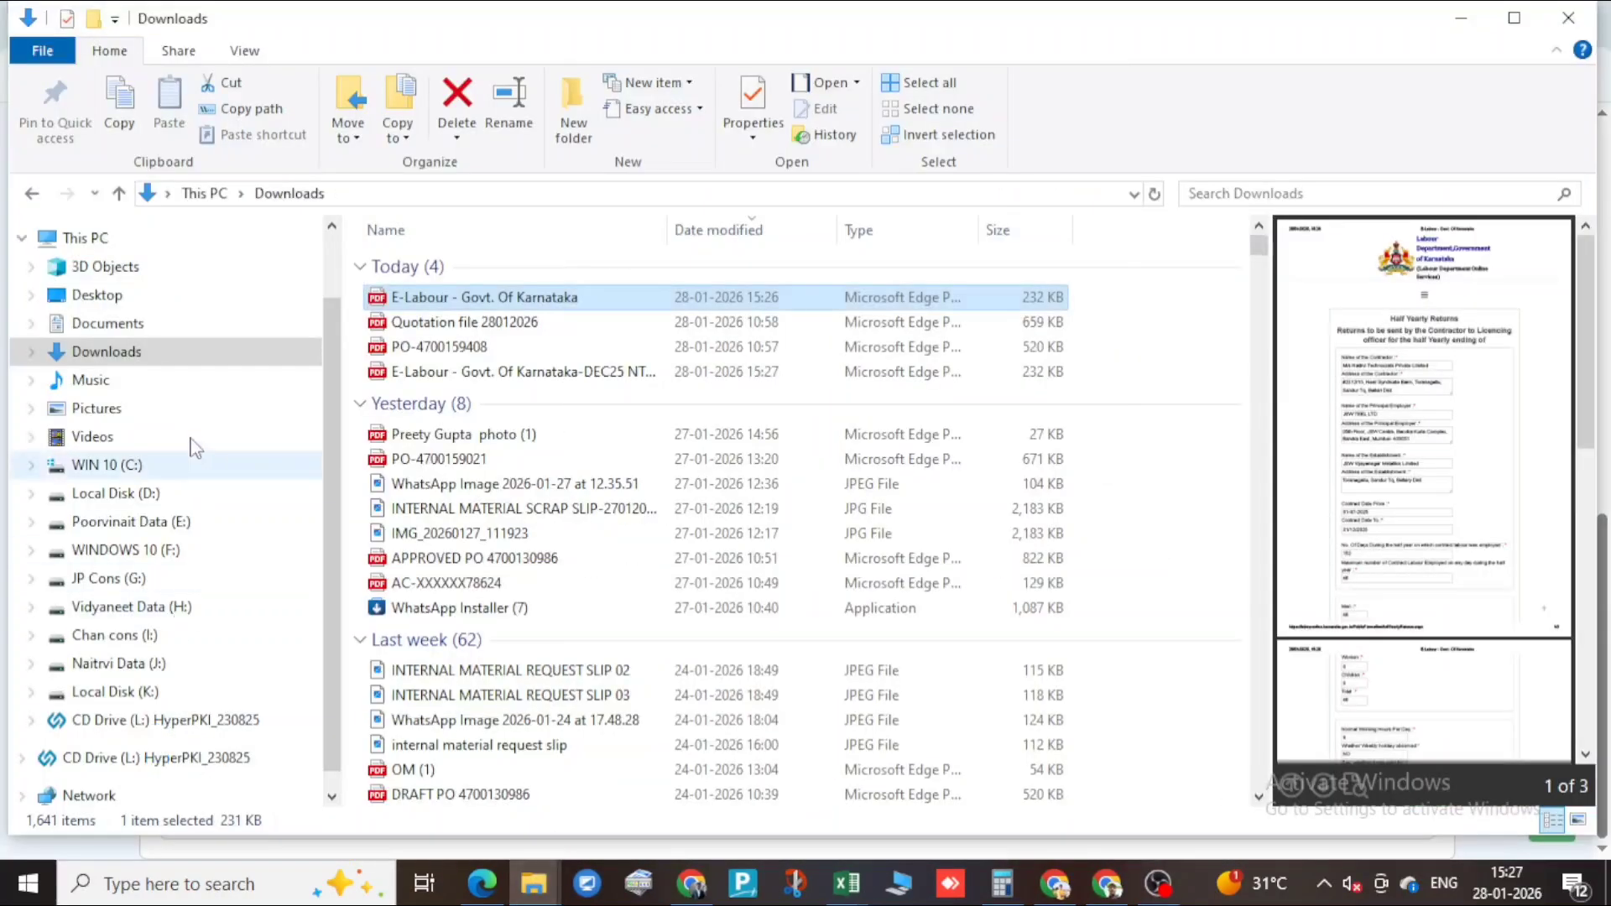
pyautogui.click(126, 324)
pyautogui.click(133, 350)
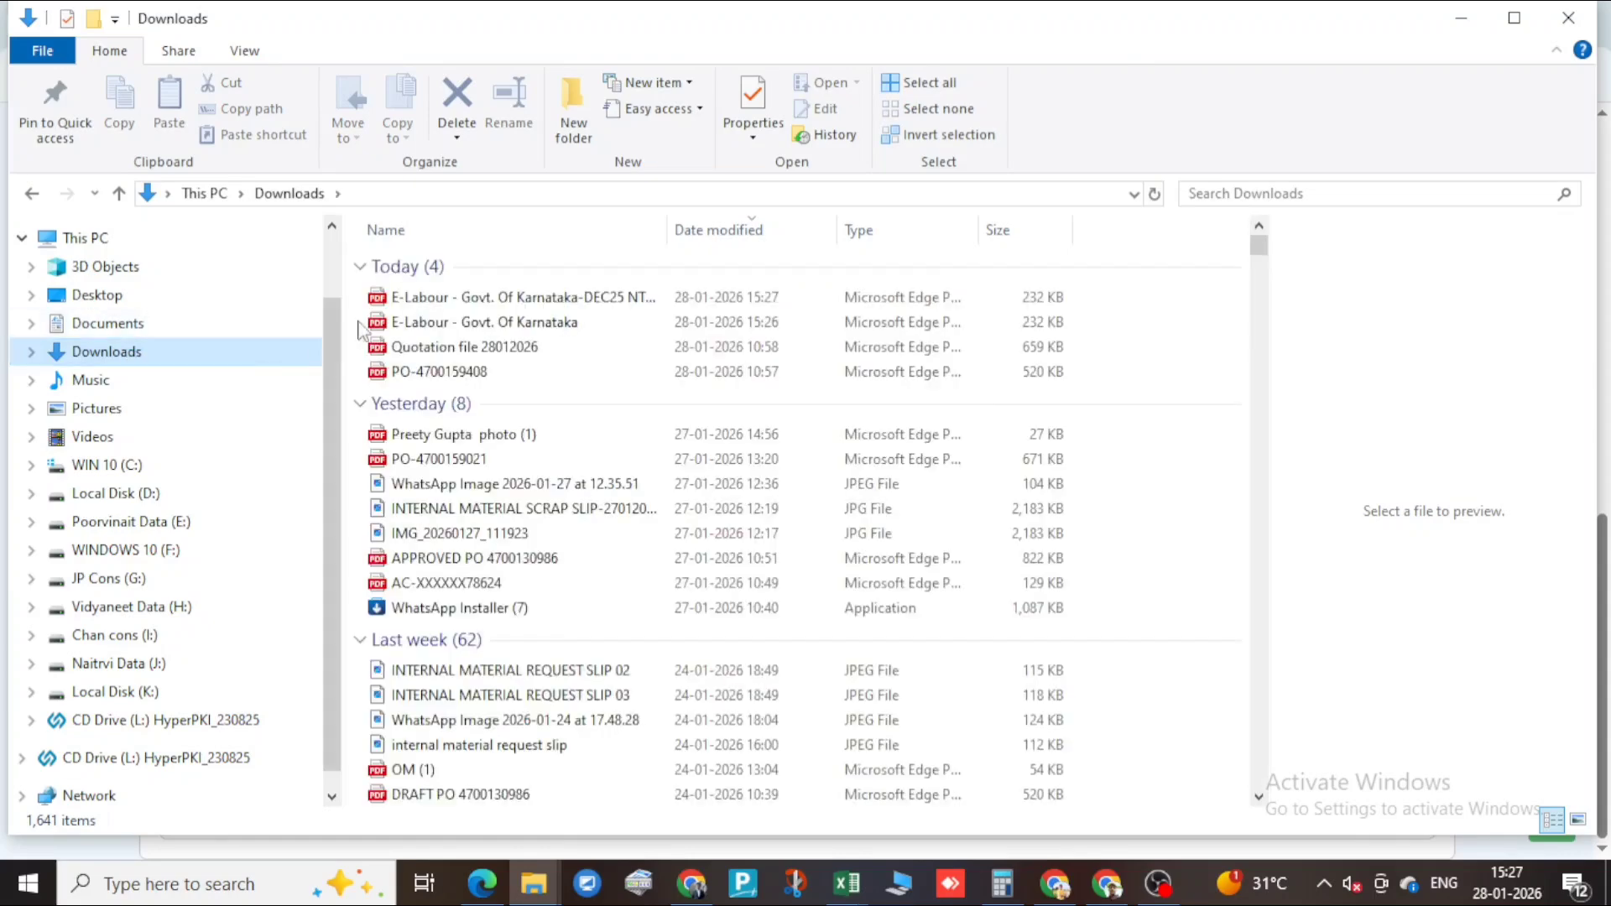
pyautogui.click(495, 304)
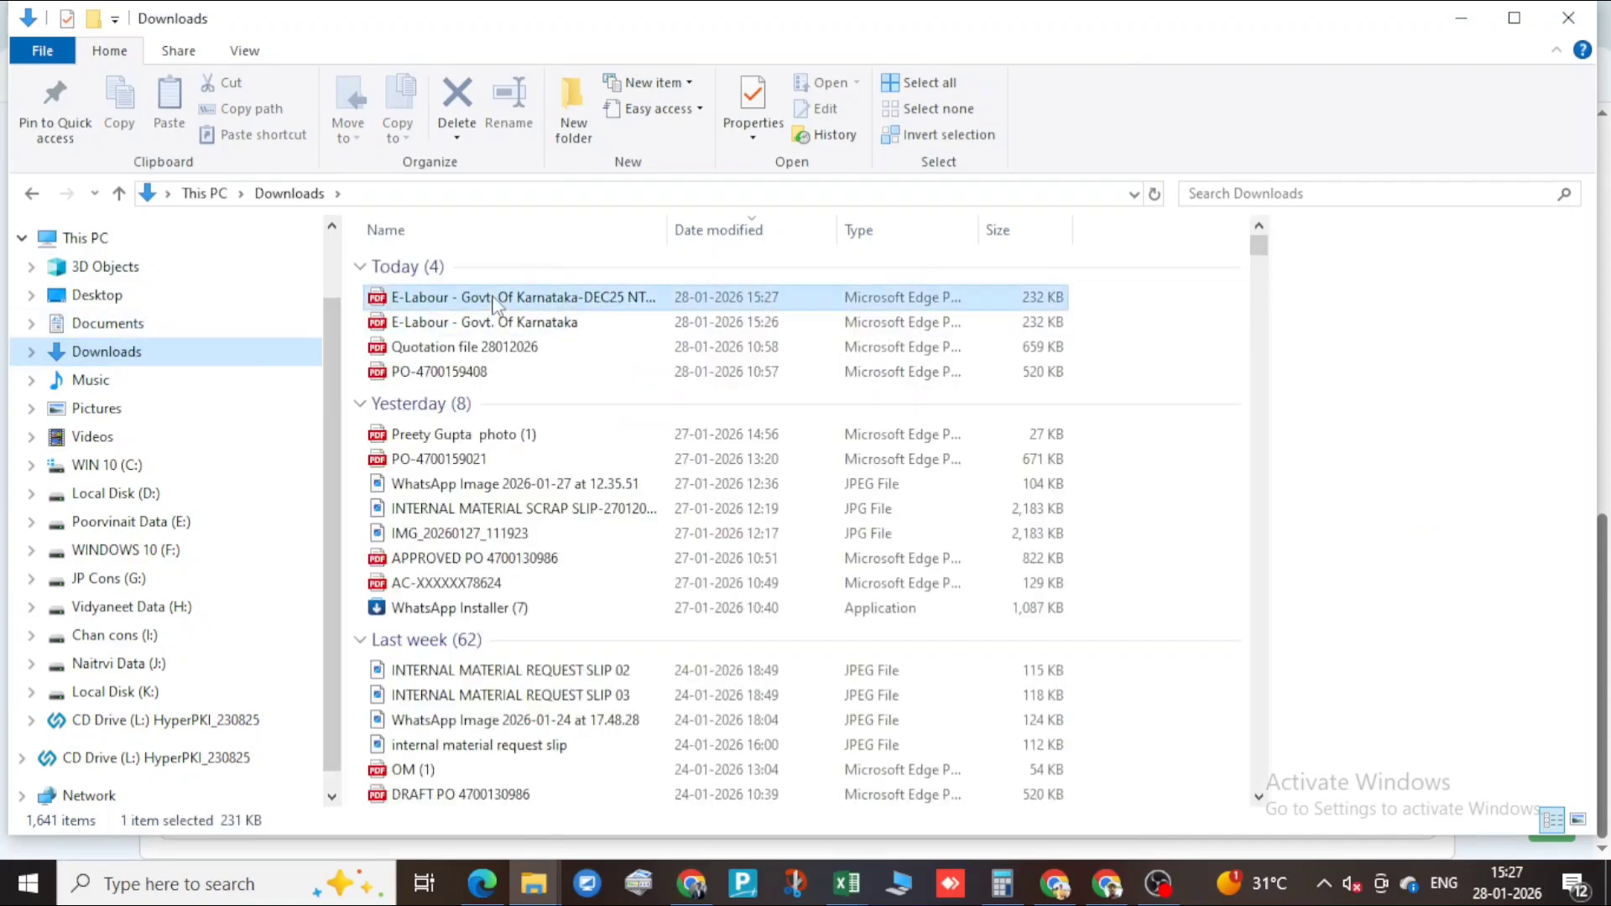
pyautogui.doubleClick(495, 303)
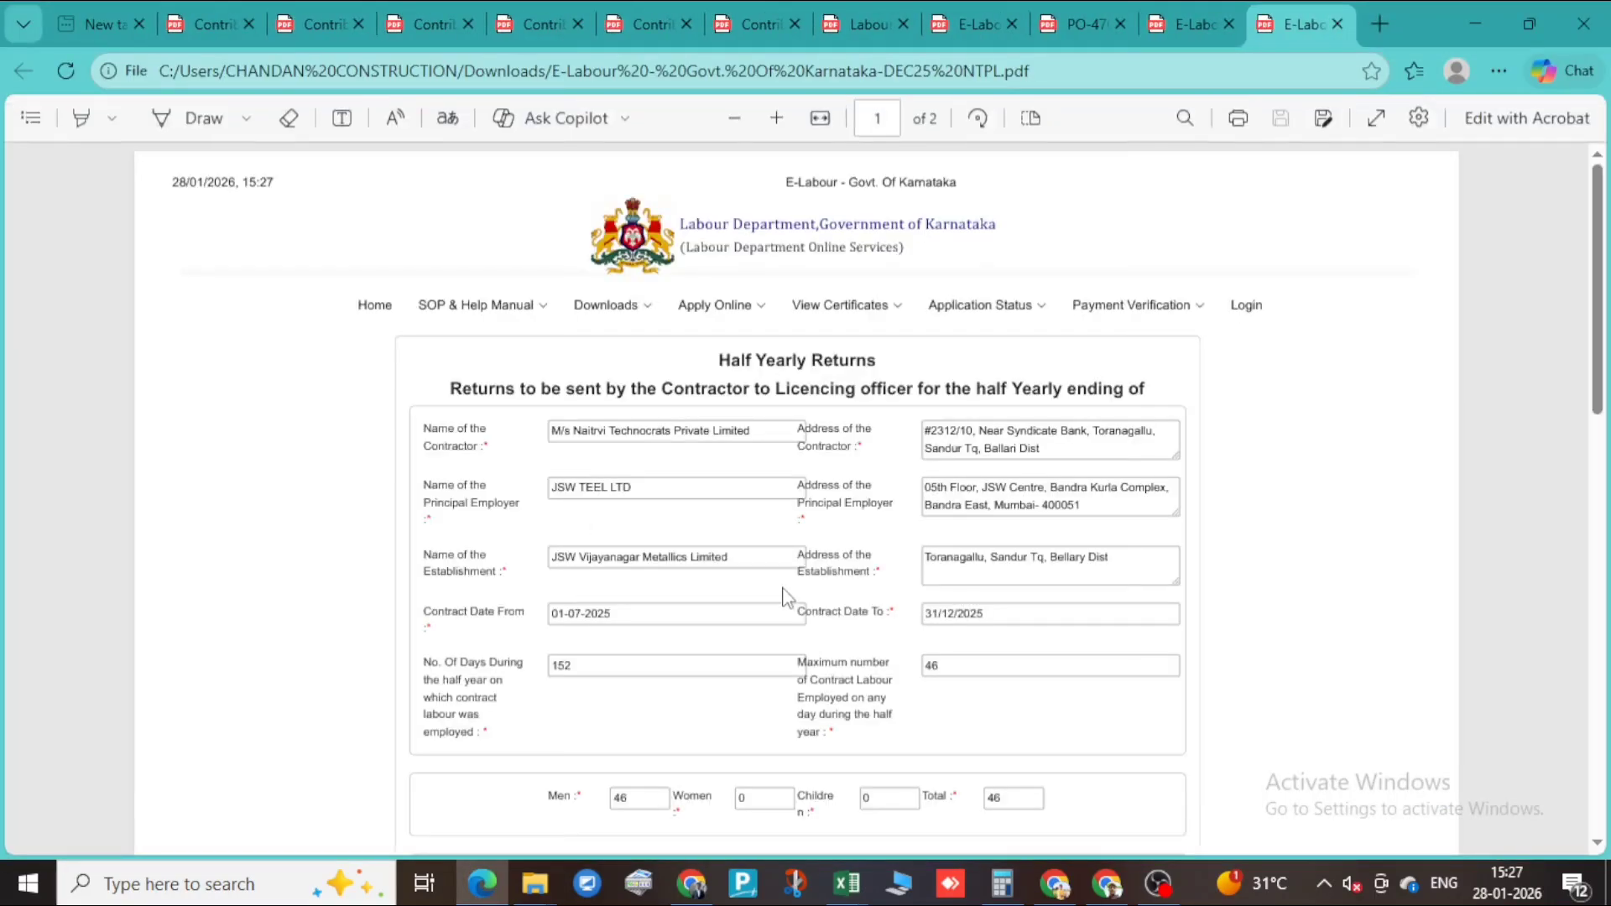
# - Review both pages of the saved return PDF, from the contractor details and contract dates to the wages, deductions and facilities provided
pyautogui.scroll(2, 789, 597)
pyautogui.scroll(2, 807, 701)
pyautogui.scroll(-3, 560, 546)
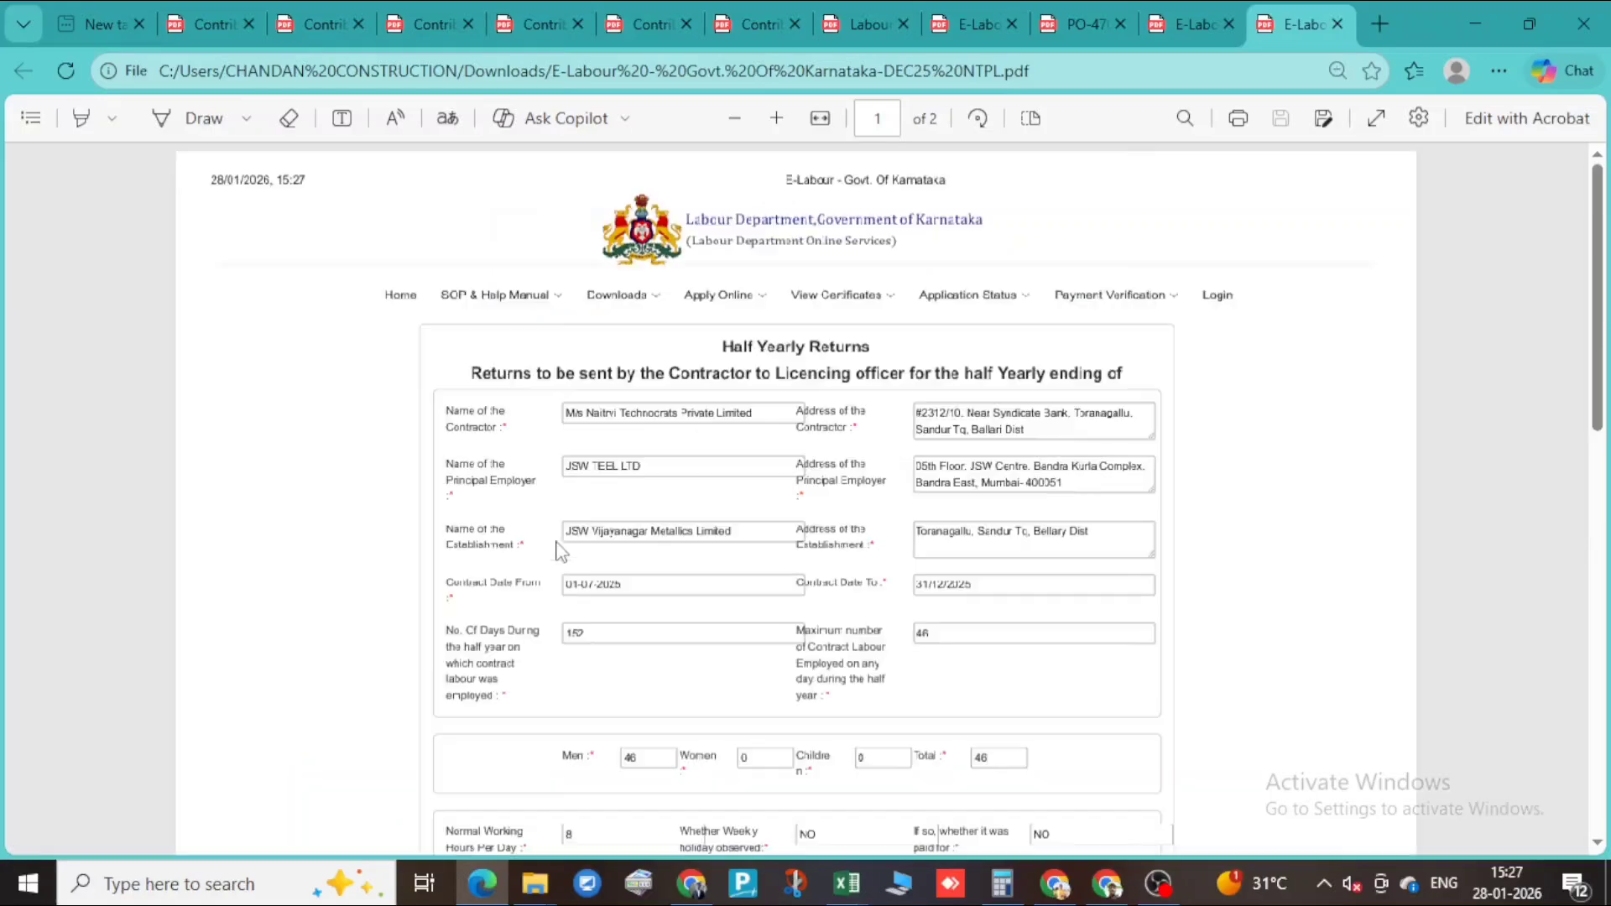
pyautogui.scroll(-1, 793, 453)
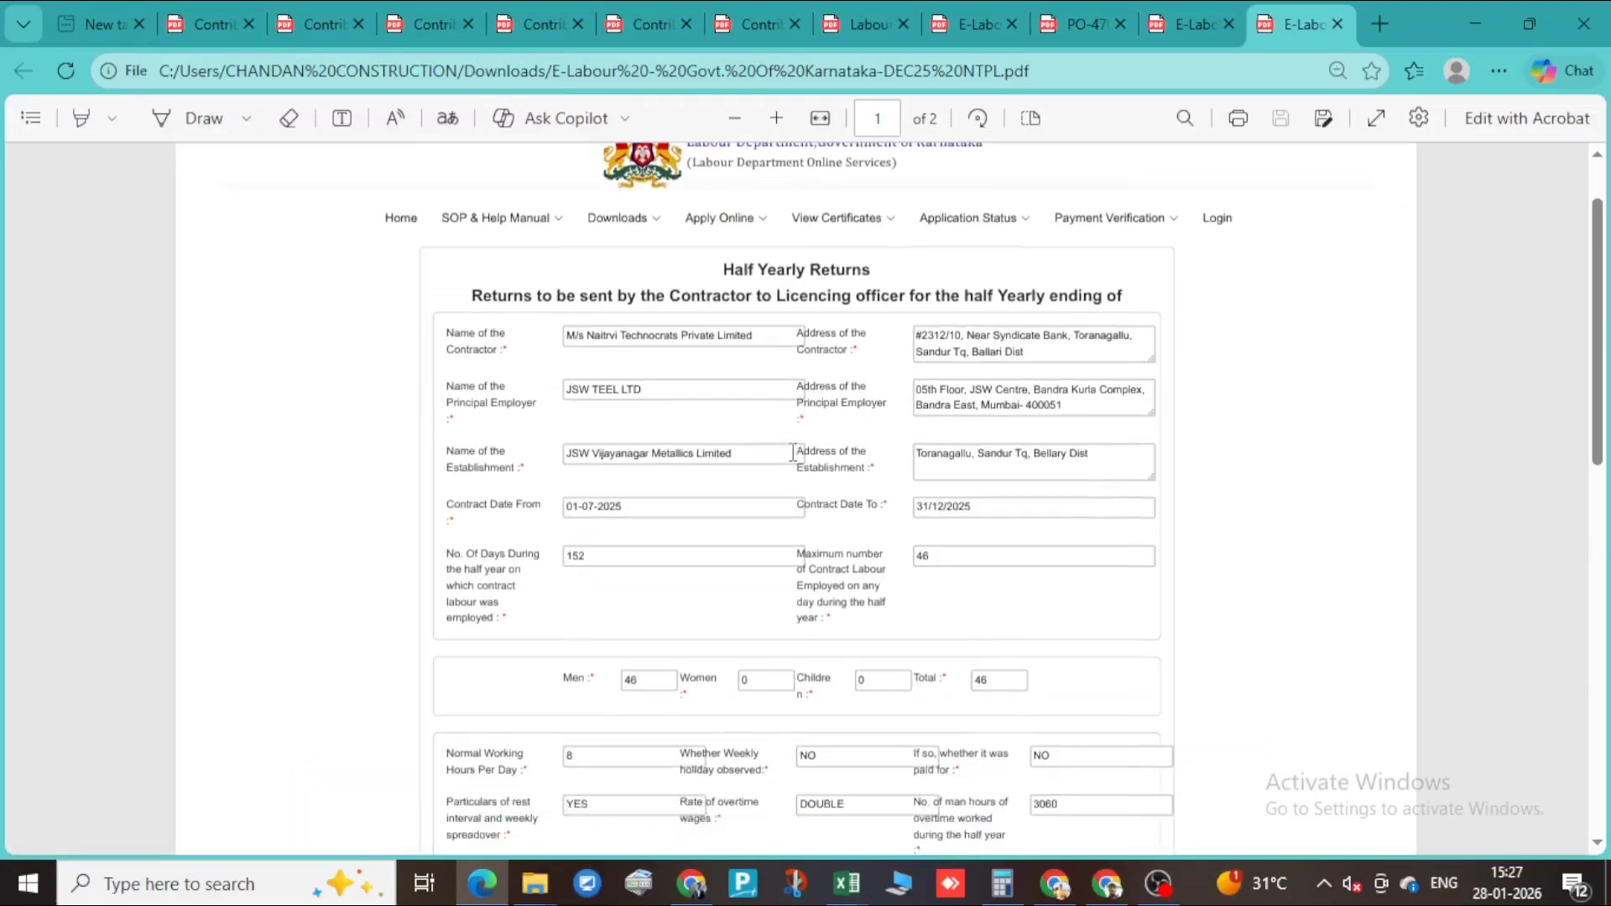
pyautogui.scroll(1, 793, 453)
pyautogui.scroll(-1, 612, 528)
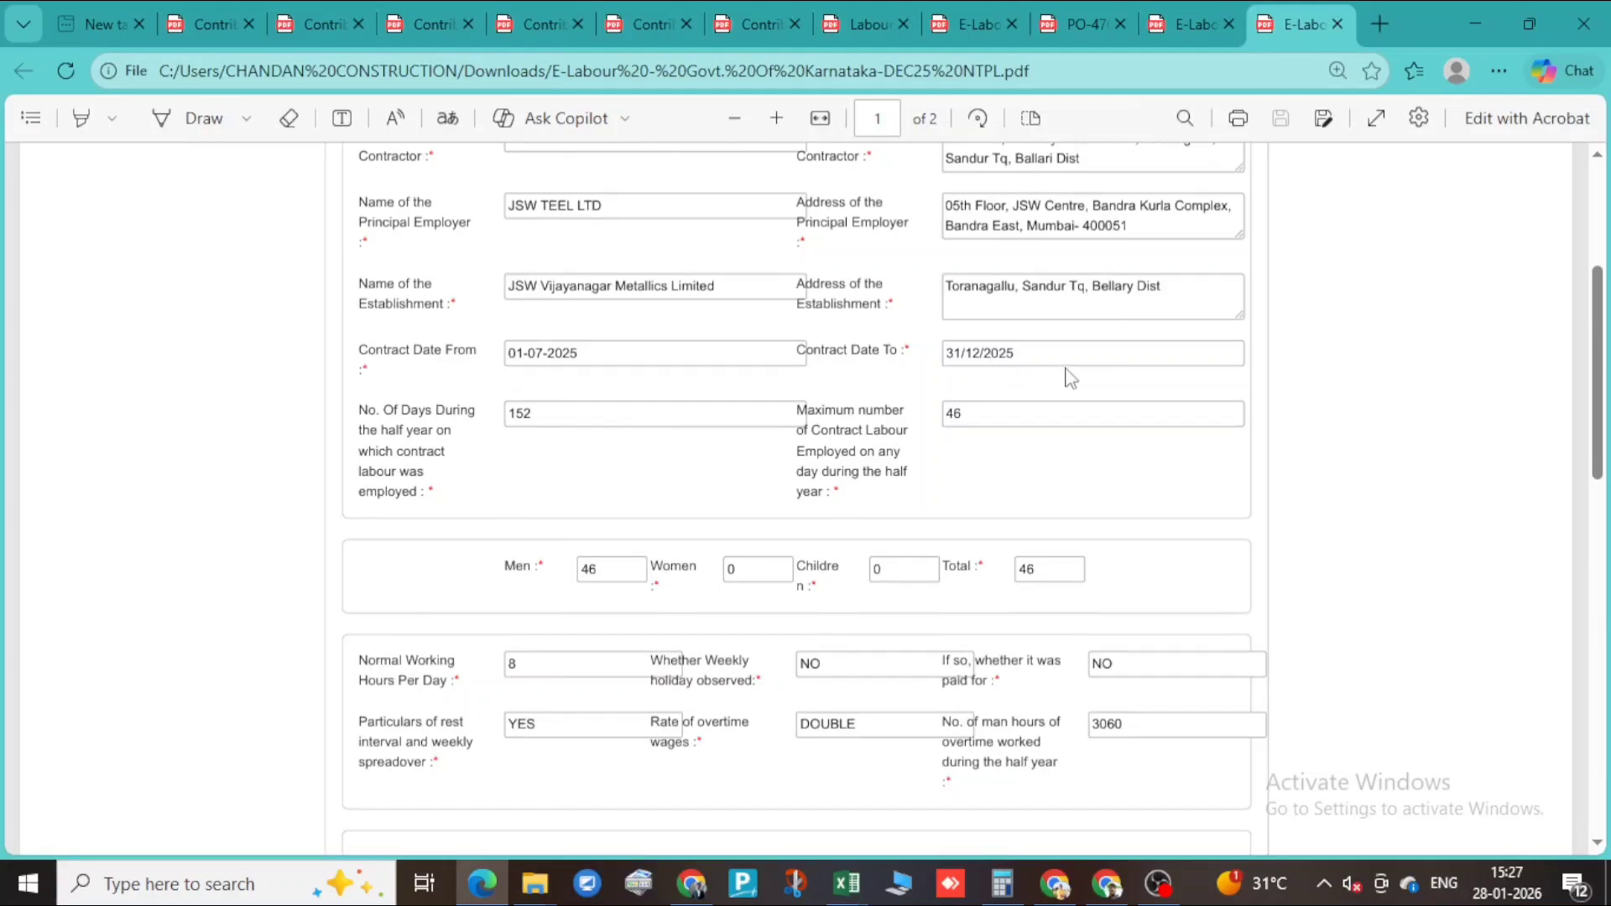
pyautogui.scroll(-1, 837, 398)
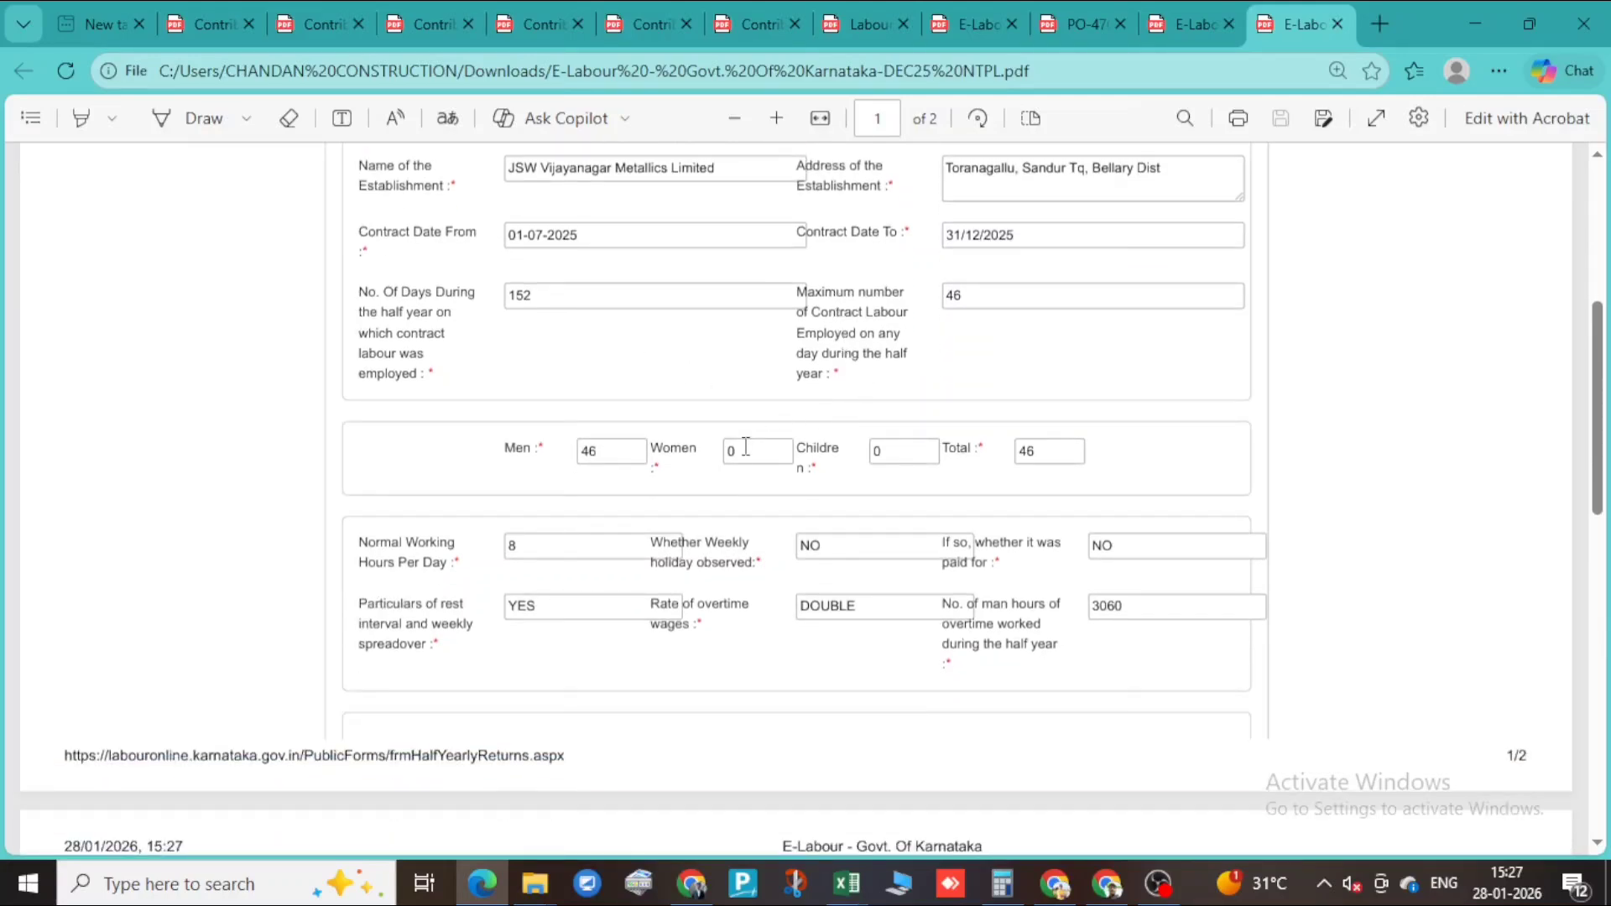
pyautogui.scroll(-1, 746, 447)
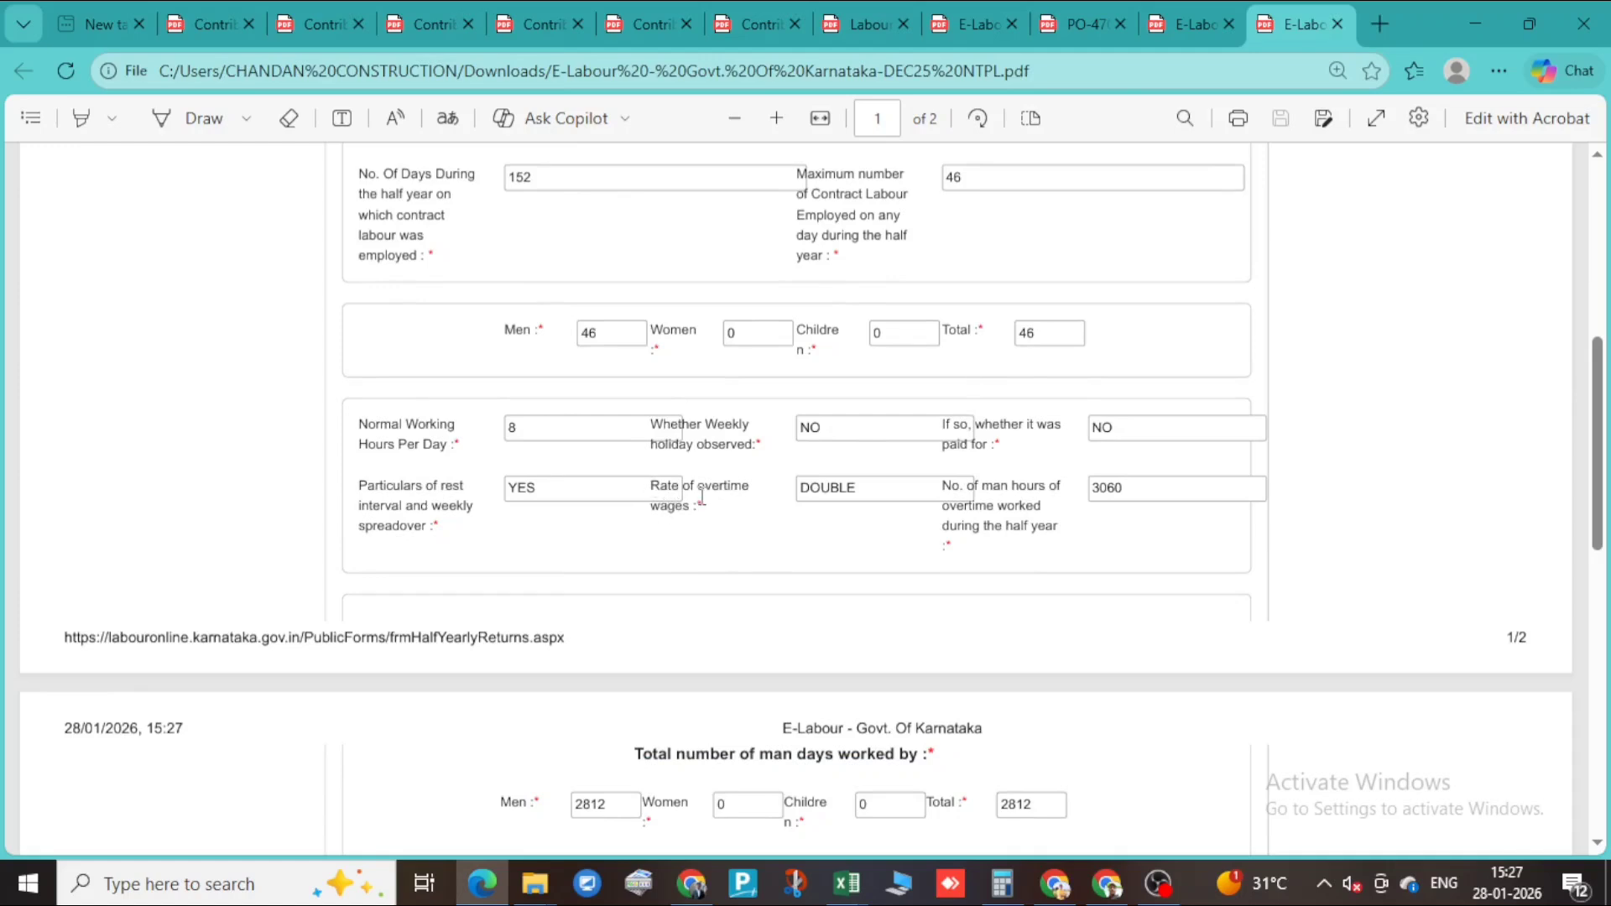
pyautogui.scroll(-1, 763, 514)
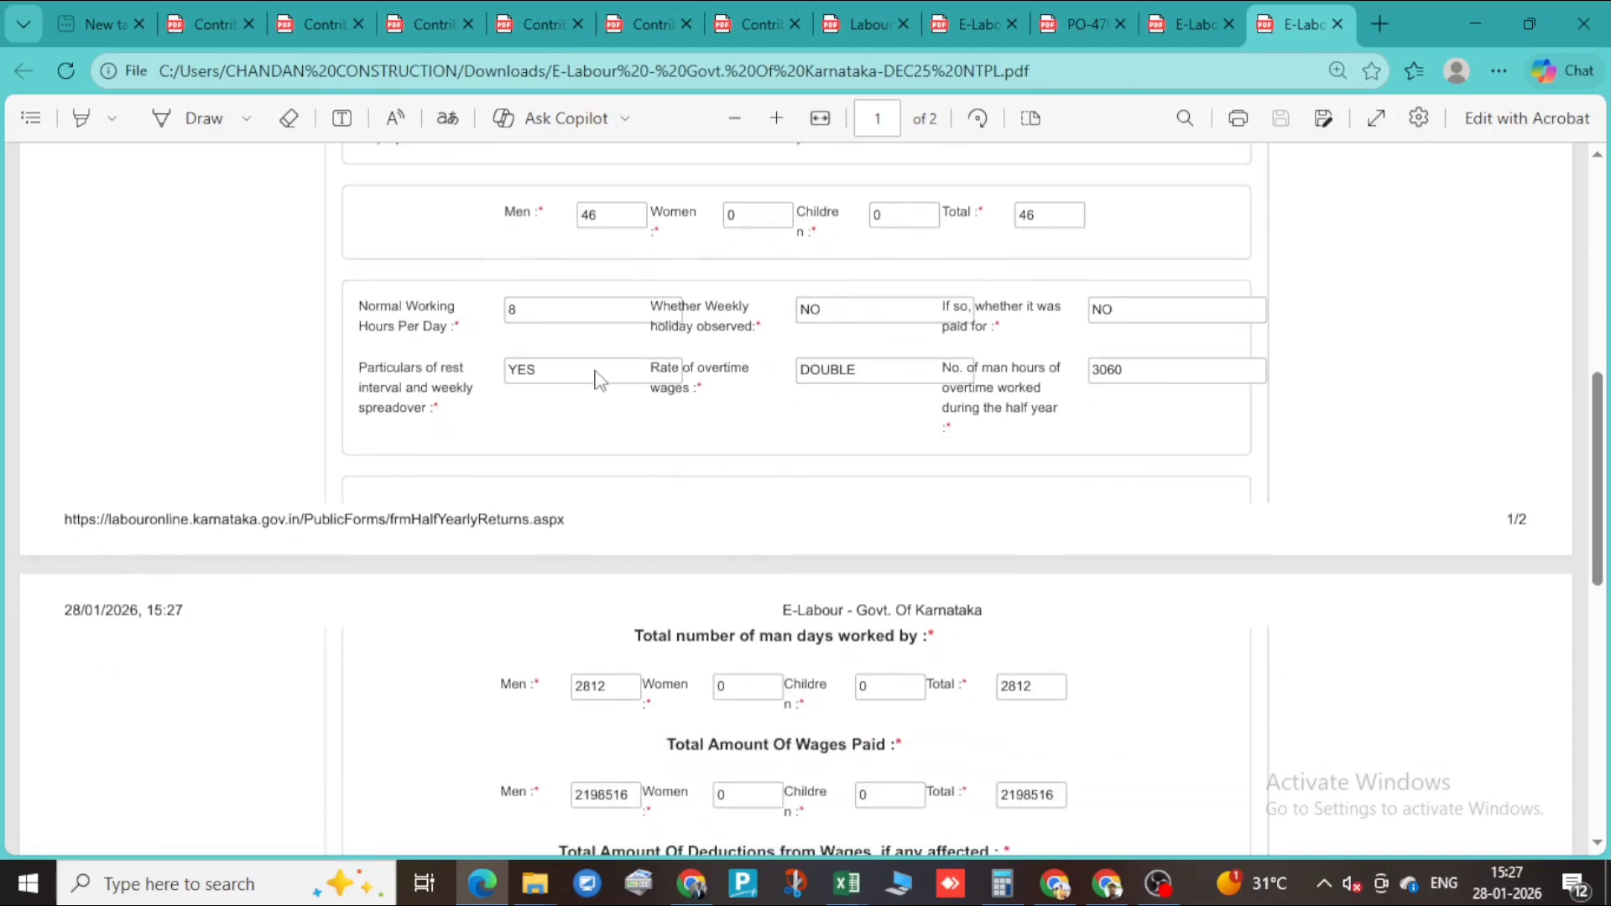
pyautogui.scroll(-4, 639, 432)
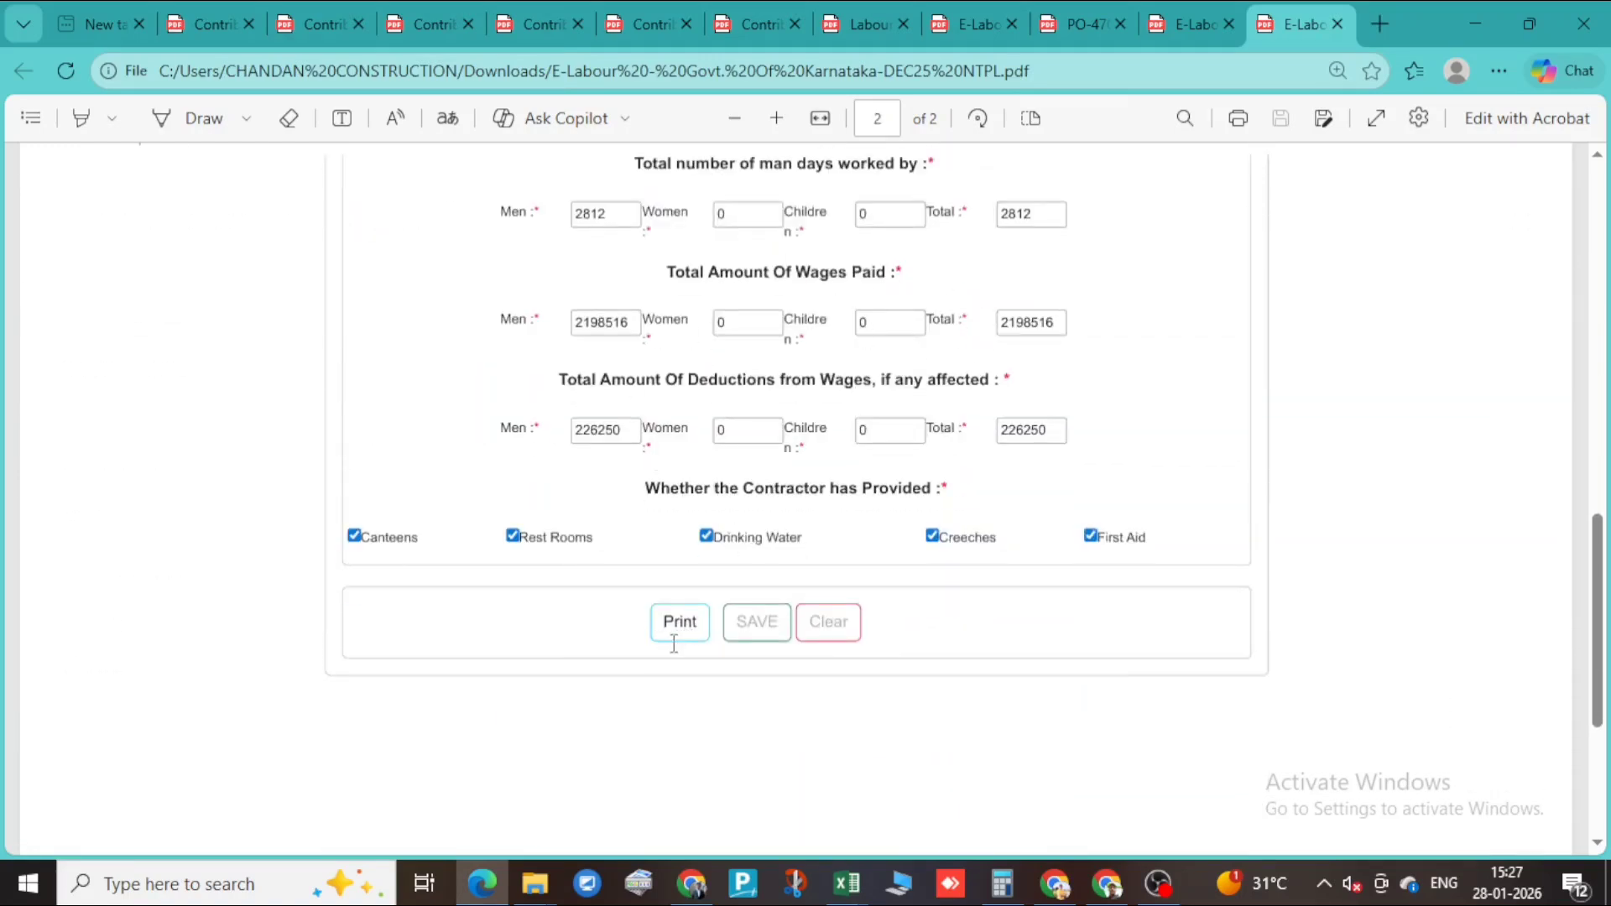
# - Return to the half yearly return form in Chrome and set the contract end date to 31-12-2025, using hyphens as separators
pyautogui.click(1108, 888)
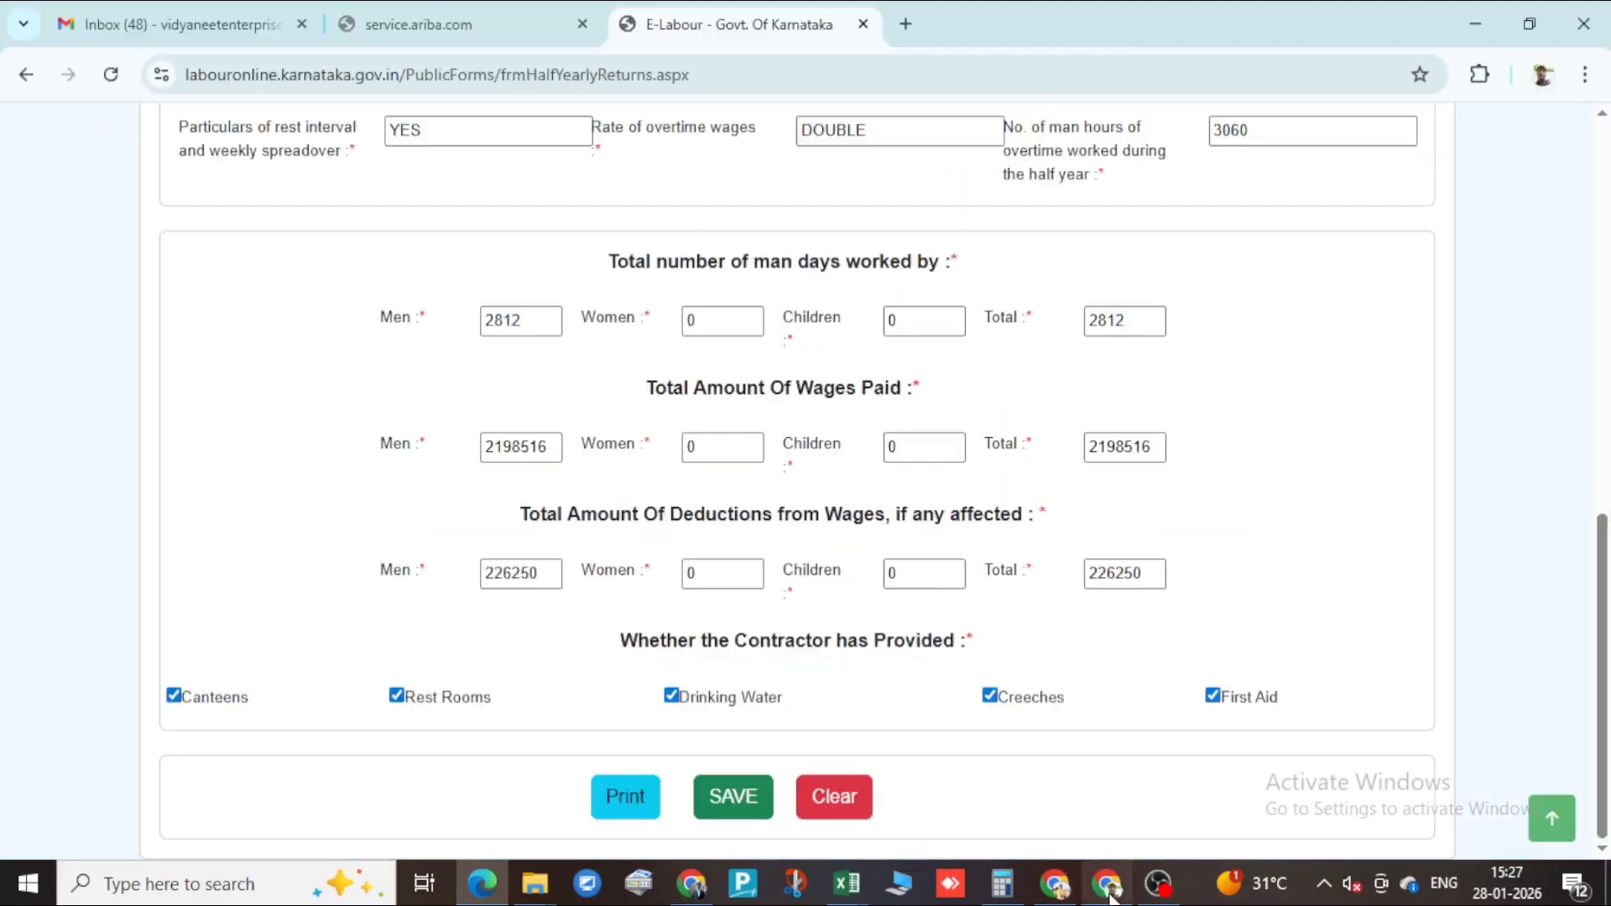
pyautogui.scroll(15, 733, 565)
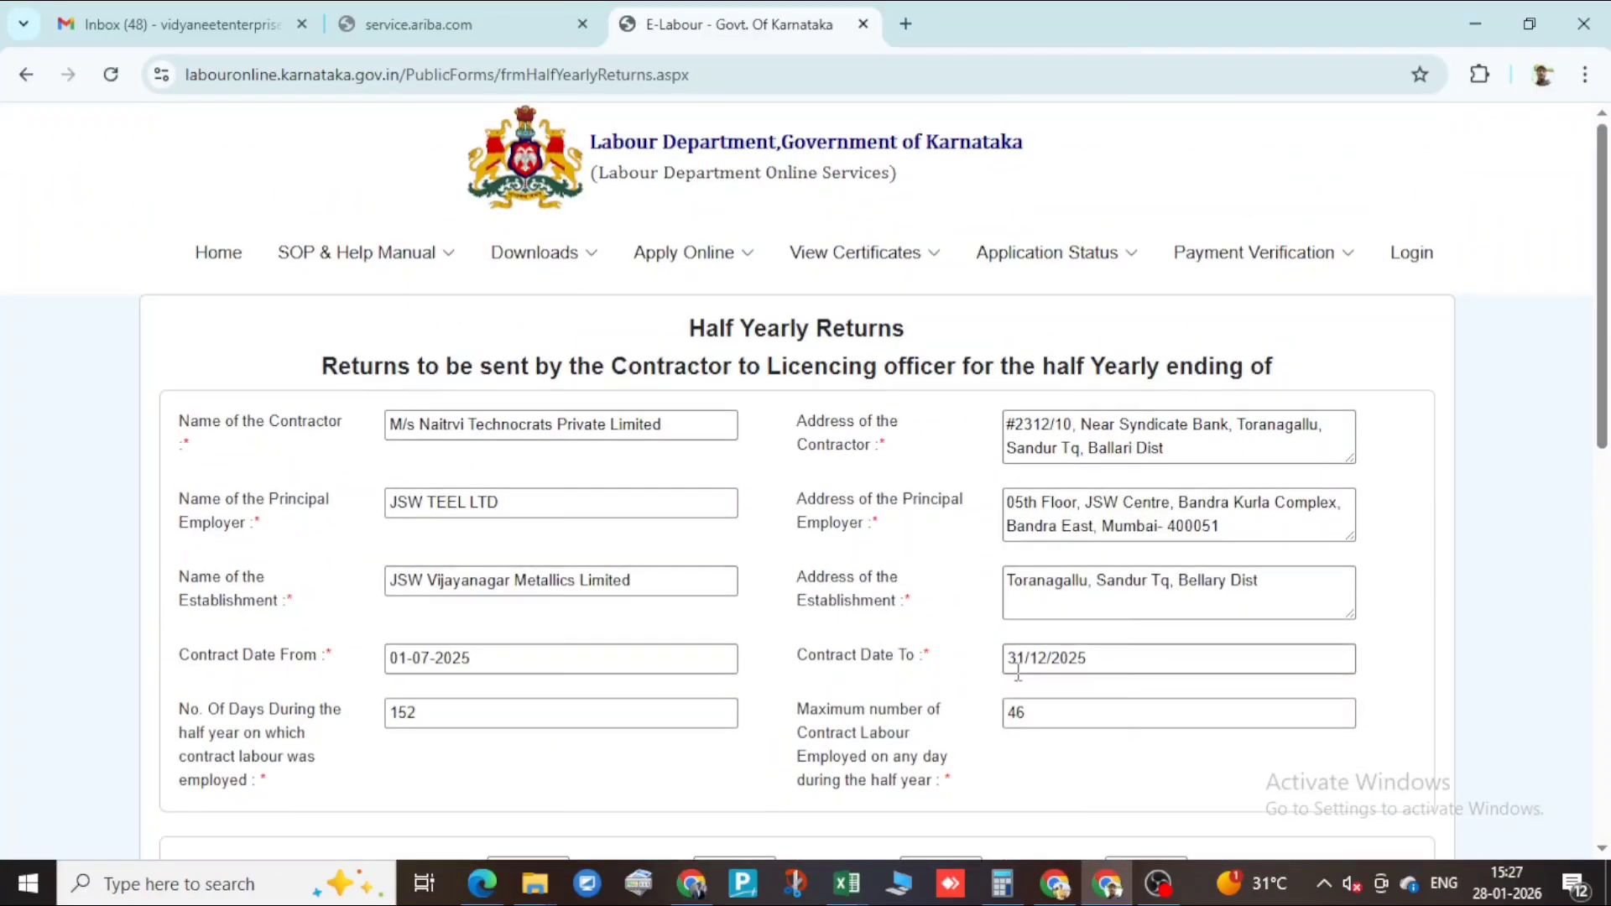
pyautogui.click(1032, 660)
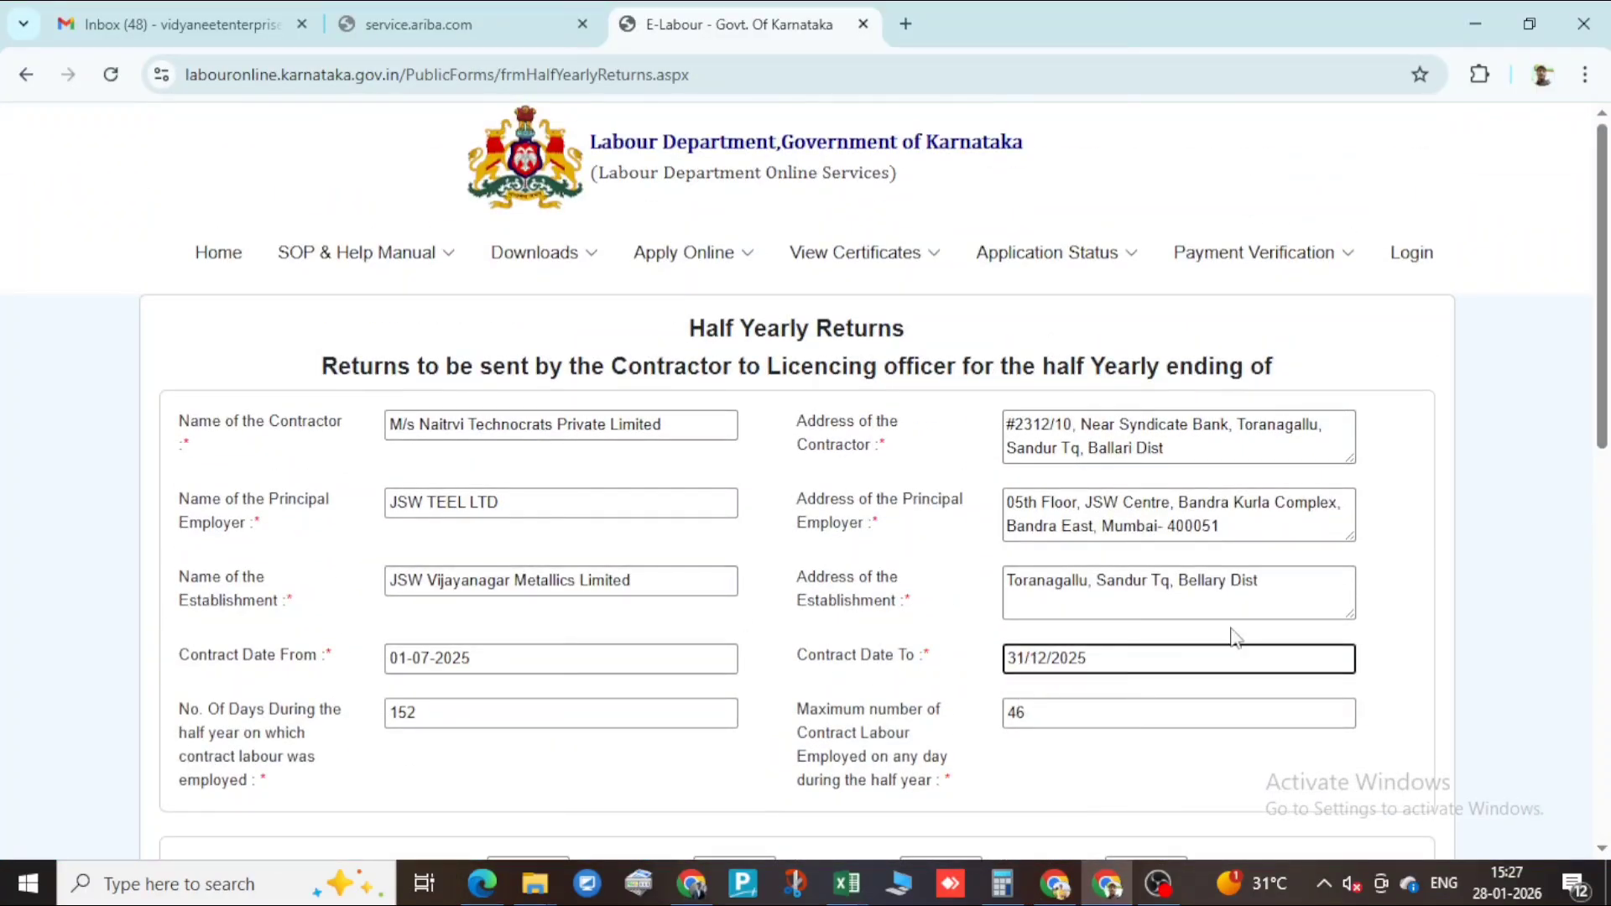
pyautogui.press('BackSpace')
pyautogui.write('-')
pyautogui.press('Right')
pyautogui.press('Right')
pyautogui.press('Right')
pyautogui.press('BackSpace')
pyautogui.write('-')
pyautogui.click(1111, 780)
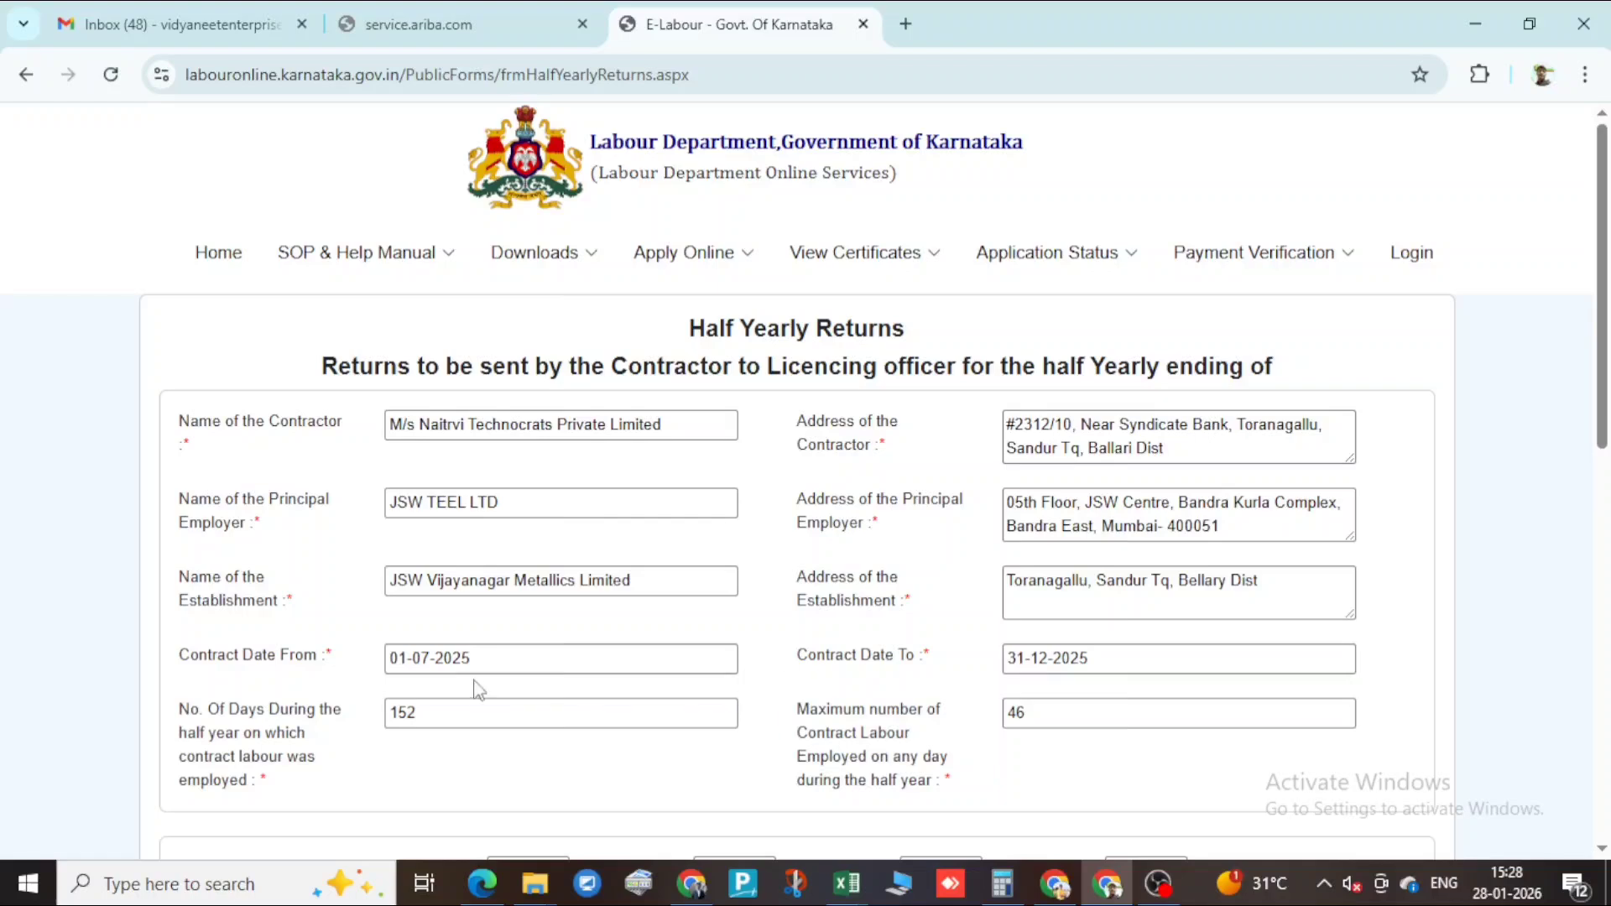
# - Check the contract start and end dates, then save the half yearly return to submit it
pyautogui.click(513, 659)
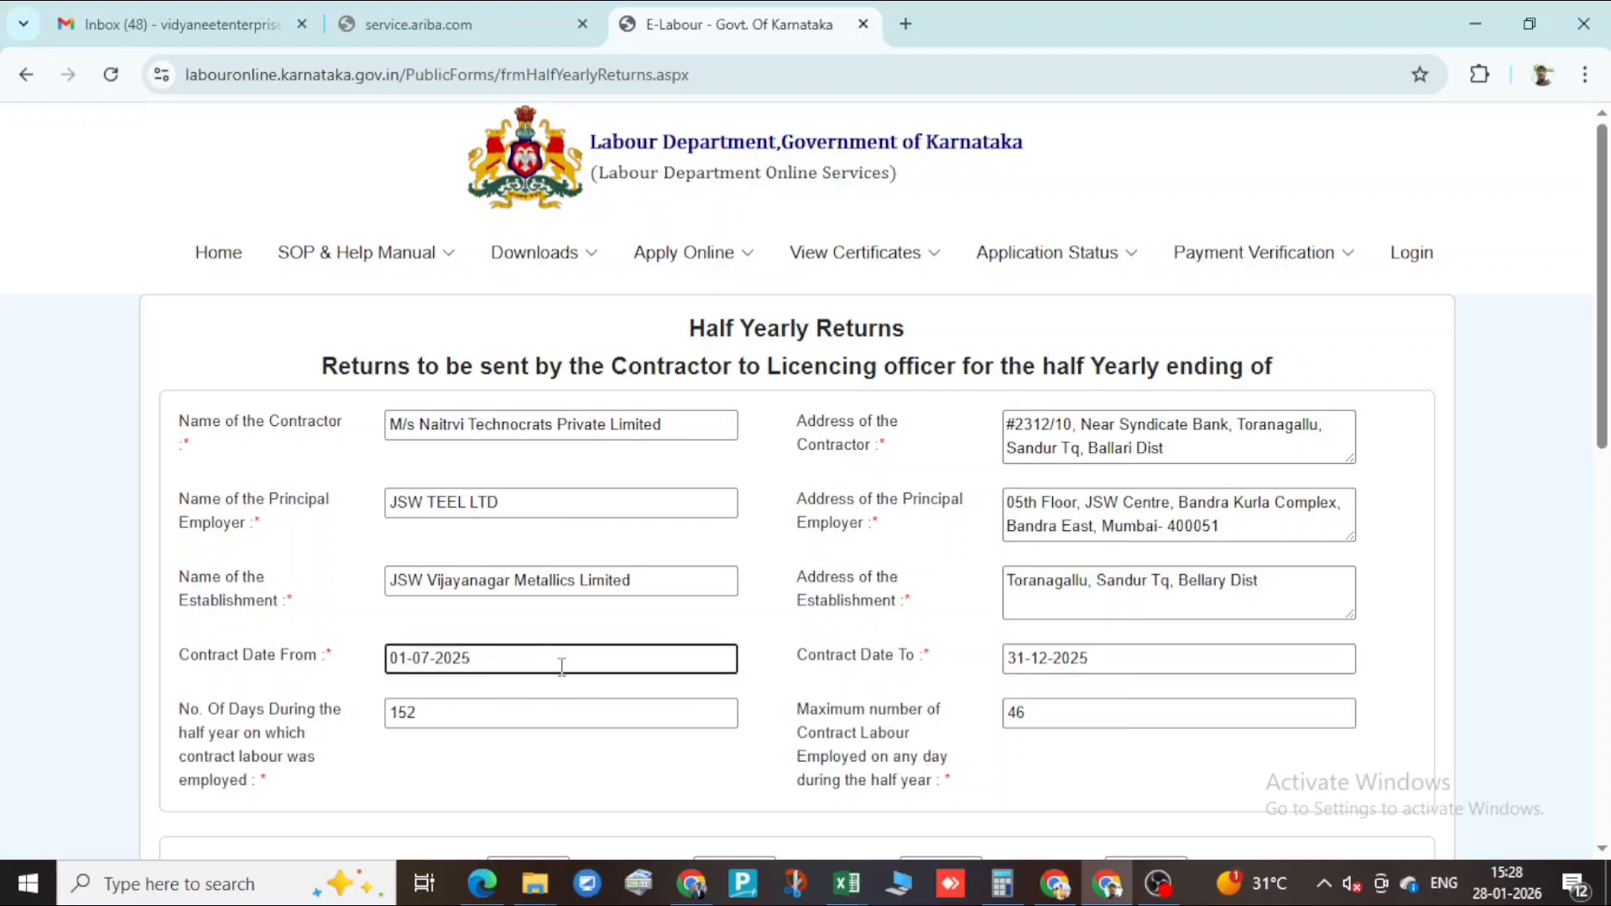
pyautogui.click(1087, 759)
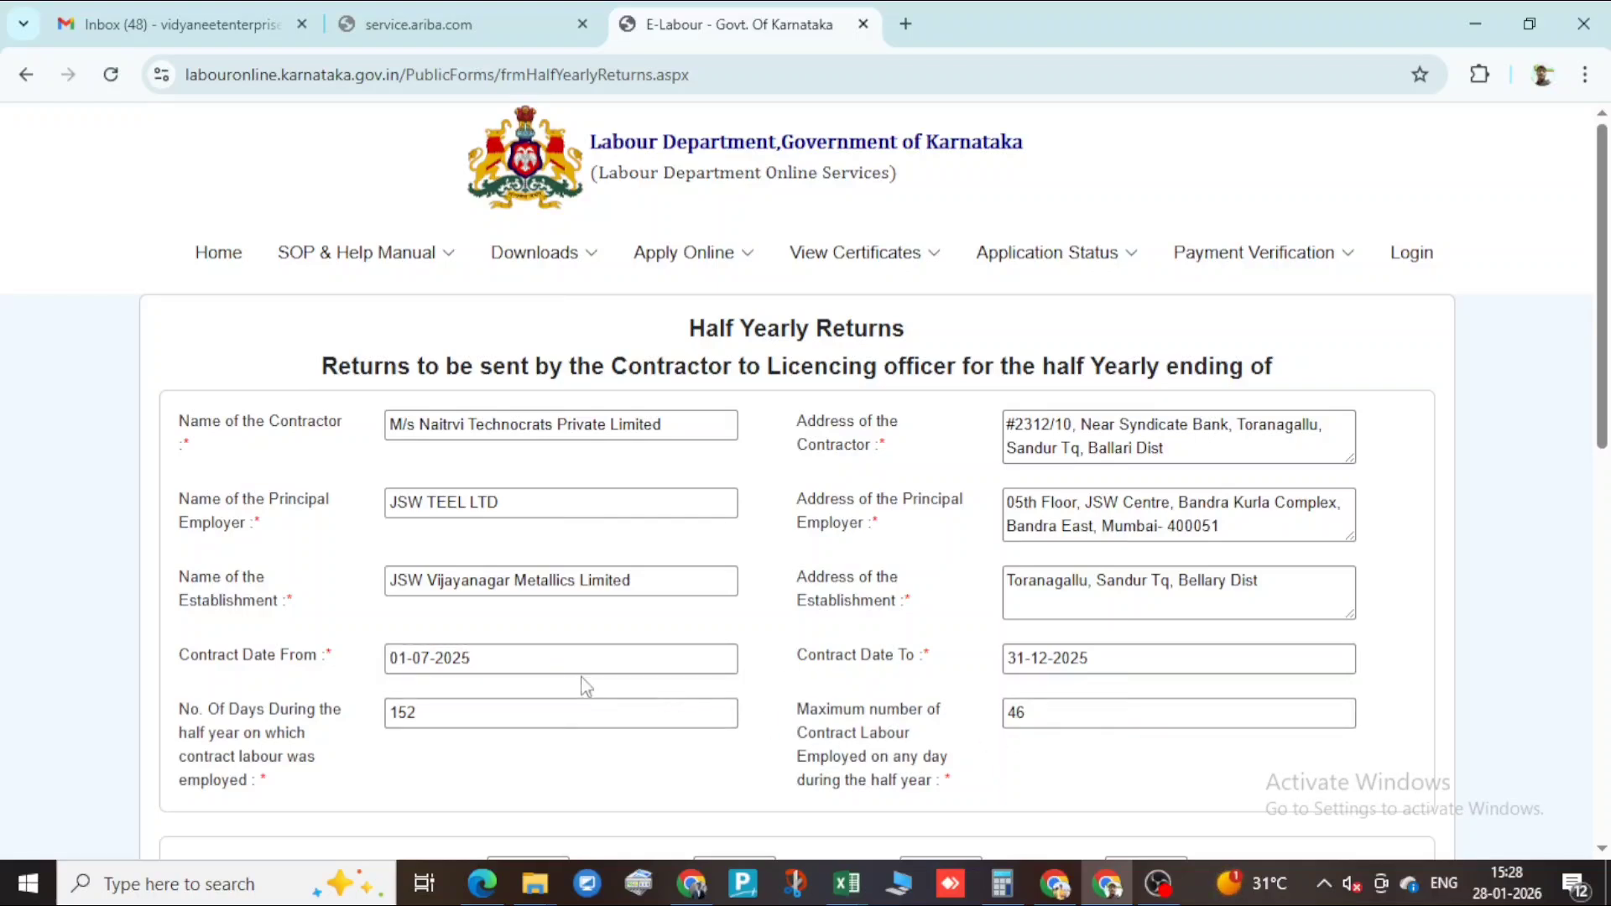
pyautogui.click(549, 664)
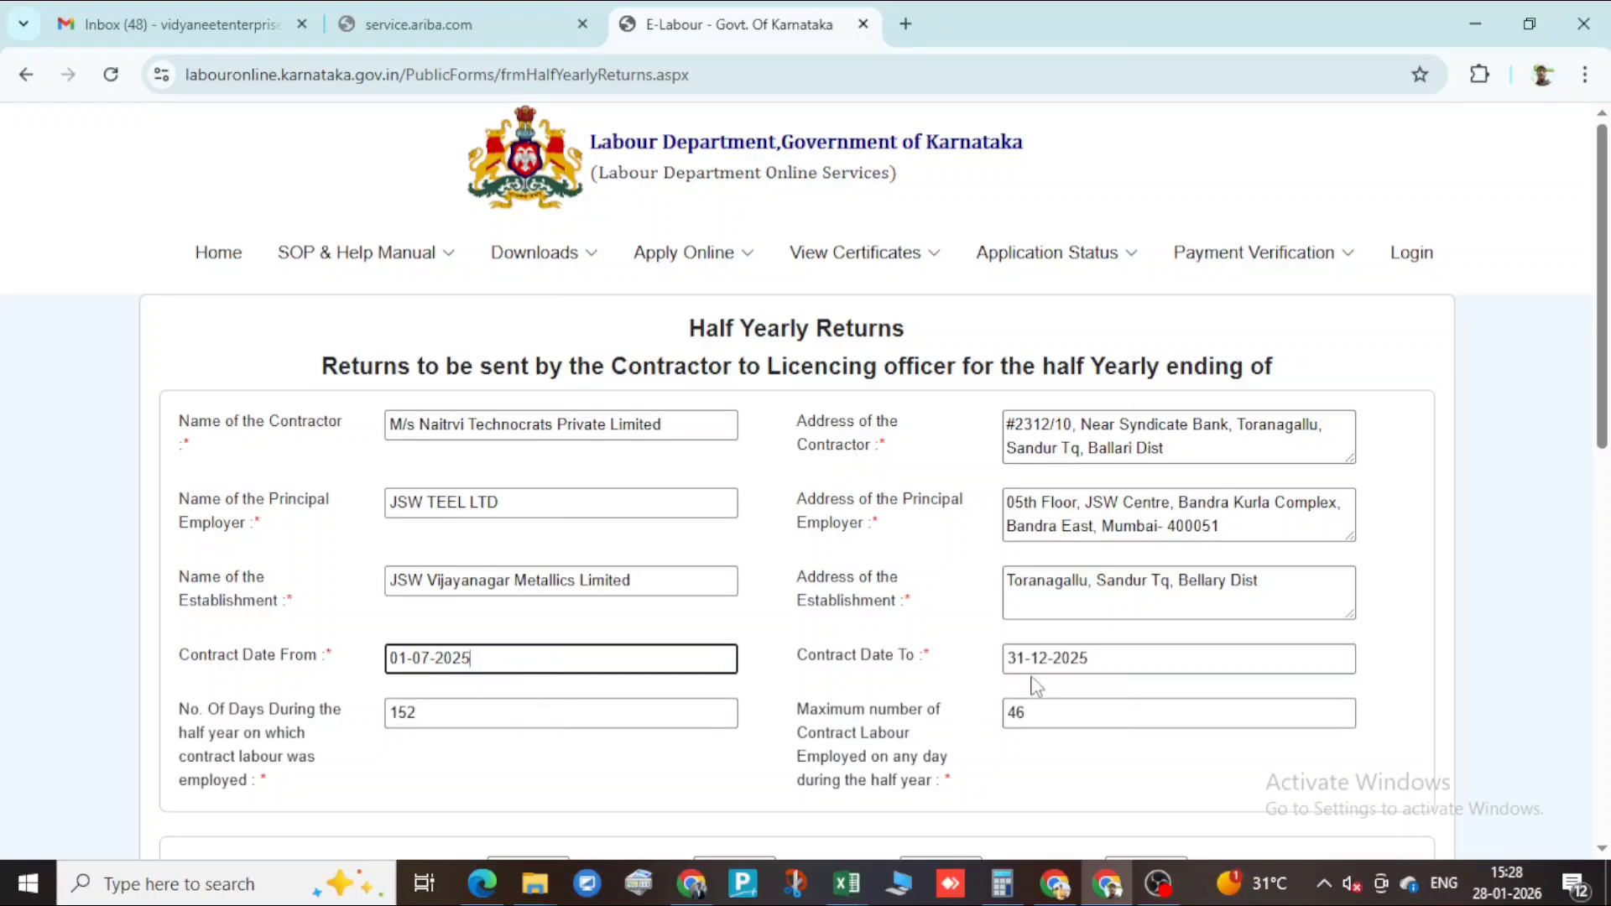
pyautogui.scroll(-3, 724, 623)
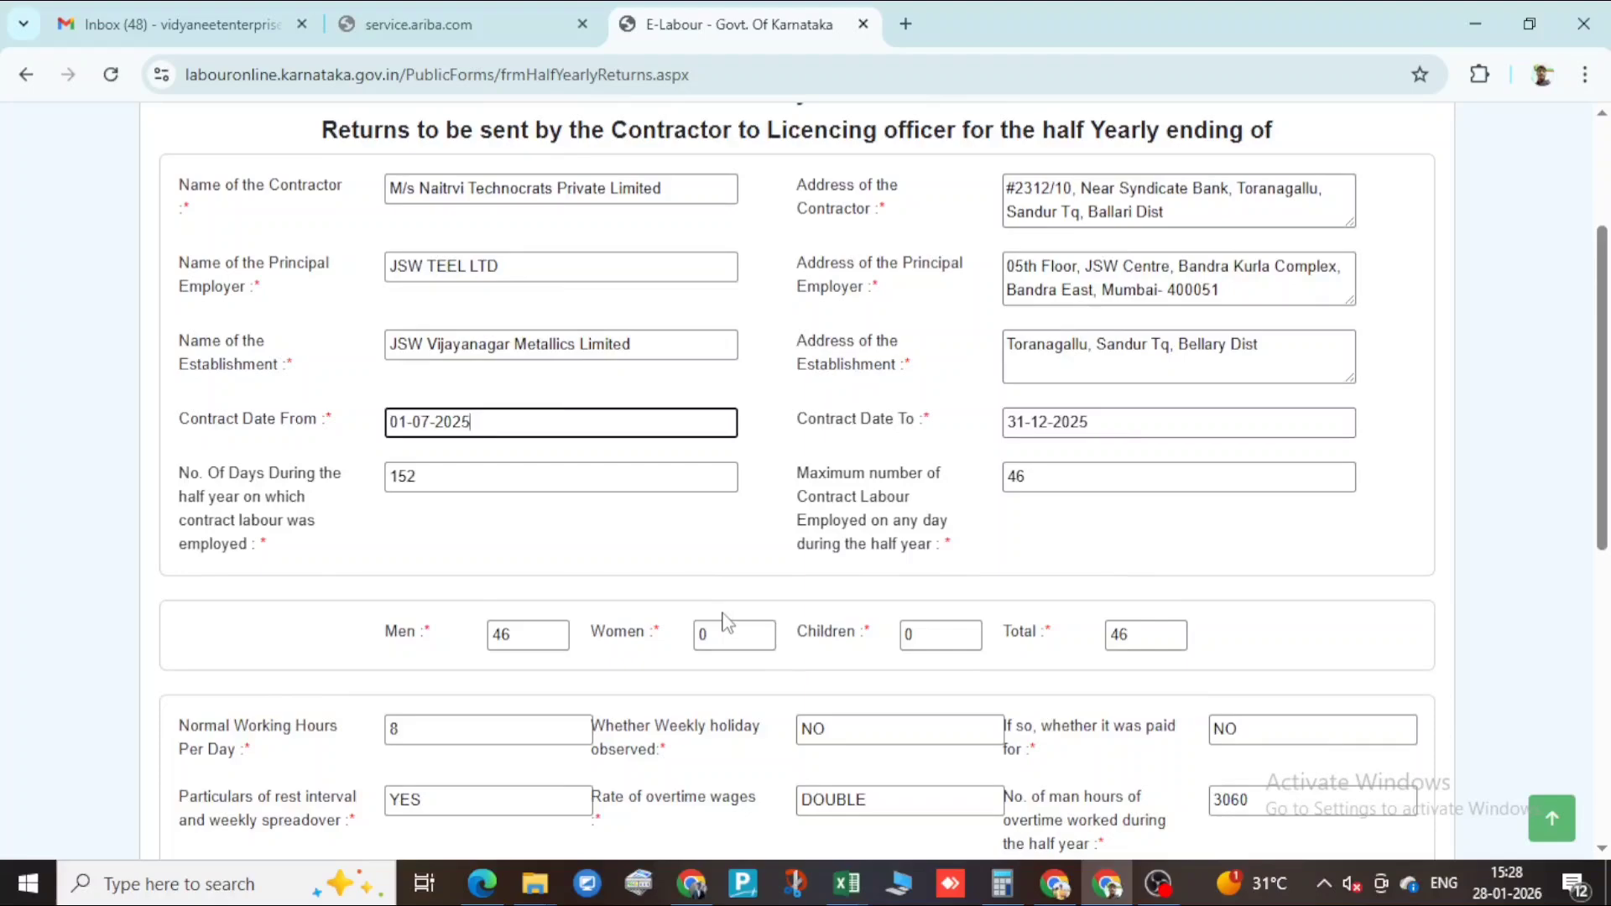
pyautogui.scroll(-8, 539, 565)
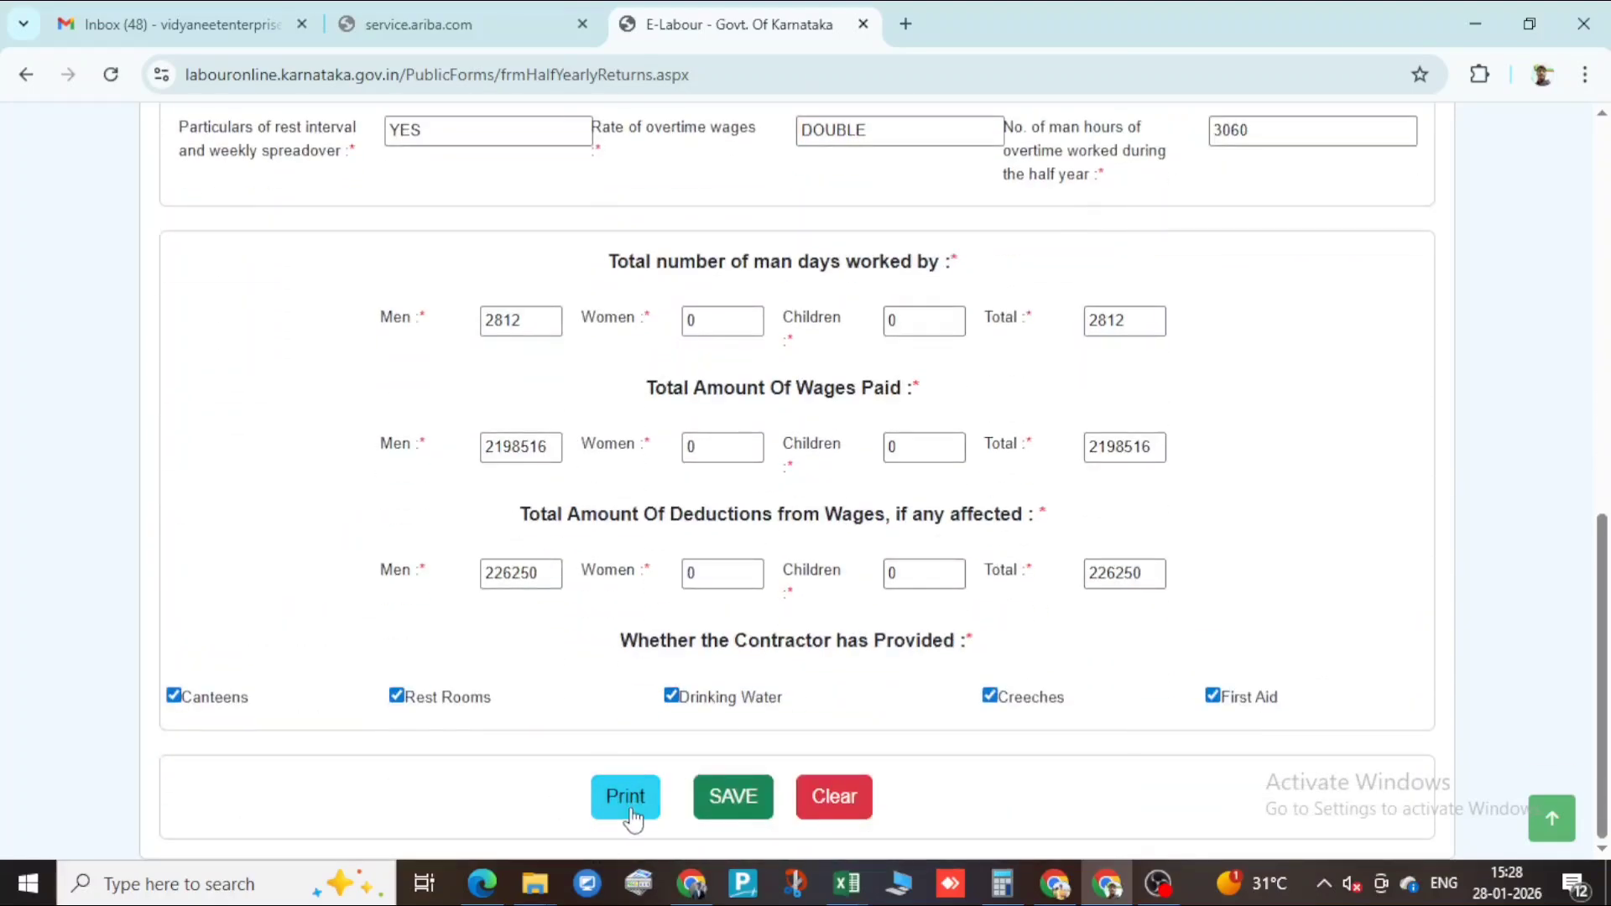
pyautogui.click(749, 821)
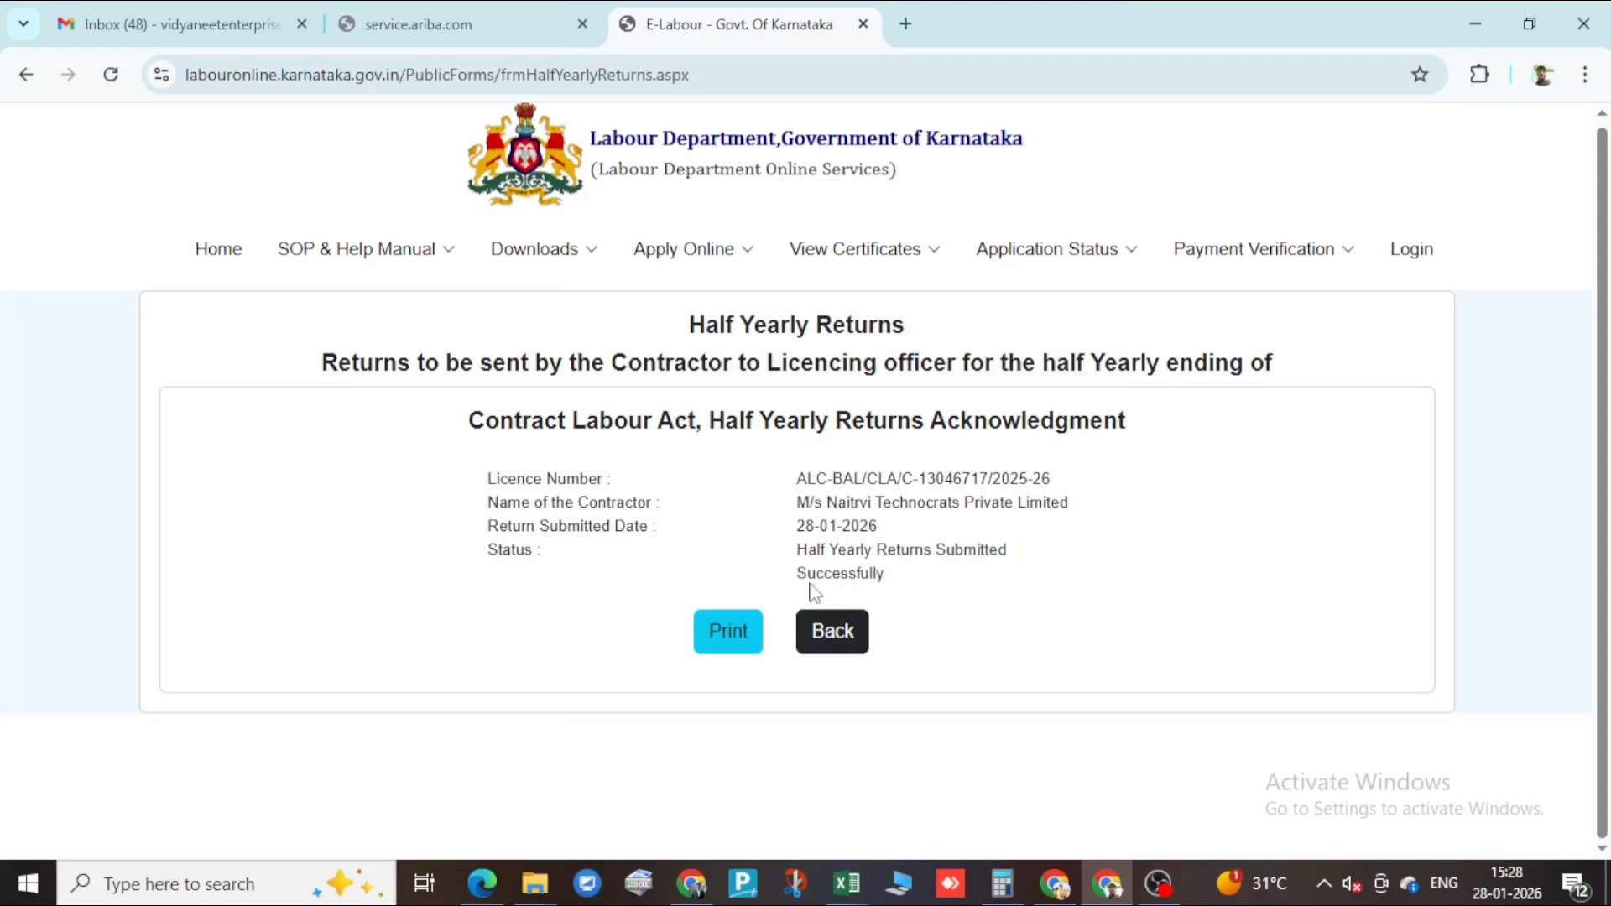
# - Print the return acknowledgment to PDF in Downloads, entering "E-Labour - Govt. Of Karnataka DEC" as the file name
pyautogui.click(720, 642)
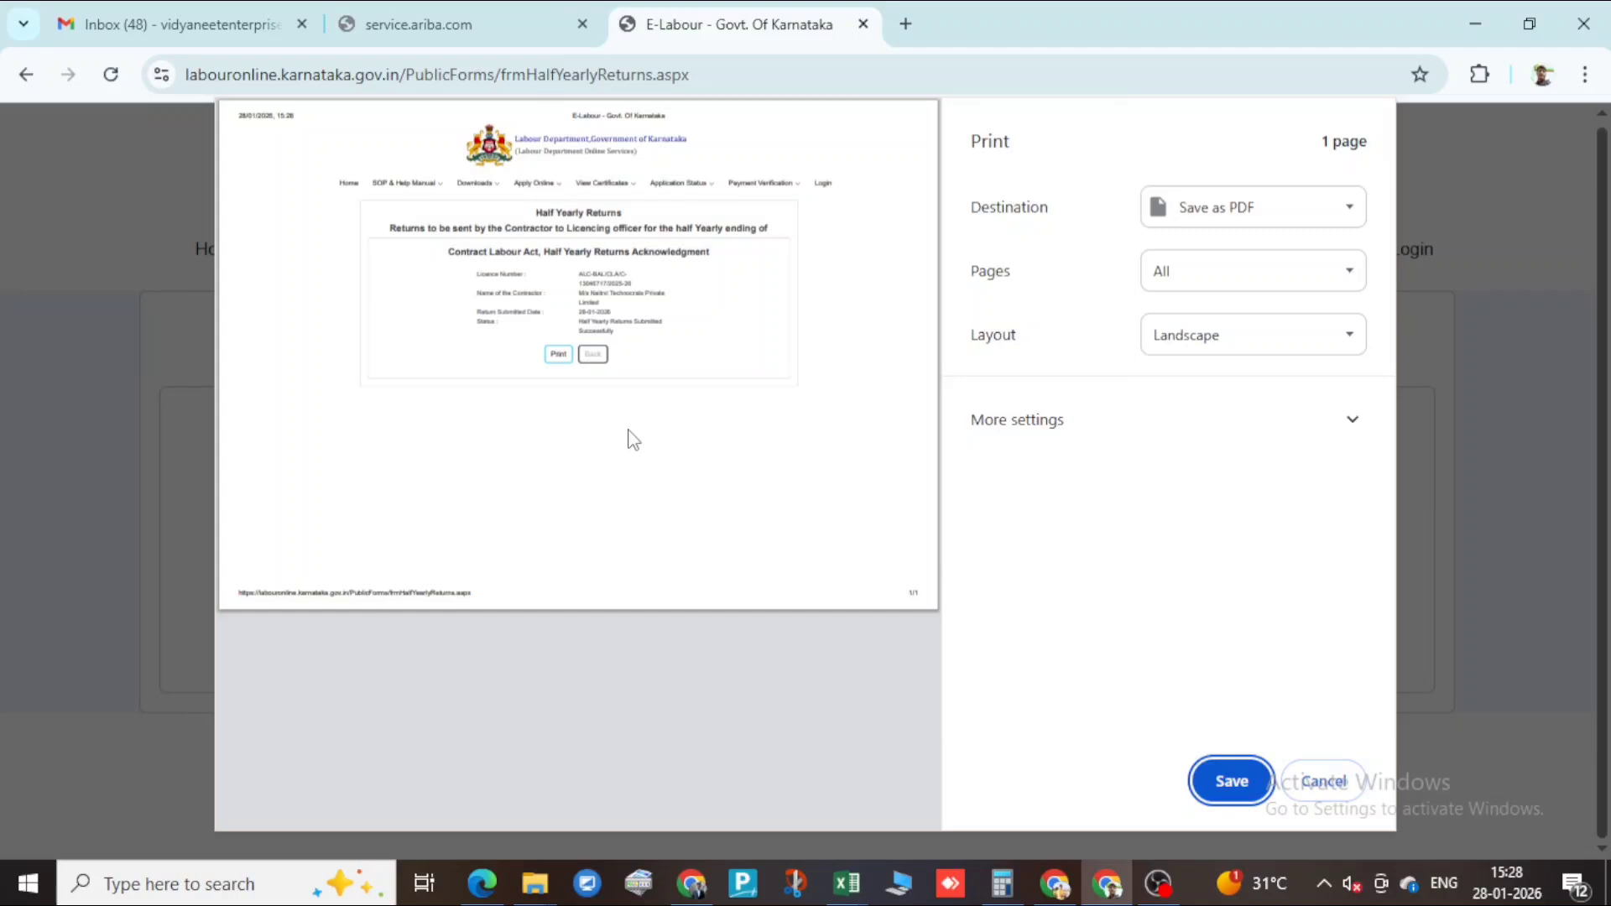
pyautogui.click(1208, 783)
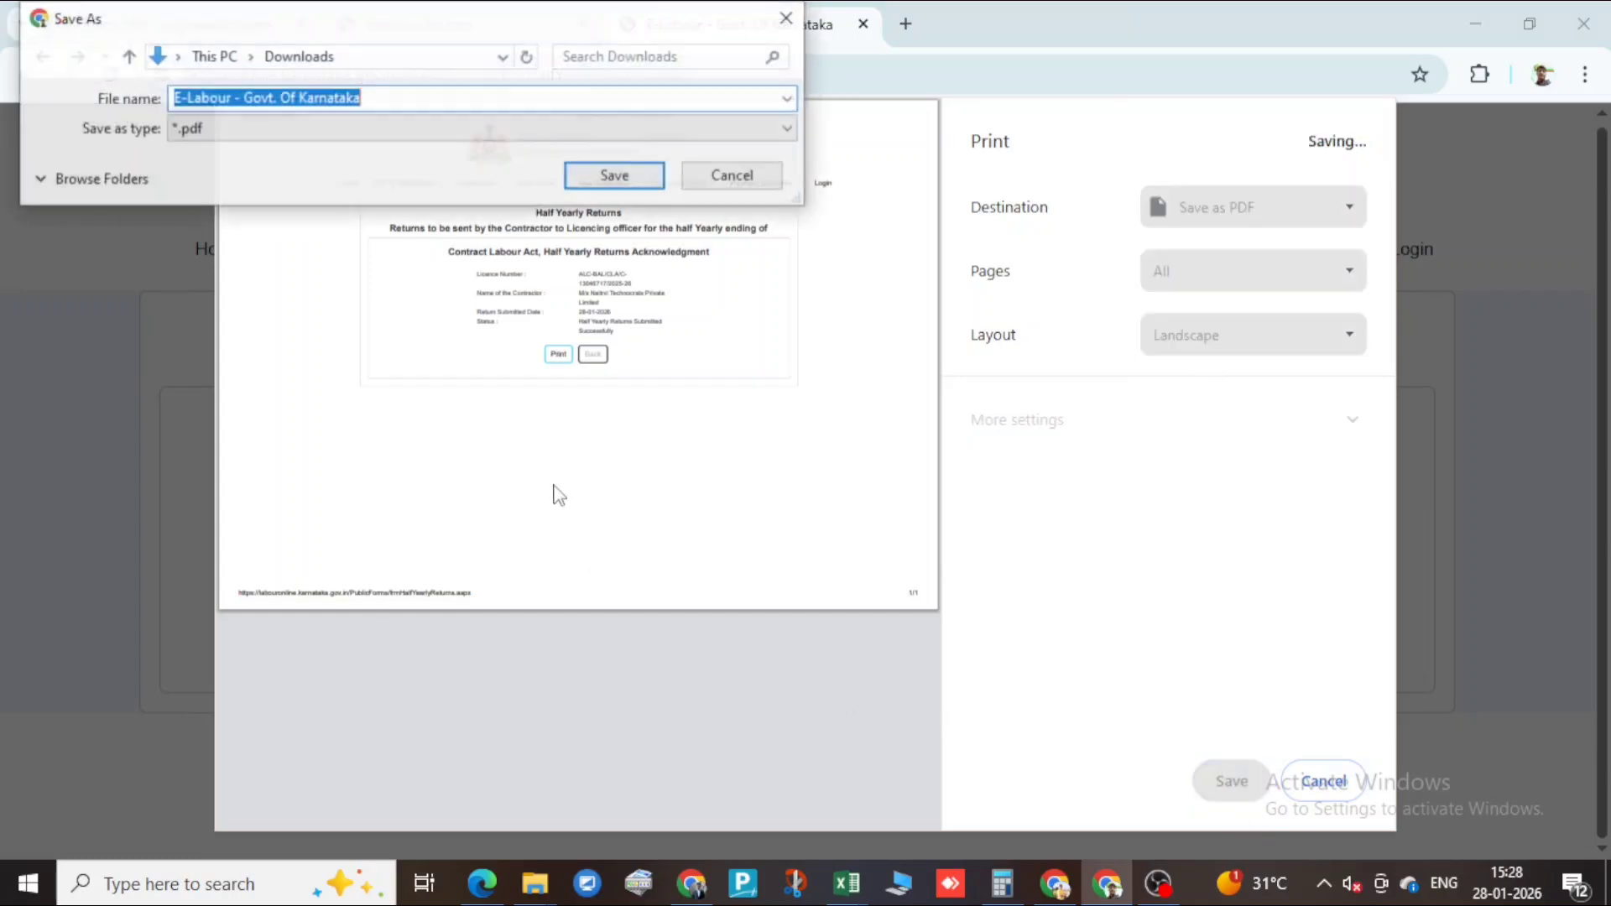
pyautogui.click(382, 96)
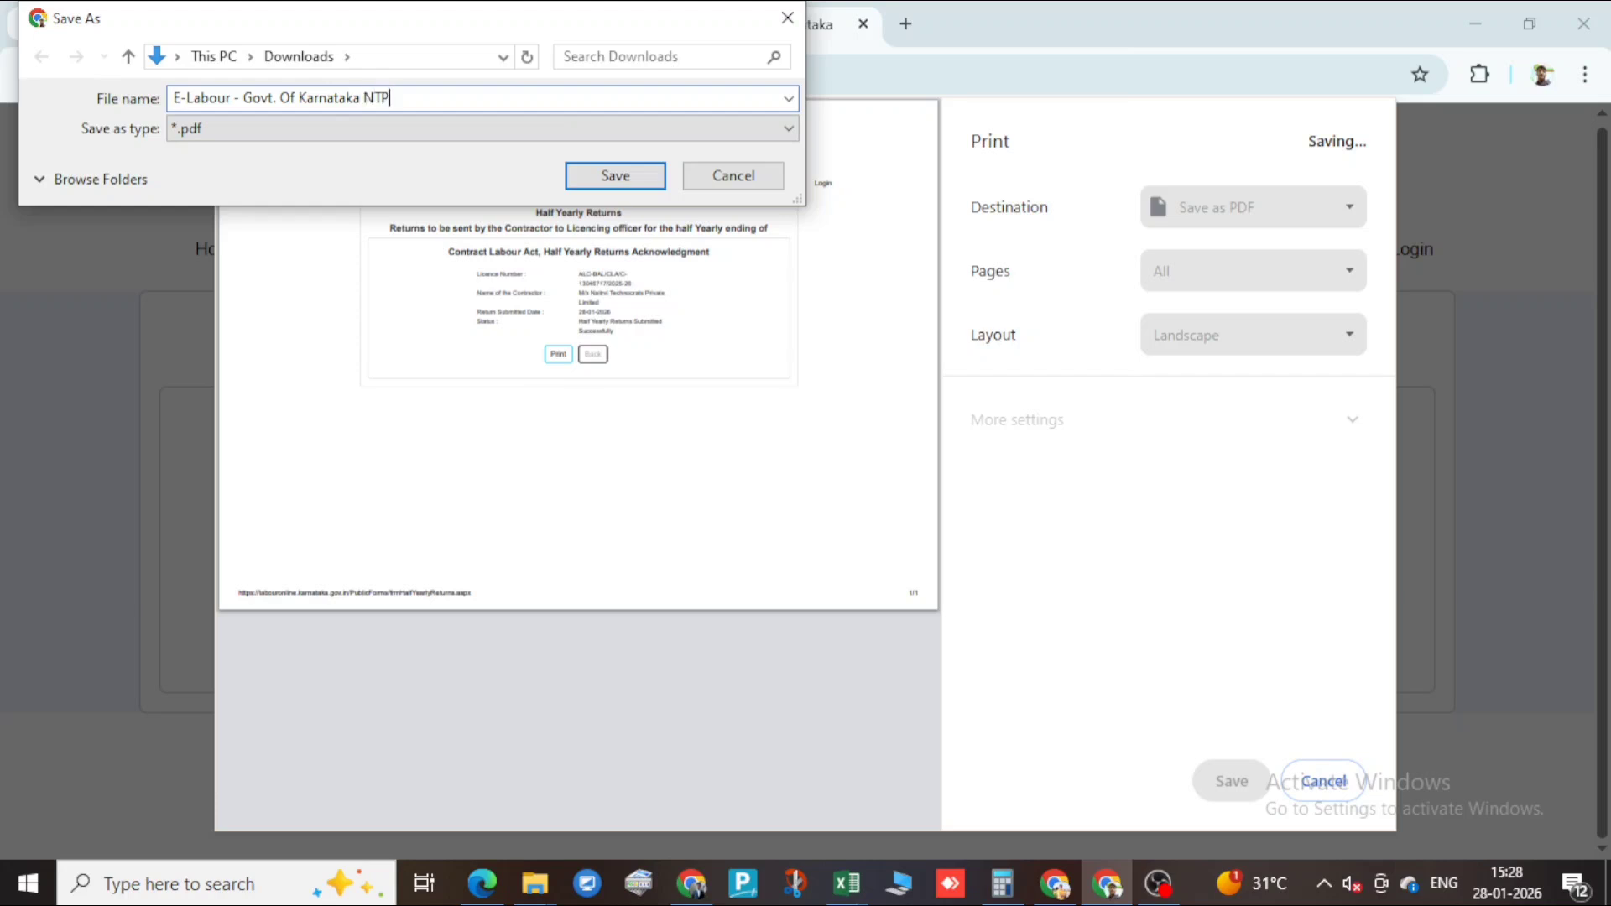
pyautogui.press('BackSpace')
pyautogui.press('BackSpace')
pyautogui.press('BackSpace')
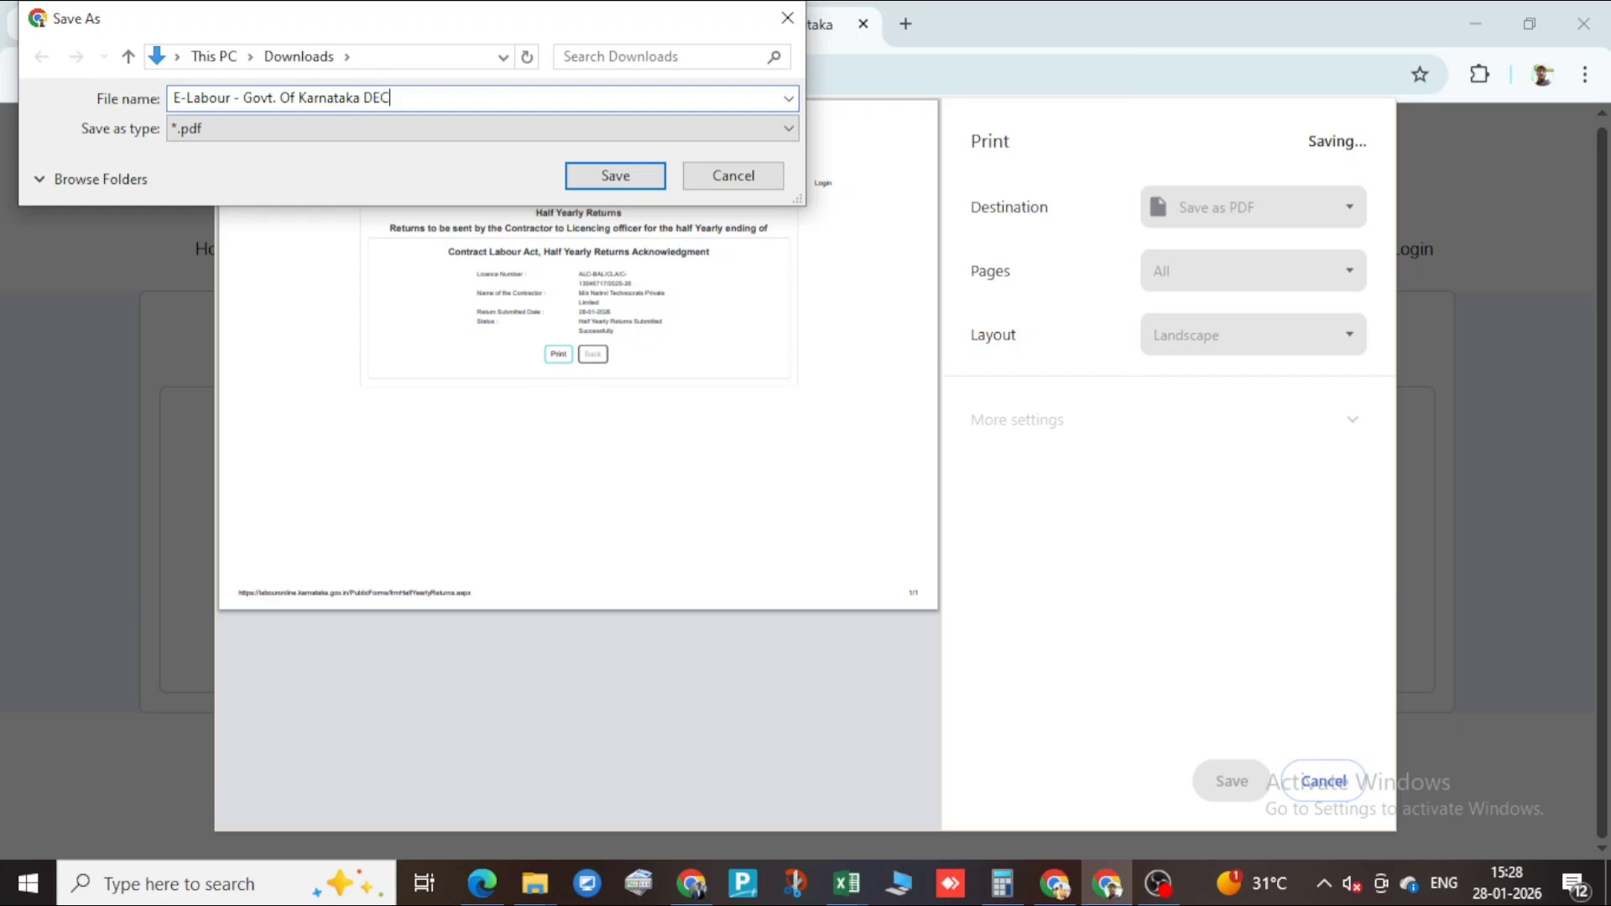